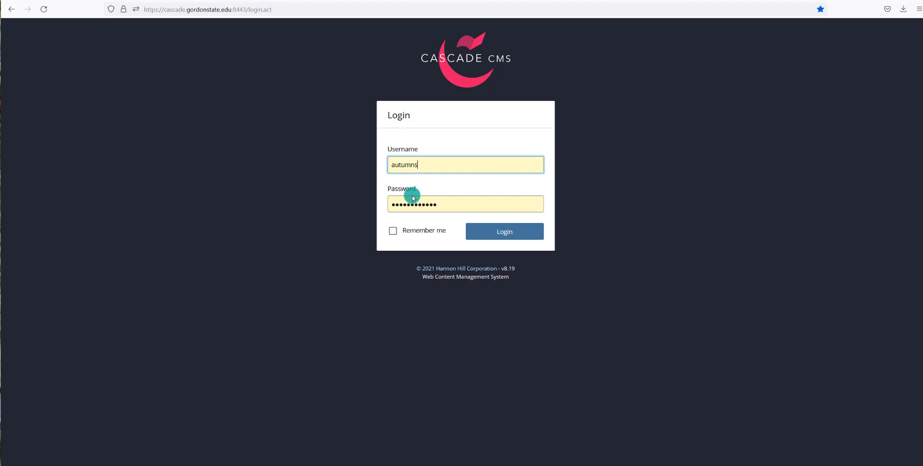
- Log in with the filled-in credentials and open the GSC Website site from the dashboard
key("Return")
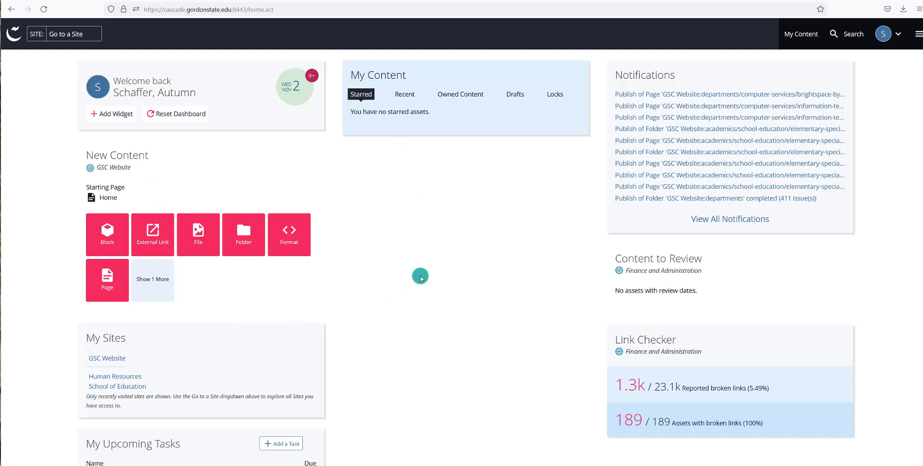
scroll(182, 303, "down", 1)
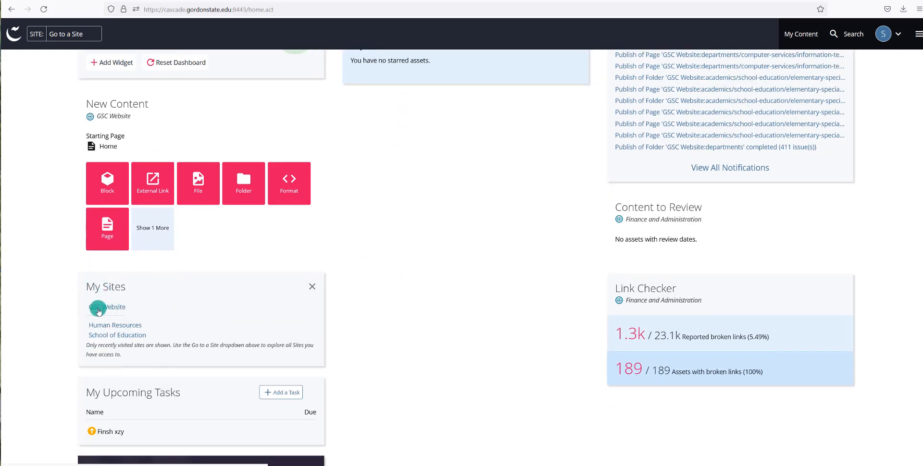
left_click(98, 310)
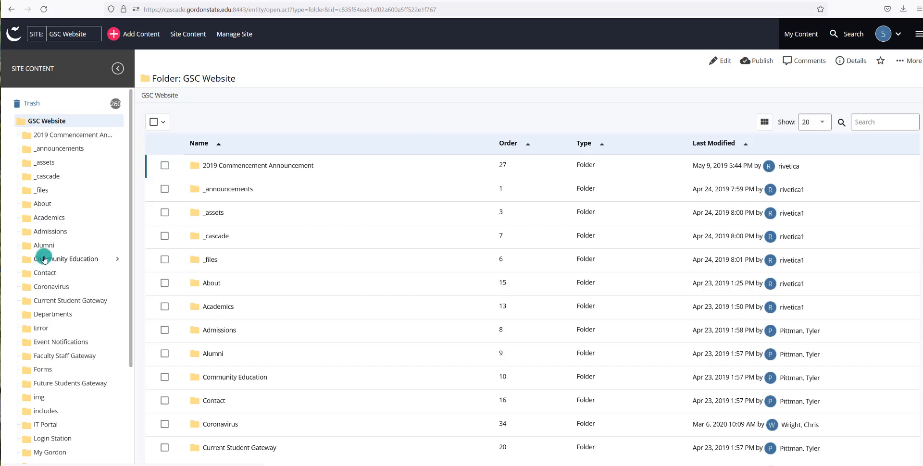
- Browse the Admissions folder in the site tree, expanding its Adults Forward, Financial Aid and Applying for Aid subfolders
left_click(47, 235)
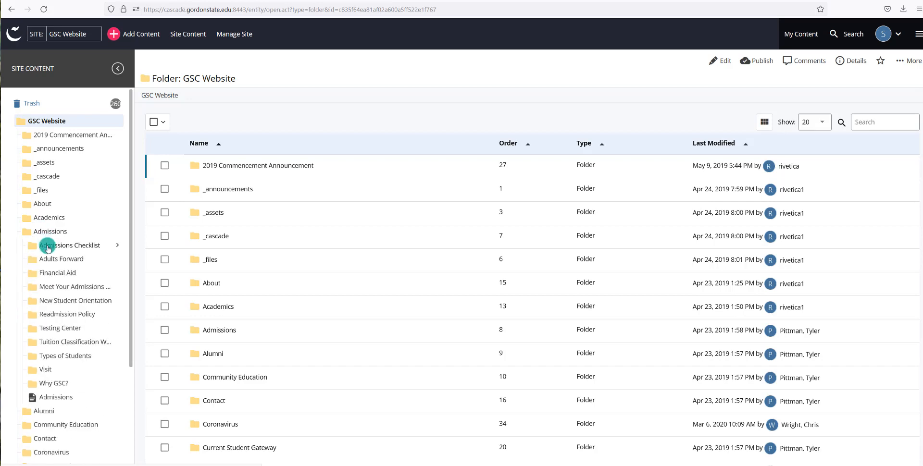
left_click(53, 260)
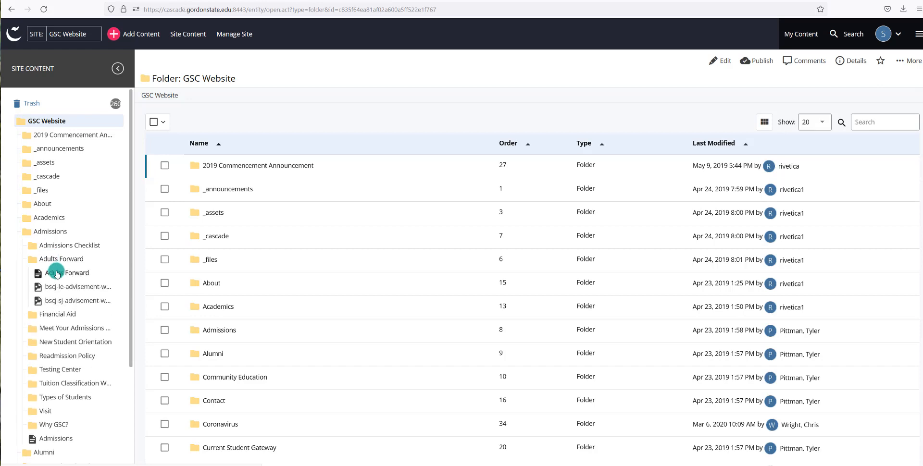
left_click(36, 314)
scroll(48, 309, "down", 1)
scroll(48, 309, "down", 1)
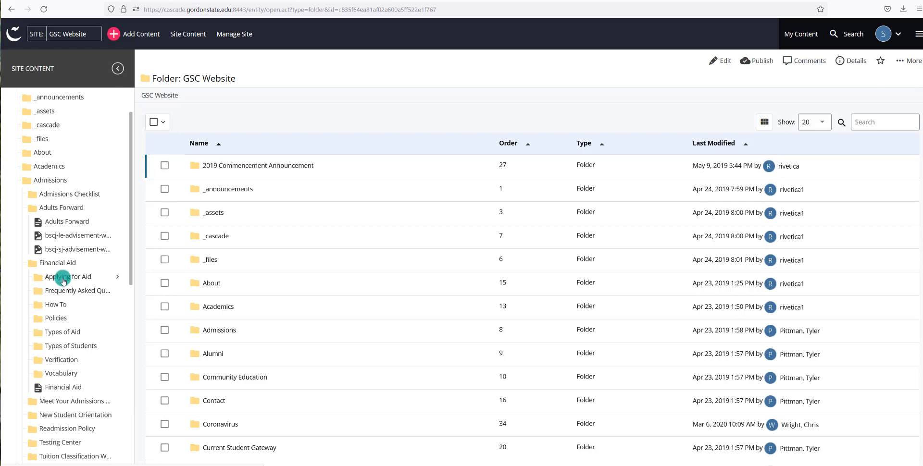
left_click(47, 279)
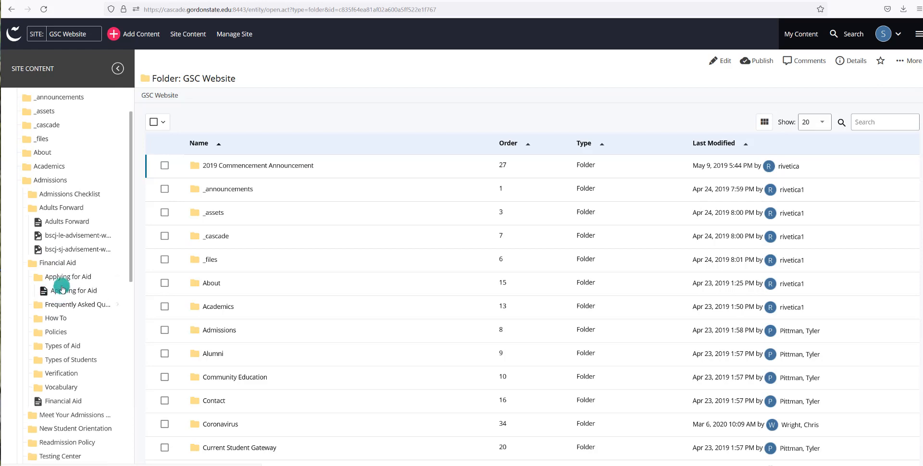
scroll(62, 287, "up", 2)
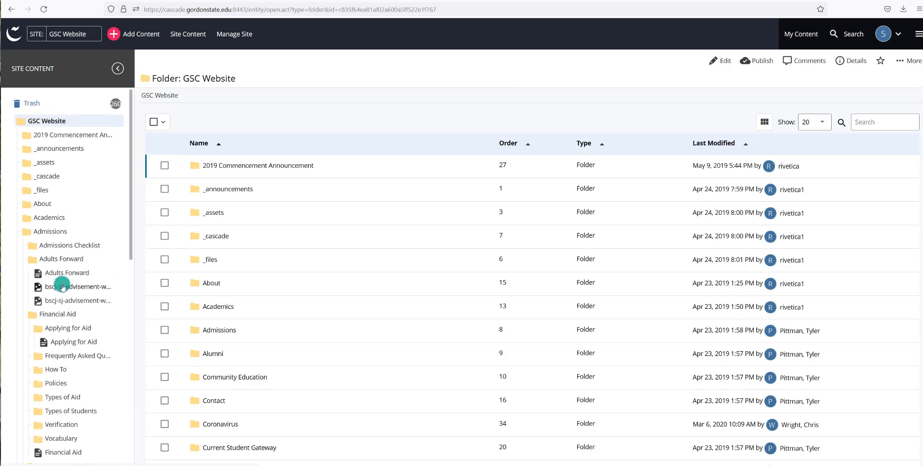
left_click(48, 234)
left_click(47, 234)
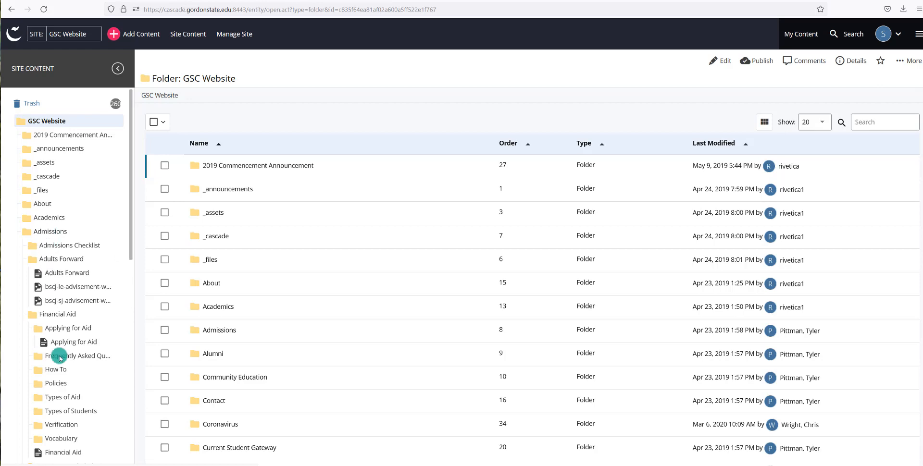
scroll(64, 388, "down", 1)
scroll(63, 387, "up", 1)
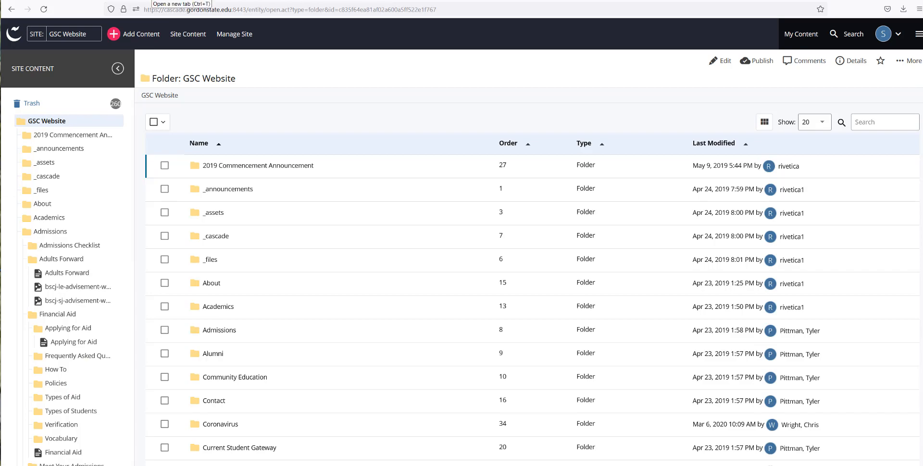
- Open the live gordonstate.edu home page in a new tab, accept the cookie notice and look through the page
key("ctrl+t")
left_click(390, 220)
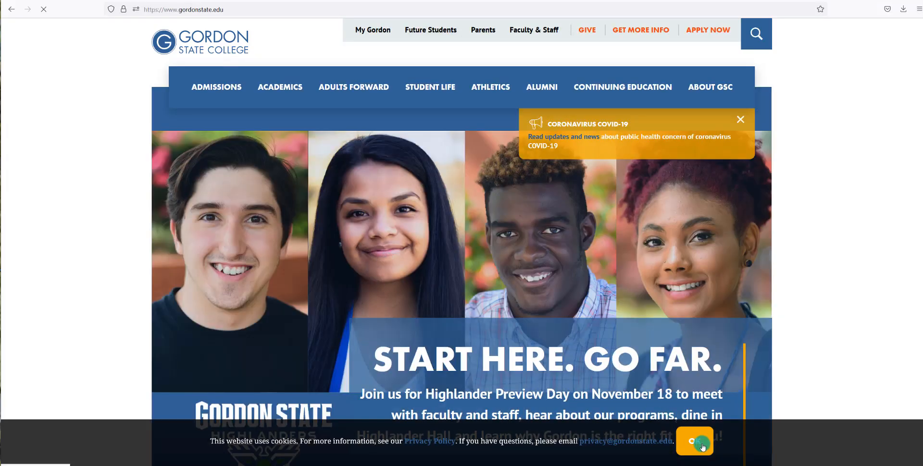
left_click(703, 438)
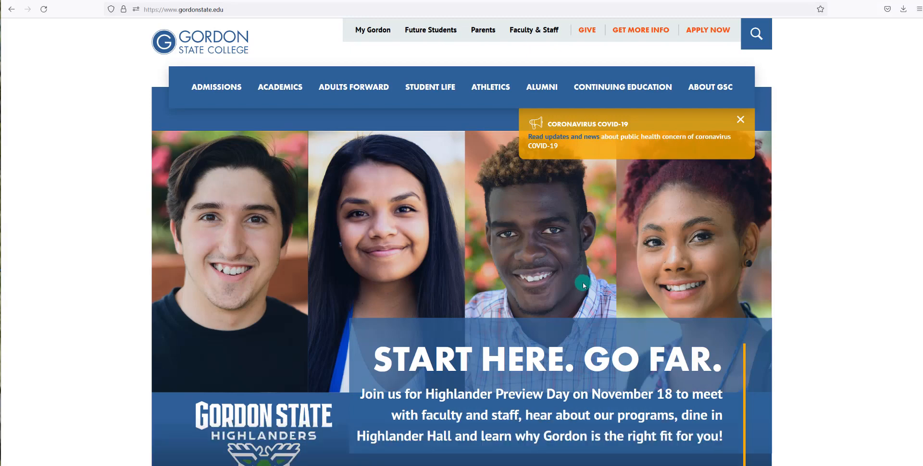
scroll(584, 285, "down", 15)
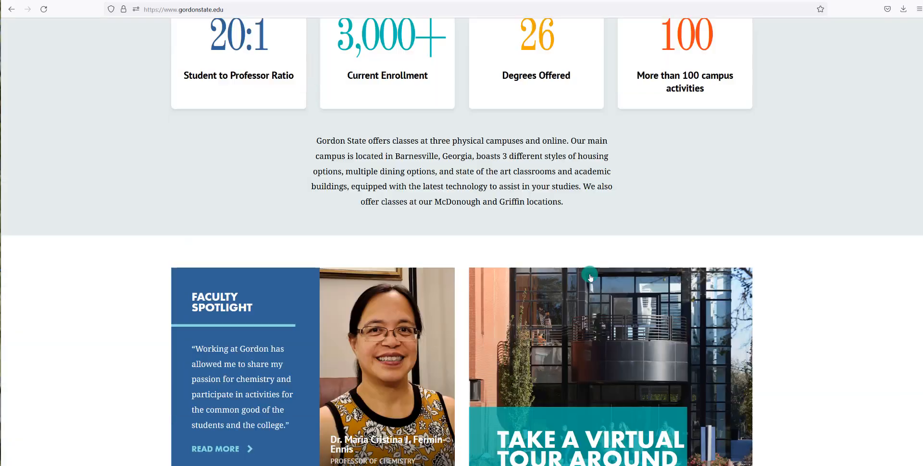
scroll(595, 275, "down", 13)
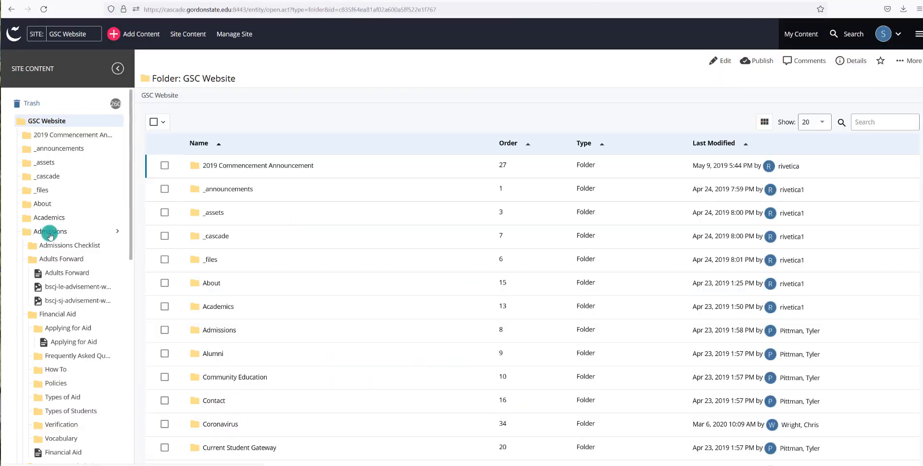
- Switch back to Cascade CMS and expand the Departments folder in the GSC Website tree
scroll(50, 236, "down", 3)
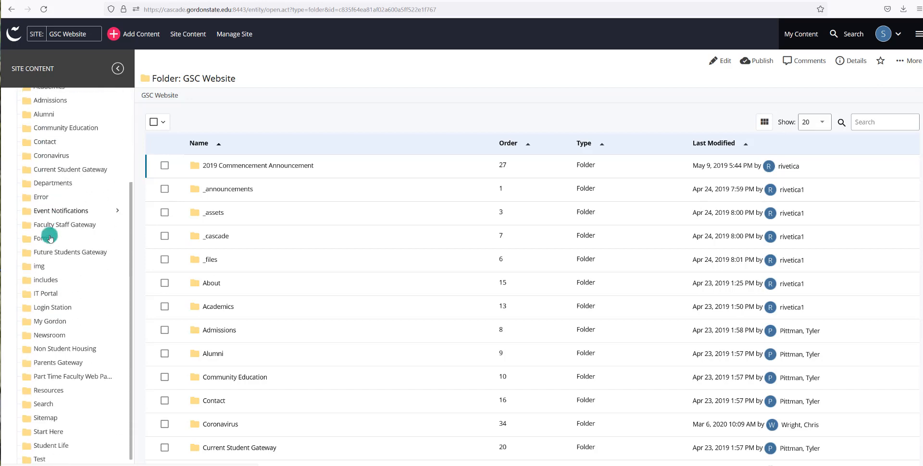
scroll(50, 237, "down", 1)
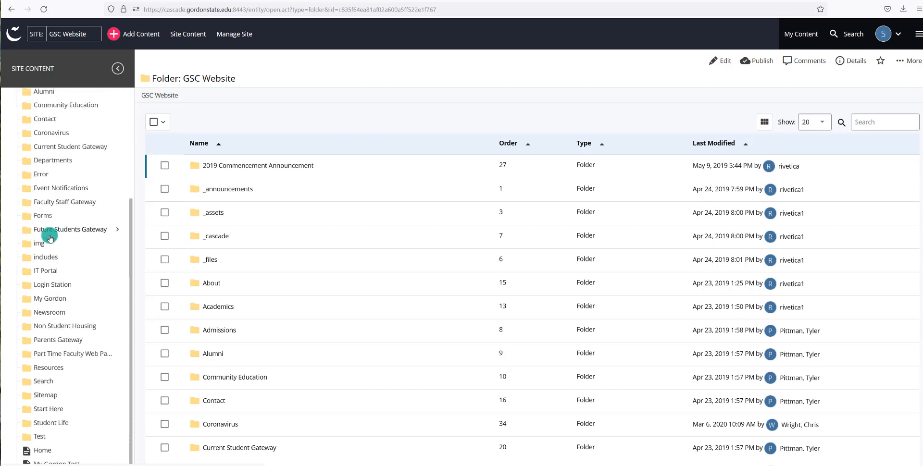
left_click(53, 162)
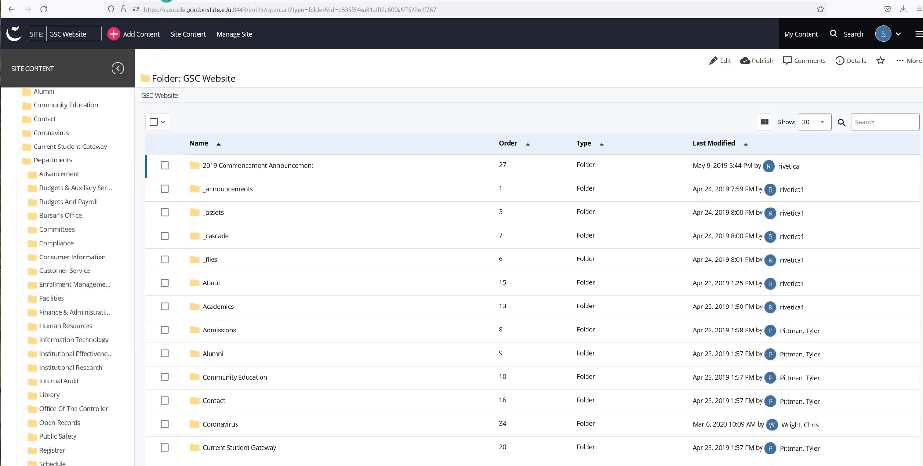
- Check the live D2L Quizzes page's address path and expand the Information Technology folder under Departments in Cascade CMS
left_click(166, 1)
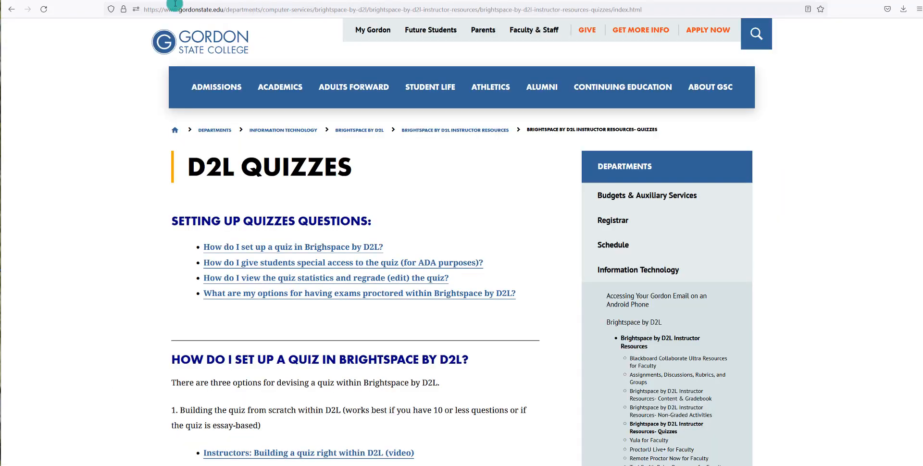
left_click(107, 3)
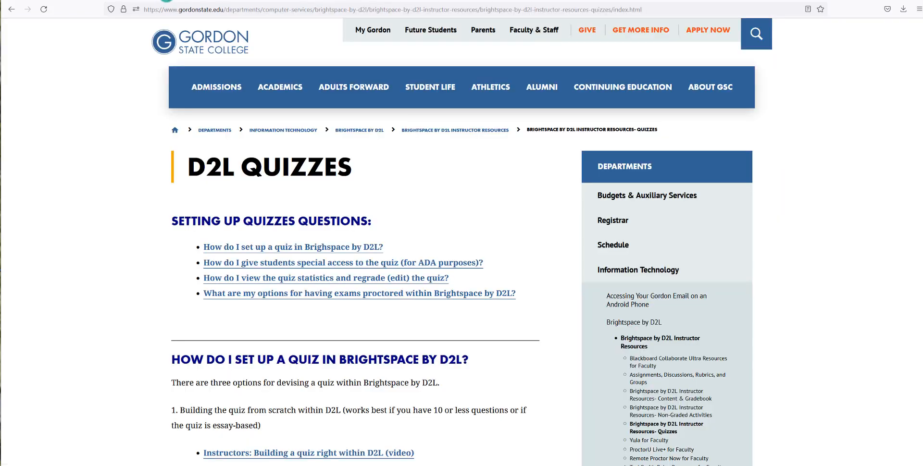
left_click(167, 2)
left_click(107, 3)
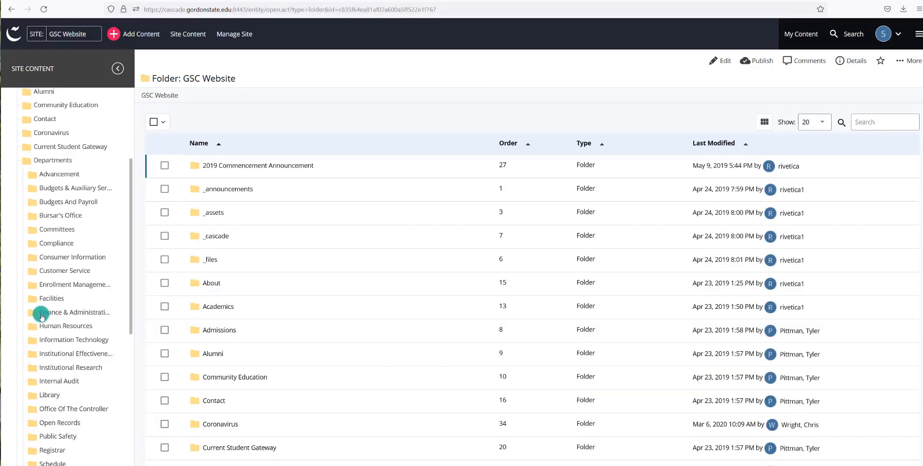
left_click(58, 343)
scroll(68, 320, "down", 5)
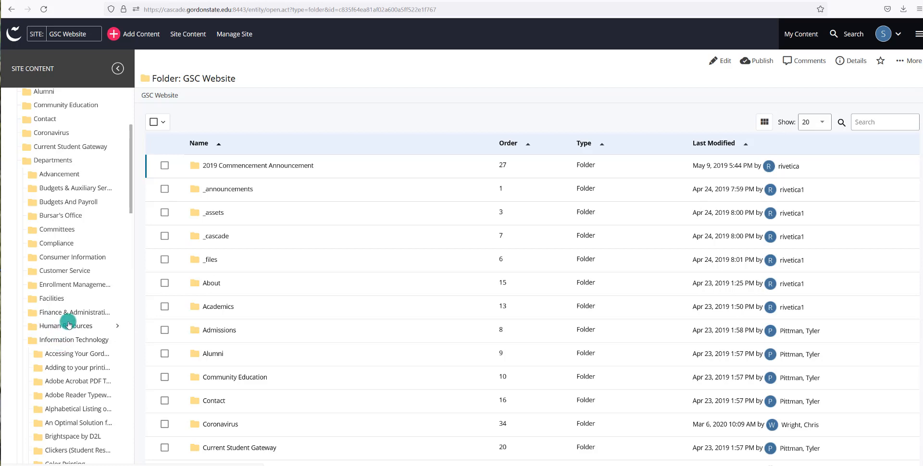
scroll(68, 325, "down", 1)
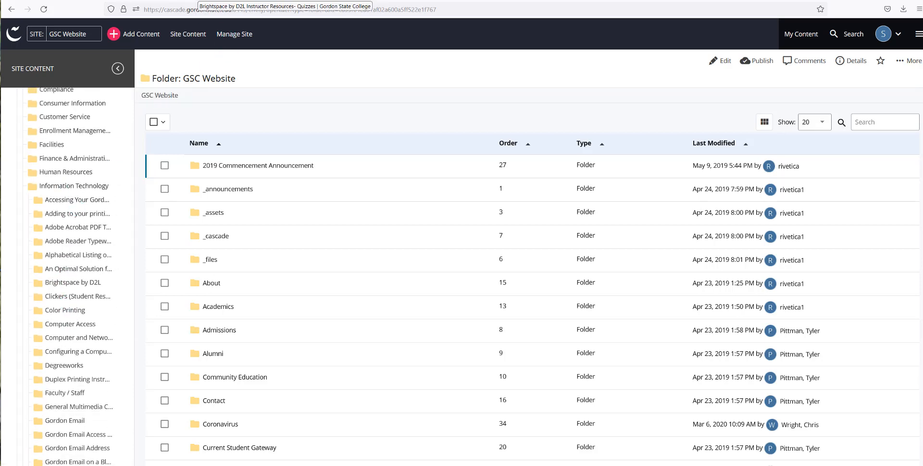
- Check the next part of the live page's address and expand the Brightspace by D2L folder under Information Technology
left_click(200, 1)
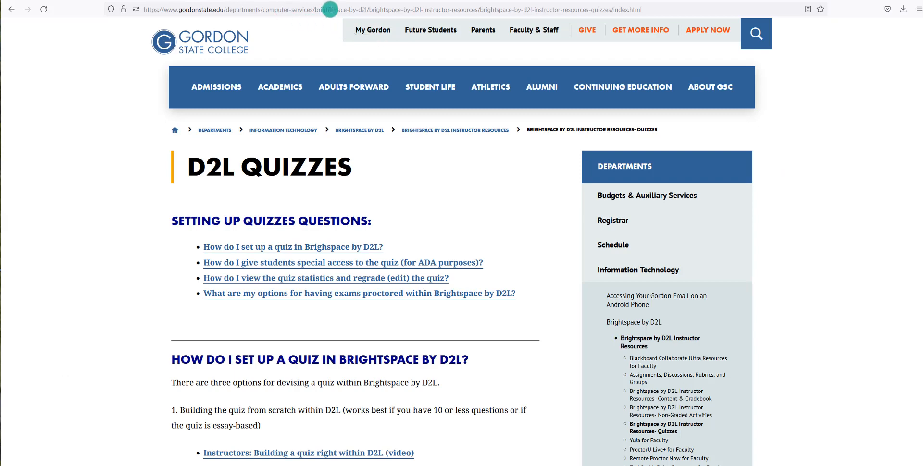
left_click(102, 1)
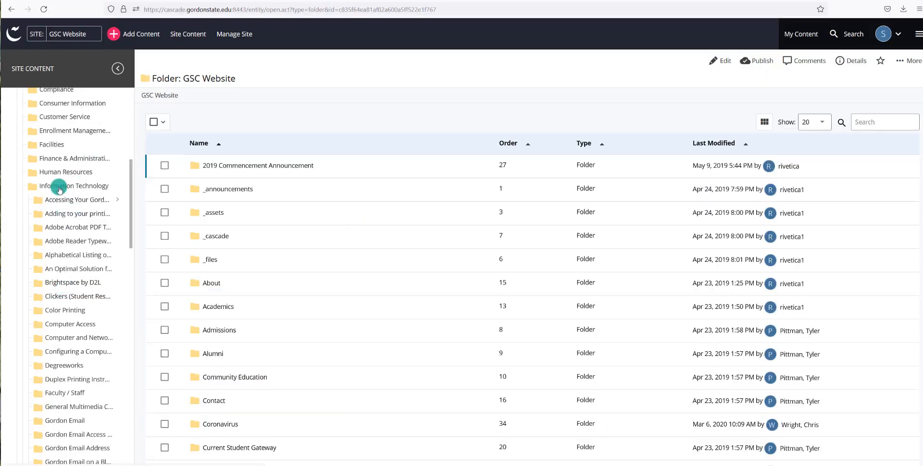
left_click(72, 284)
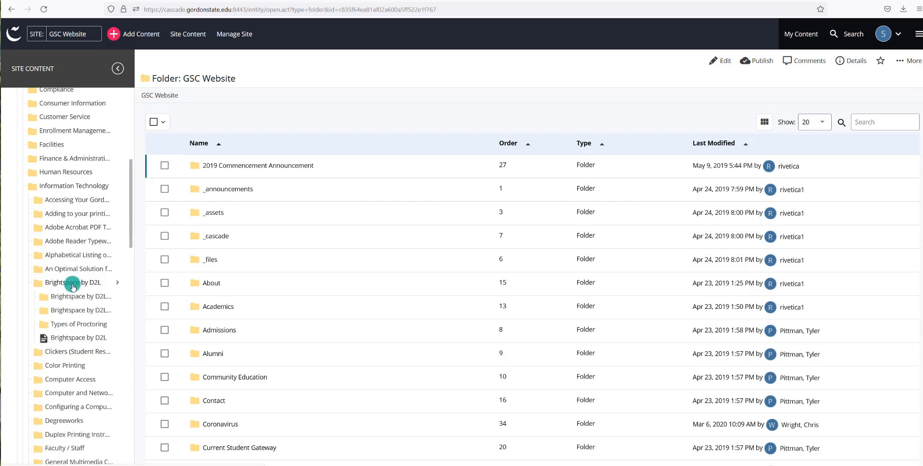
- Check the live address again and expand the Brightspace by D2L Instructor Resources folder in Cascade CMS
left_click(364, 2)
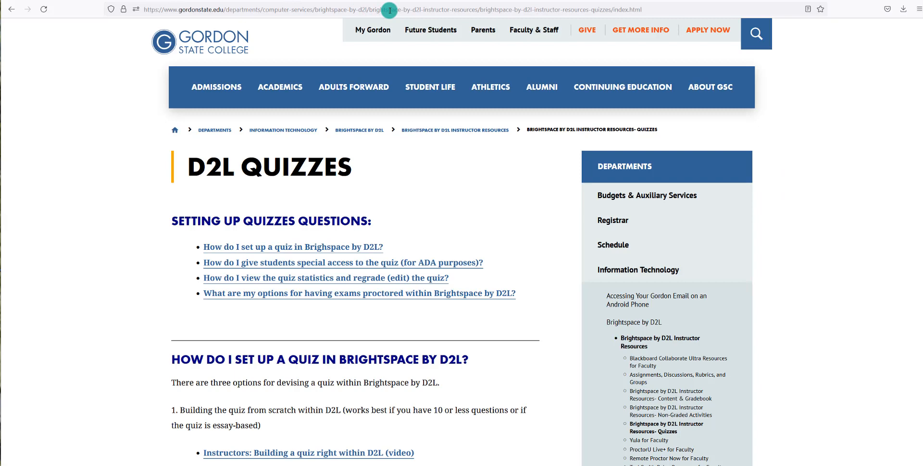
key("ctrl+Tab")
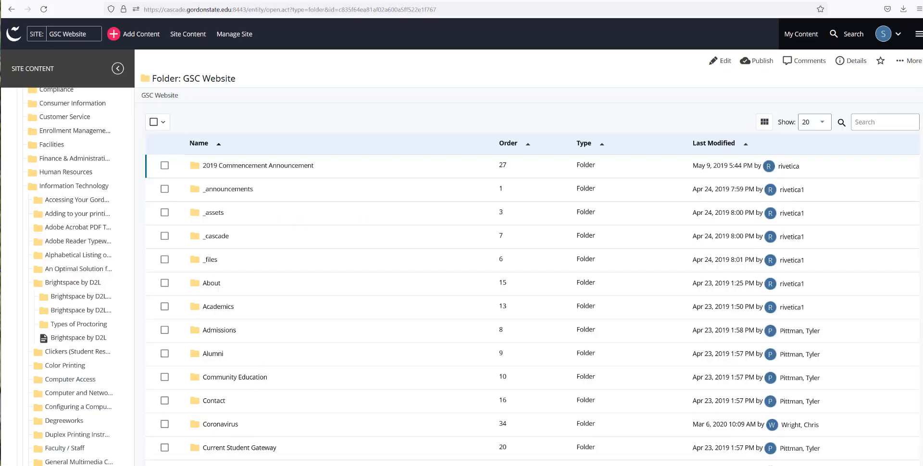
left_click(62, 298)
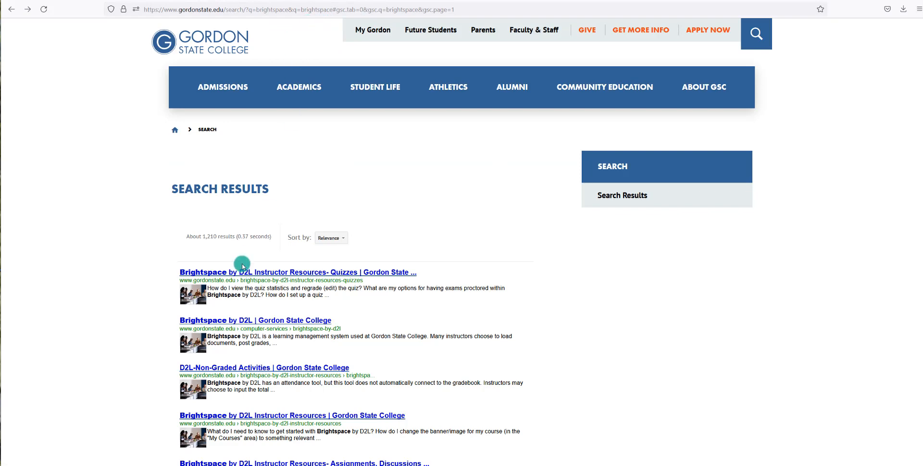
- Open the live Brightspace Quizzes search result, and open the matching Brightspace by D2L Instructor Resources- Quizzes page in Cascade CMS
left_click(242, 271)
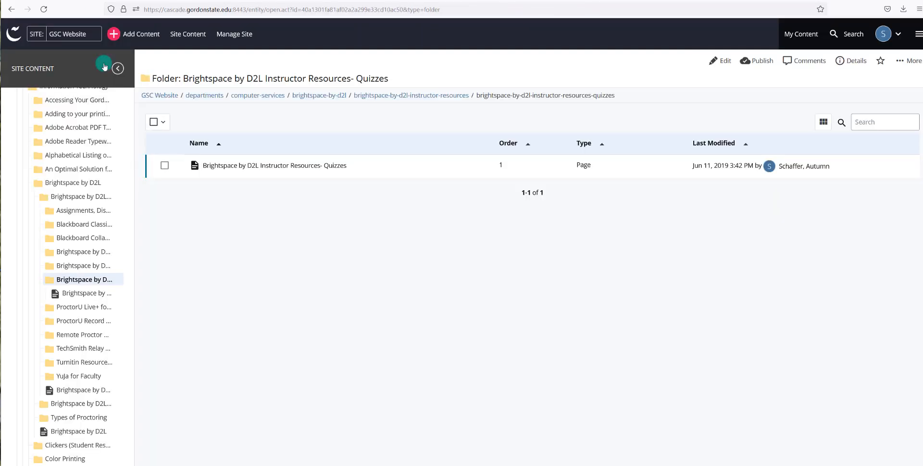
left_click(64, 295)
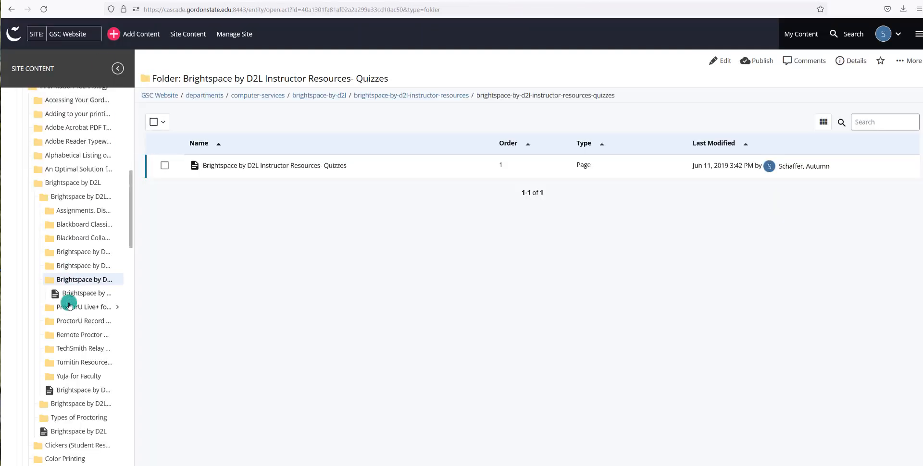
left_click(242, 170)
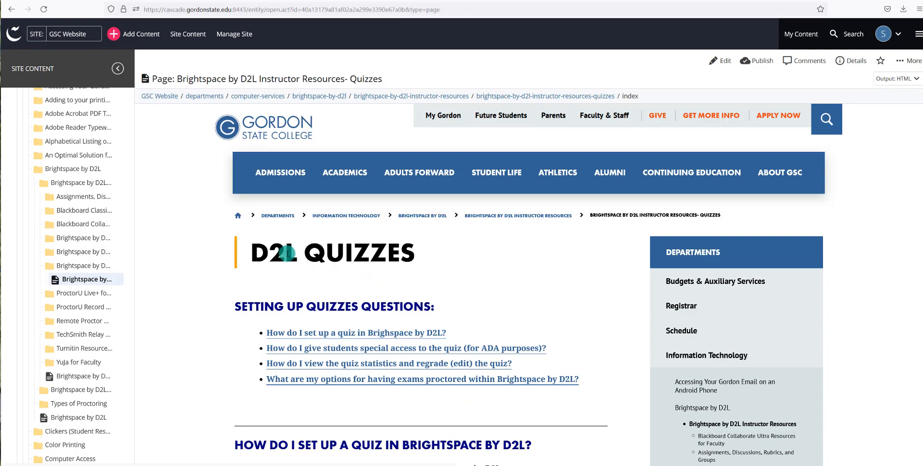
- Review the D2L Quizzes page content in Cascade CMS and compare it with the live page
scroll(288, 256, "down", 6)
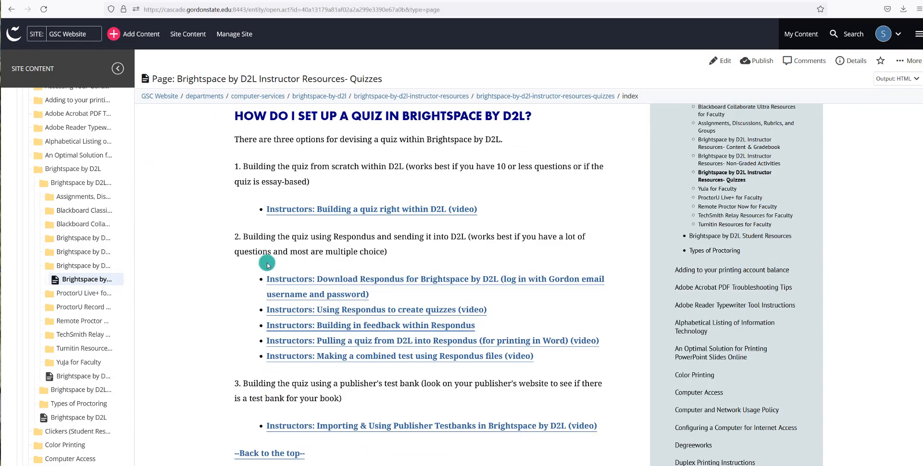
scroll(268, 266, "down", 8)
scroll(264, 261, "up", 11)
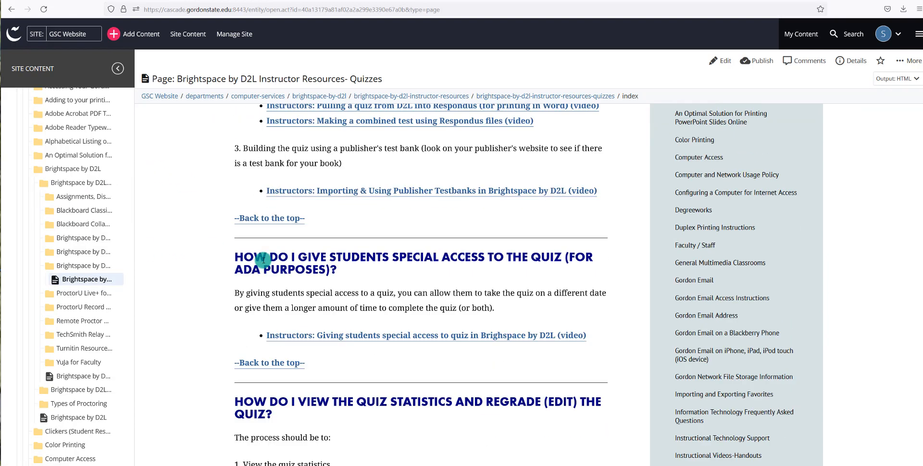
scroll(261, 255, "up", 4)
left_click(202, 0)
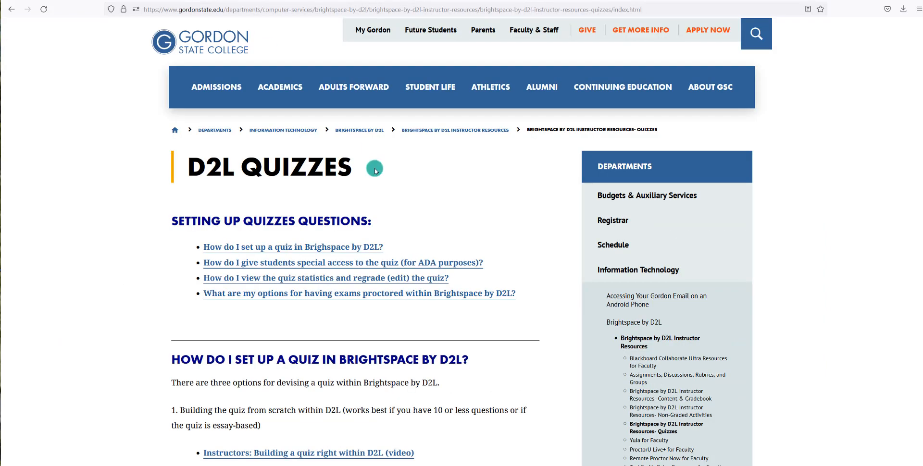
left_click(75, 1)
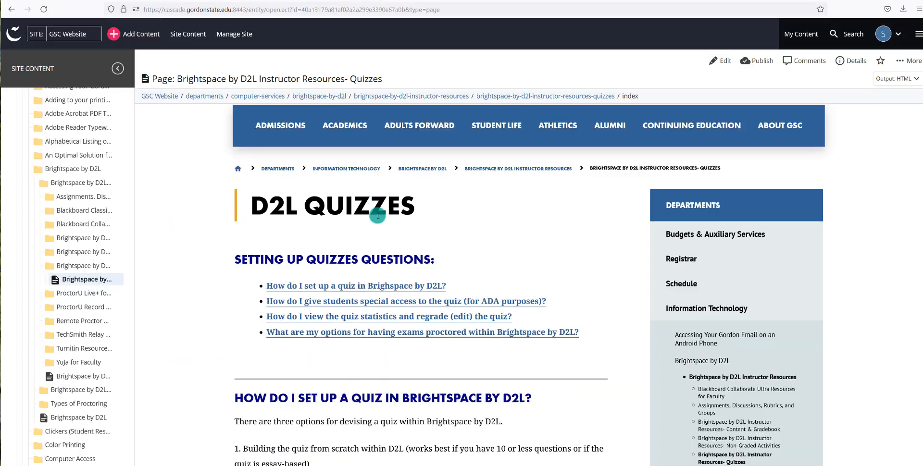
- Open the Brightspace by D2L Instructor Resources- Quizzes page for editing and expand its Callout Header section
scroll(378, 215, "up", 1)
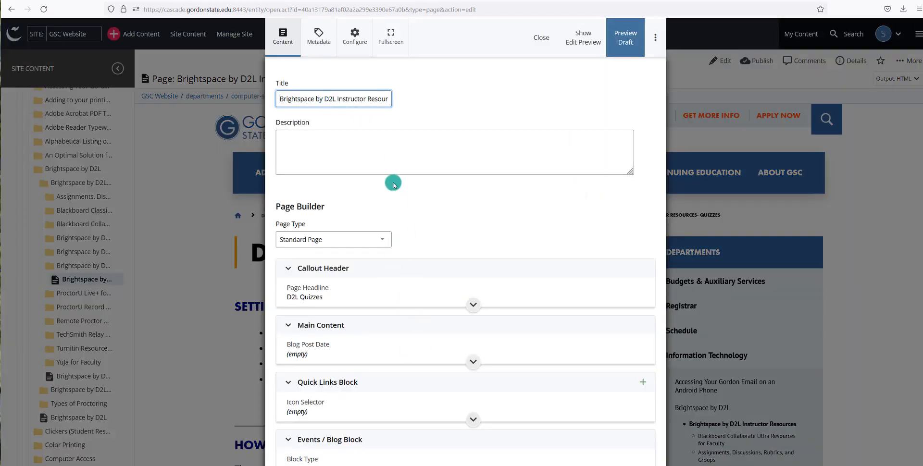
scroll(392, 182, "down", 2)
scroll(393, 184, "up", 1)
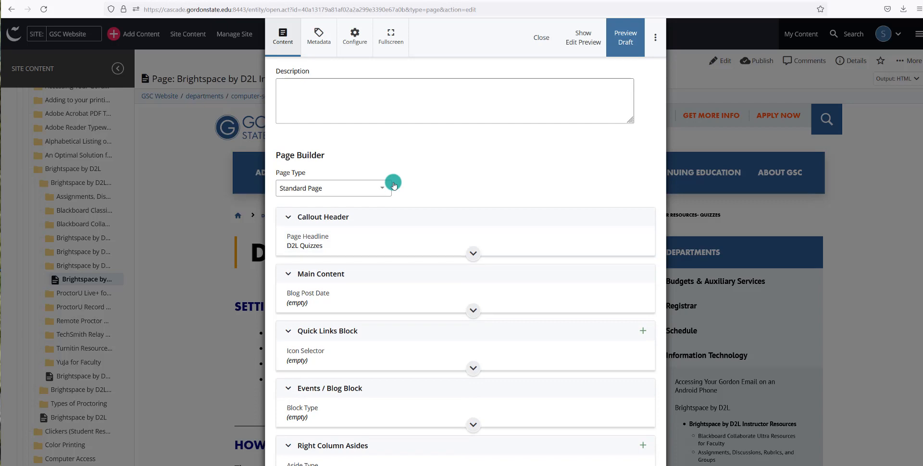
scroll(393, 183, "up", 1)
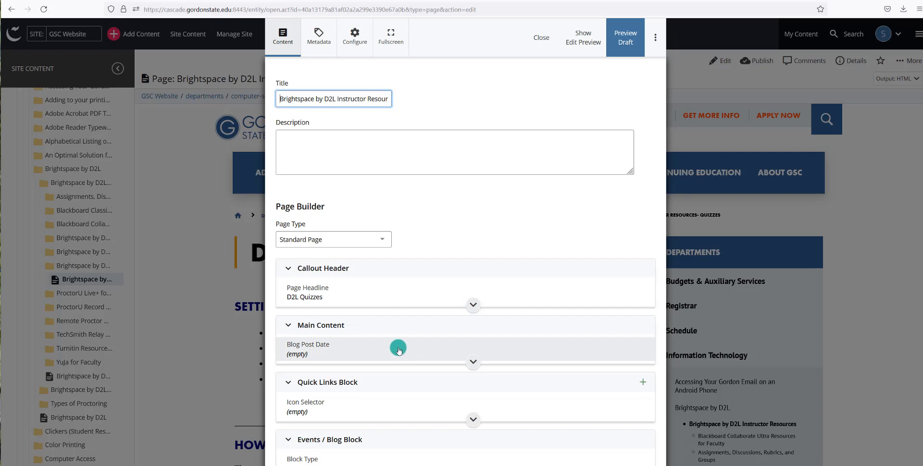
scroll(398, 351, "down", 1)
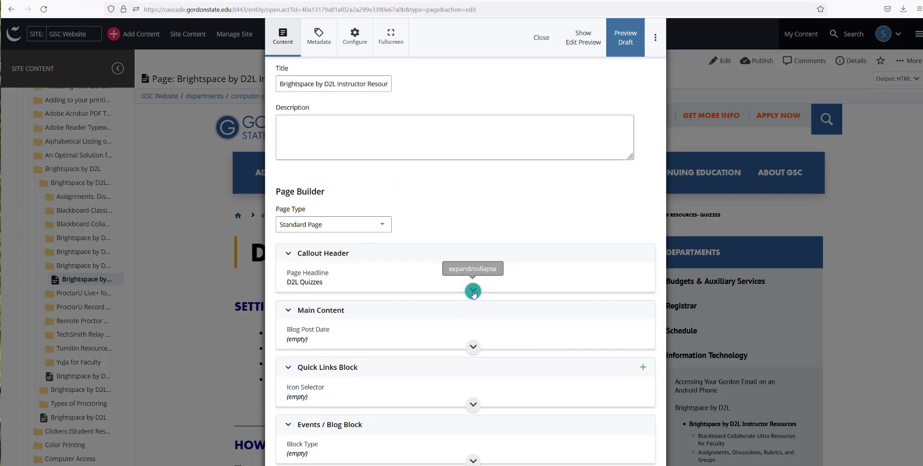
left_click(473, 289)
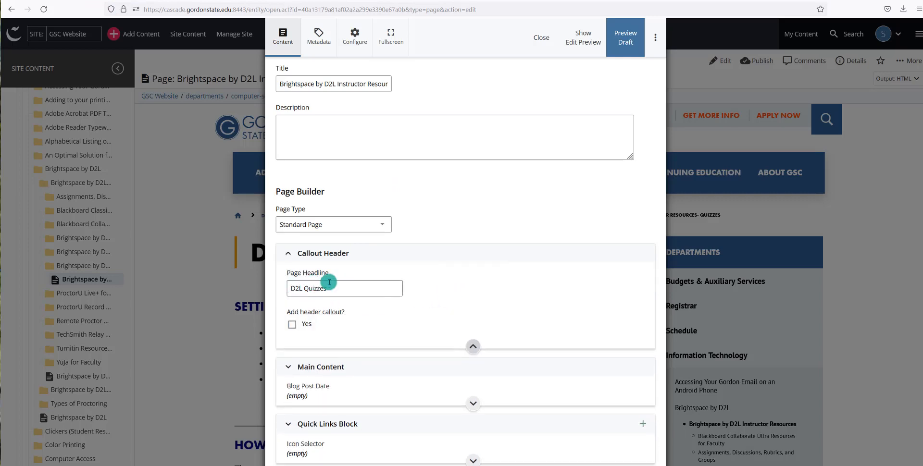
- Enable the header callout with "Sample Header" as its callout text and "Click here to apply" as its button text
left_click(293, 325)
left_click(311, 362)
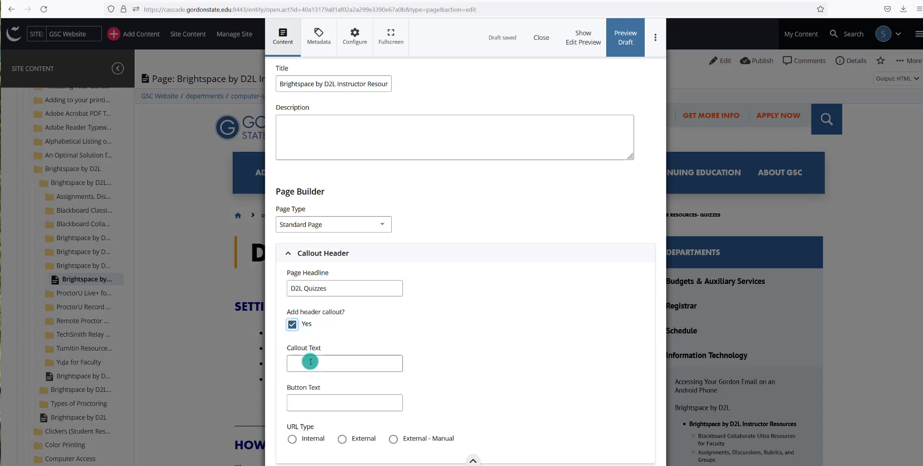
left_click(310, 362)
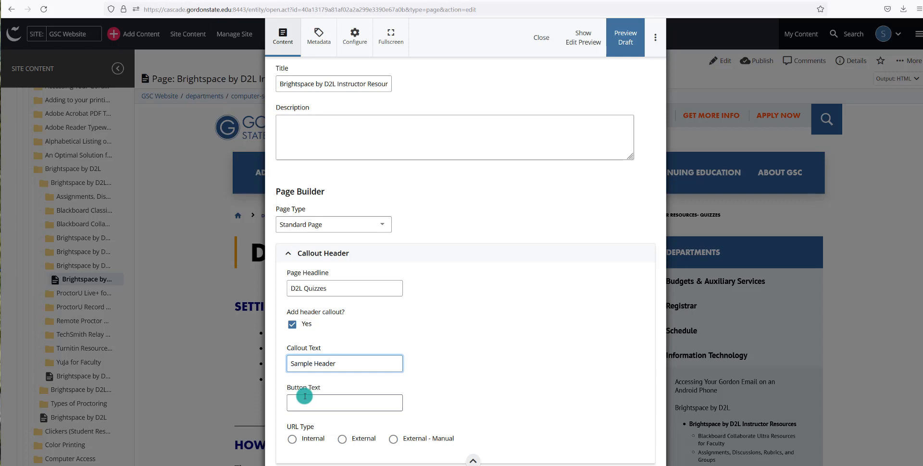
left_click(308, 402)
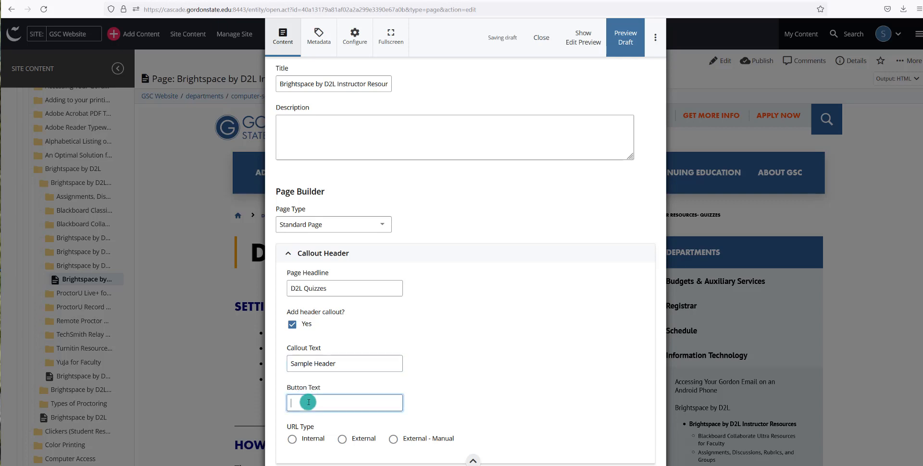
scroll(308, 402, "down", 1)
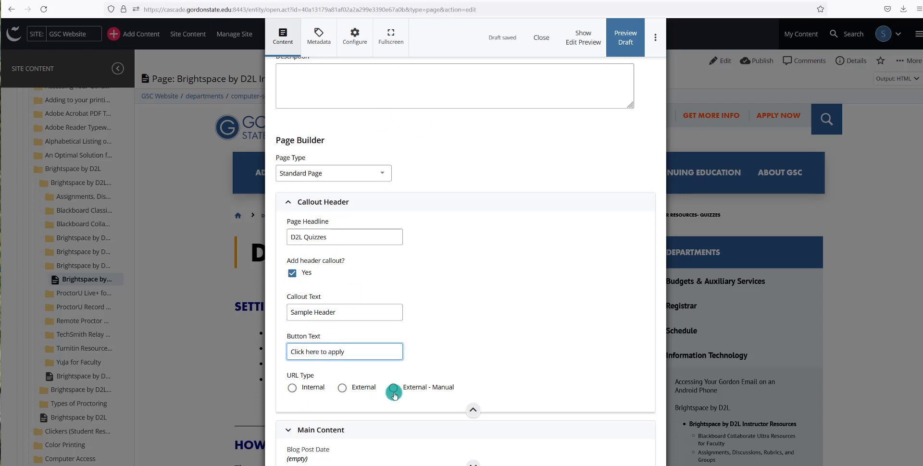
left_click(292, 389)
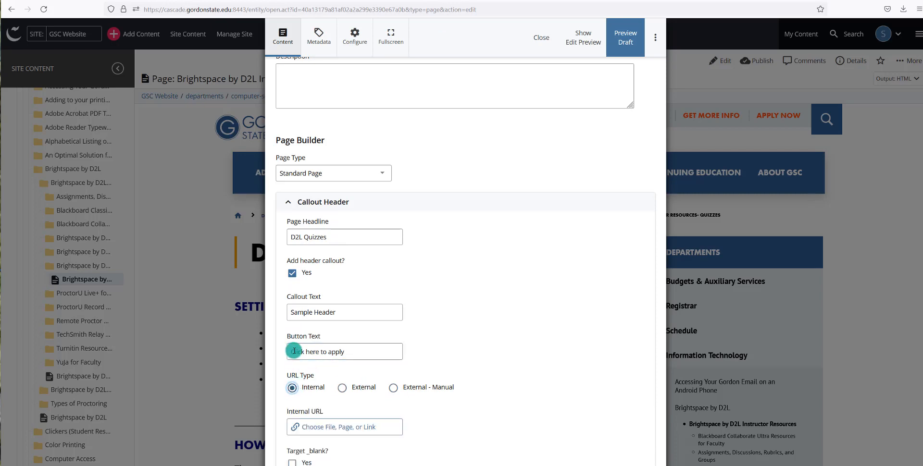
scroll(294, 351, "down", 1)
scroll(293, 351, "down", 2)
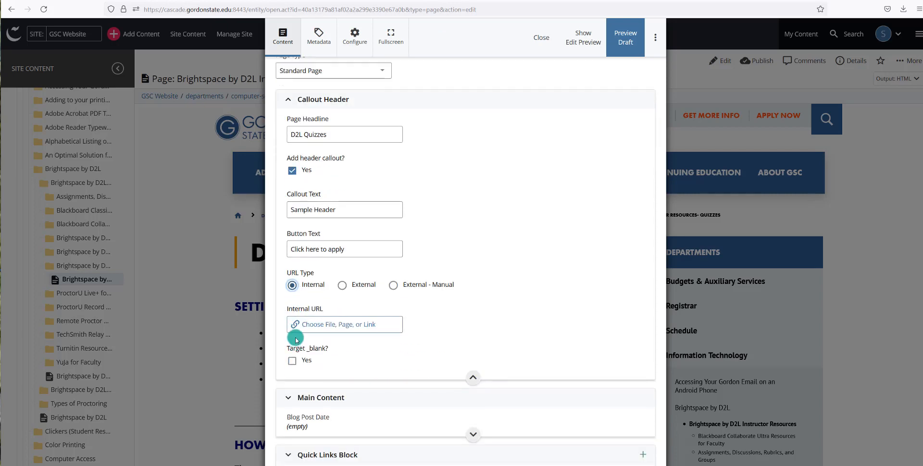
left_click(345, 287)
left_click(314, 318)
type("www.gordonstate.edu")
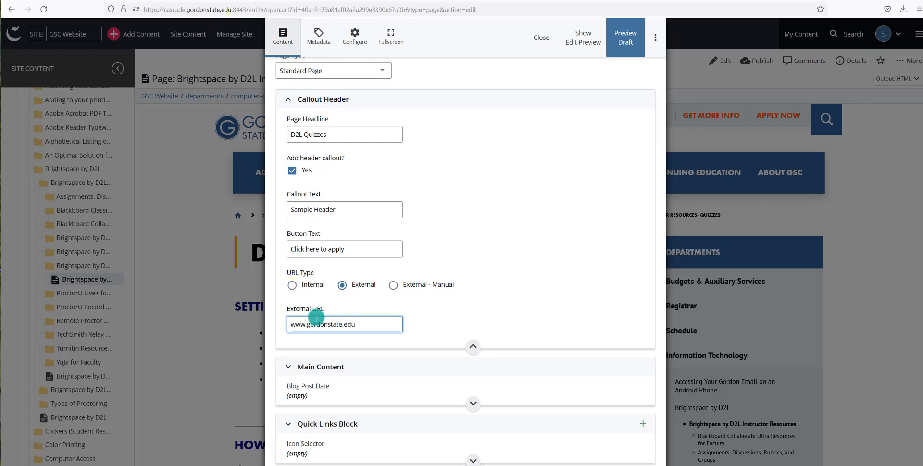
- Expand the Main Content section that follows the callout header settings
scroll(317, 318, "up", 2)
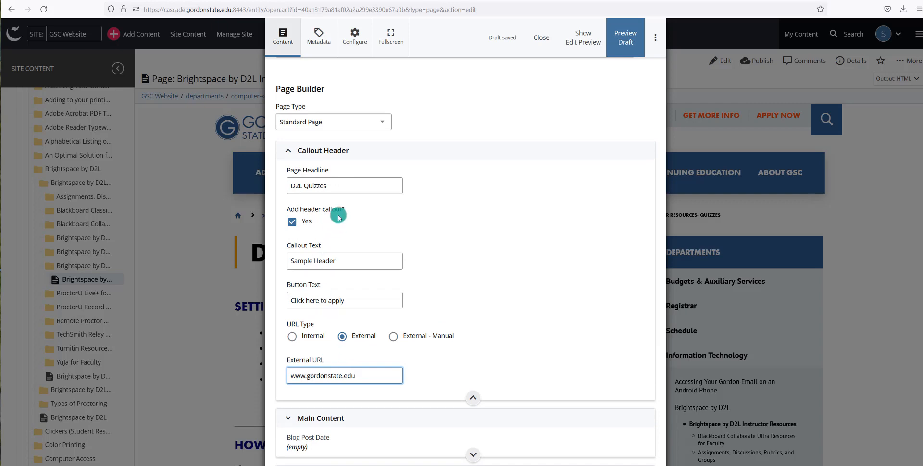
left_click_drag(333, 185, 290, 186)
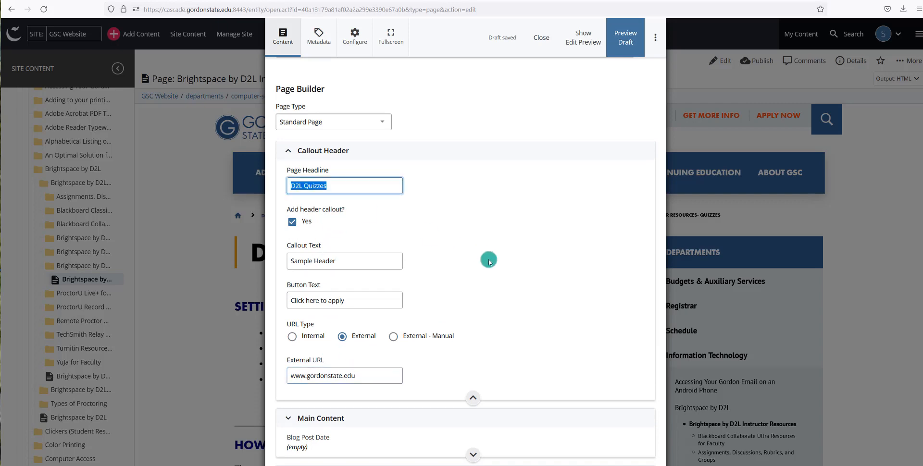
scroll(489, 262, "down", 3)
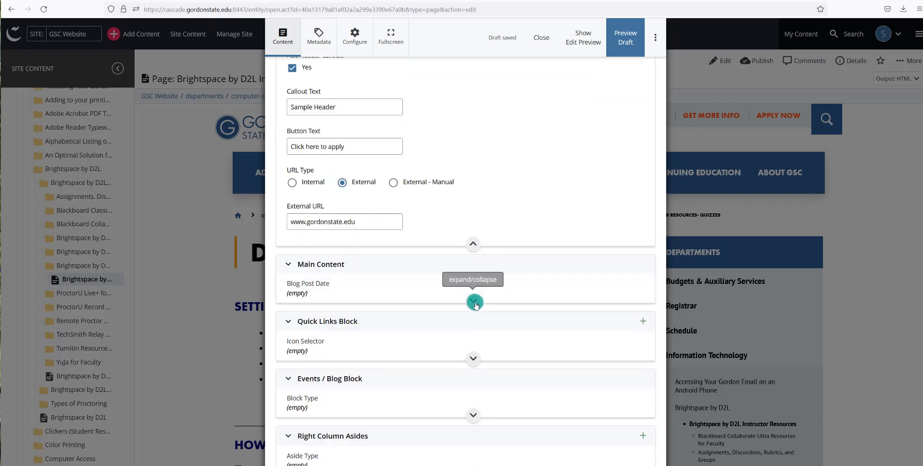
left_click(474, 302)
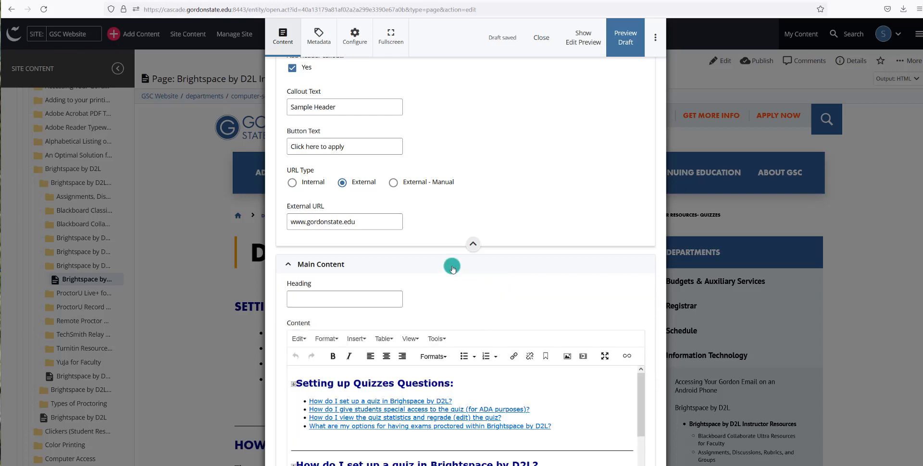
- Add "Additional Information:", "D2L is used by all USG schools.", "D2L is a LMS." and "All instructors have access to D2L." as lines ending the page content
scroll(452, 269, "down", 2)
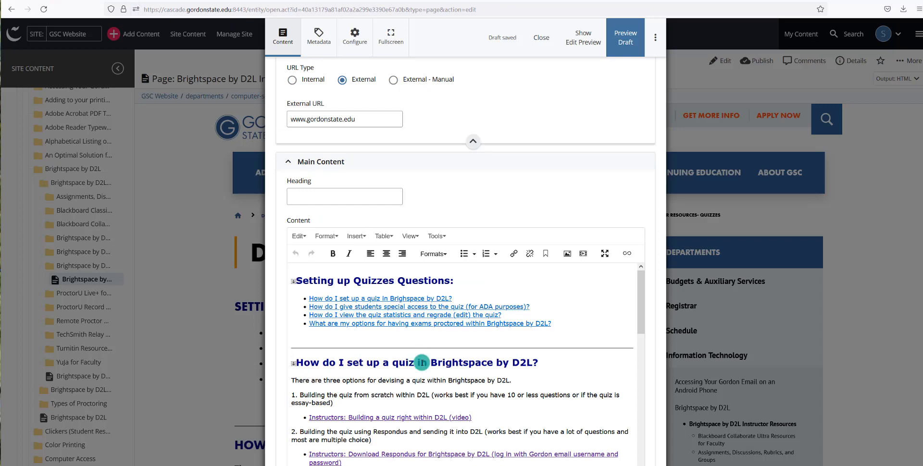
scroll(422, 363, "down", 6)
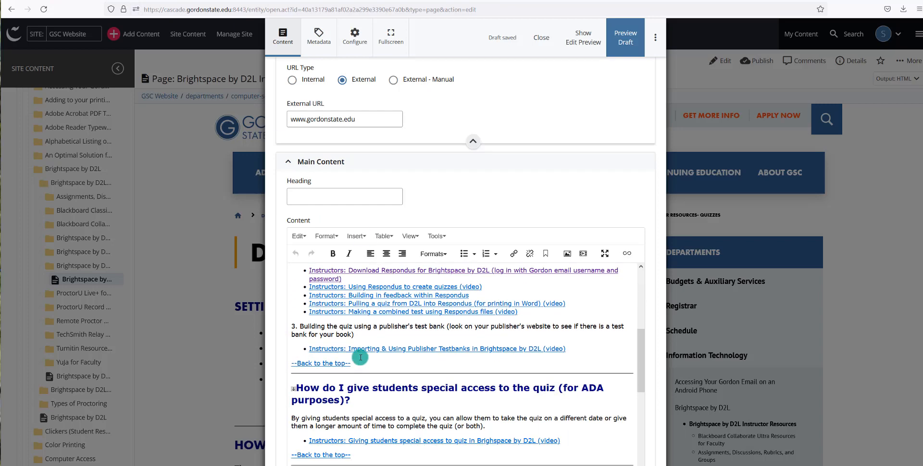
left_click_drag(355, 331, 338, 326)
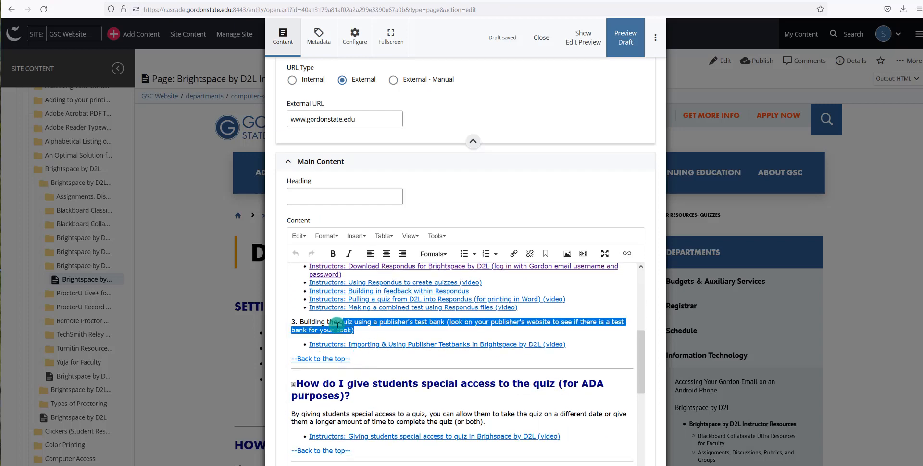
left_click(369, 325)
scroll(556, 365, "down", 5)
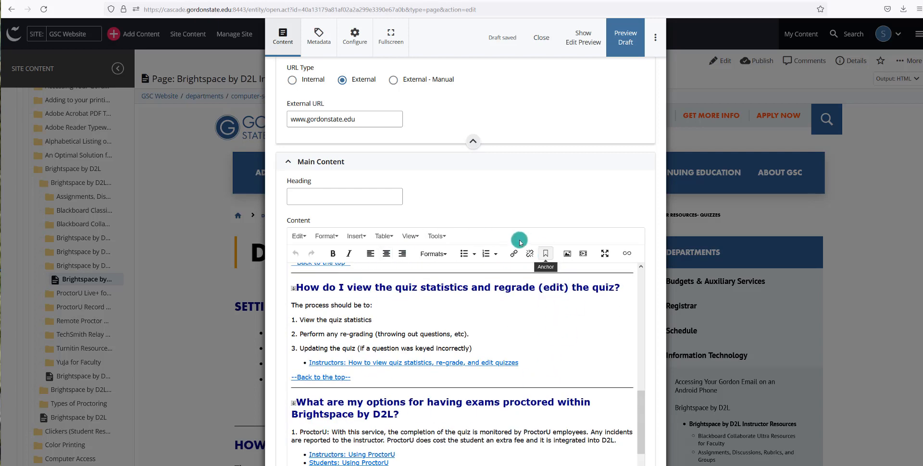
scroll(525, 336, "down", 3)
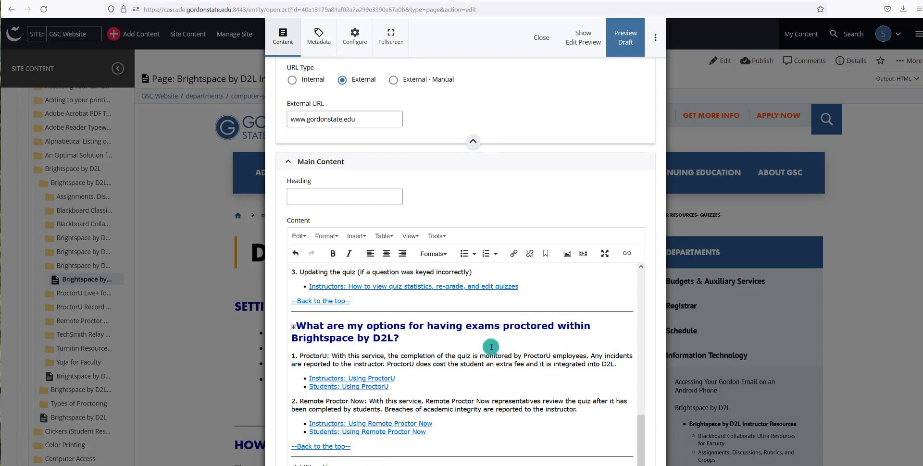
scroll(491, 347, "down", 1)
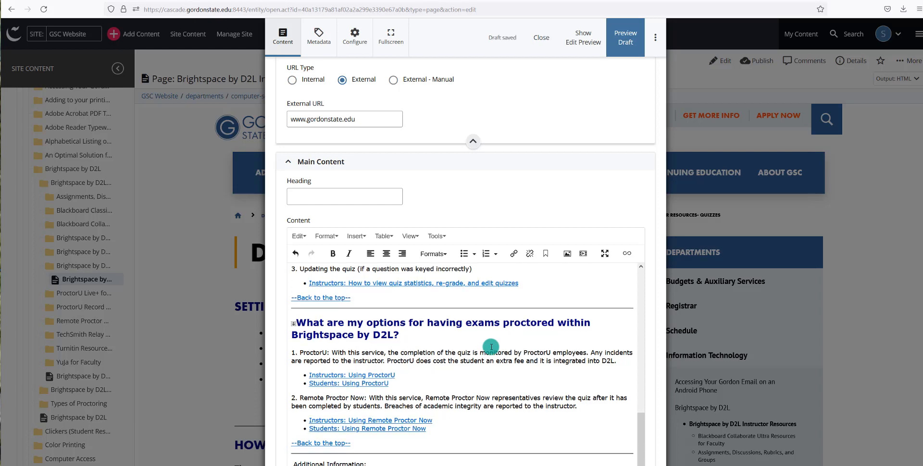
scroll(492, 347, "down", 2)
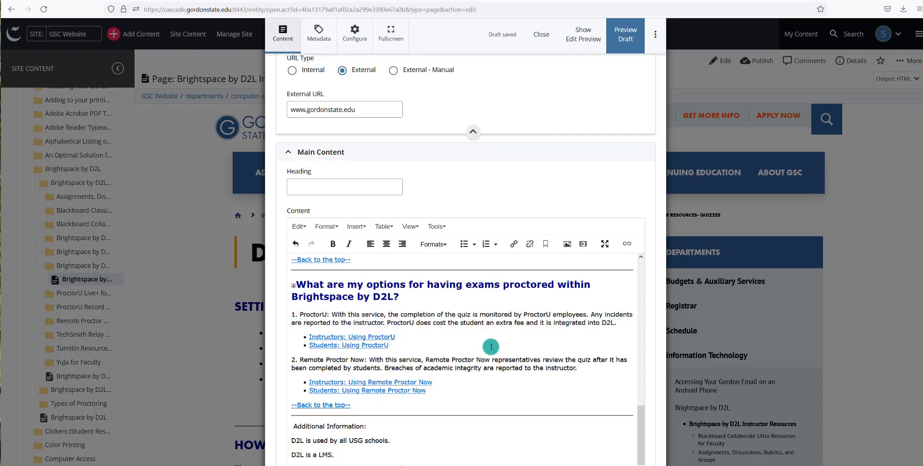
- Format the three D2L lines under "Additional Information:" as a bulleted list
left_click_drag(404, 464, 294, 436)
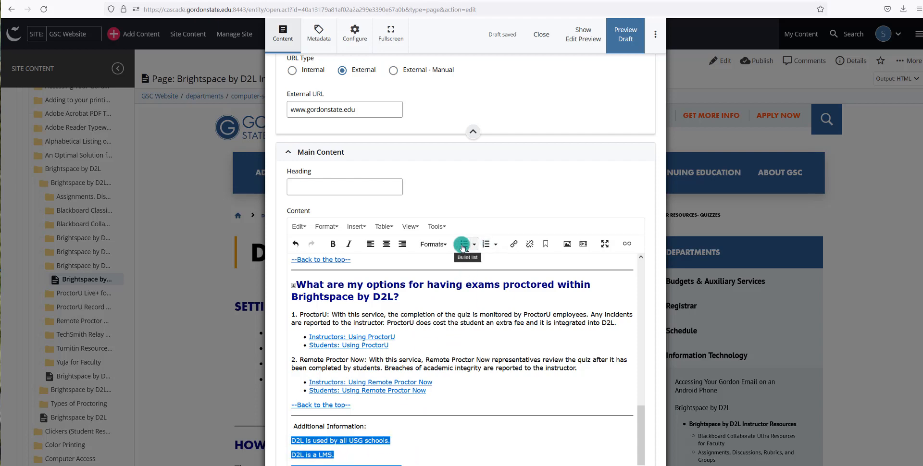
left_click(479, 245)
left_click(383, 425)
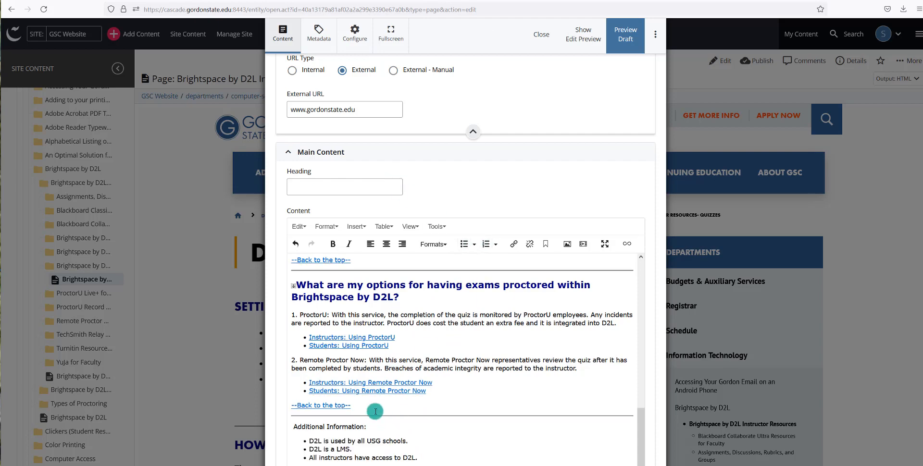
left_click(433, 244)
left_click(444, 264)
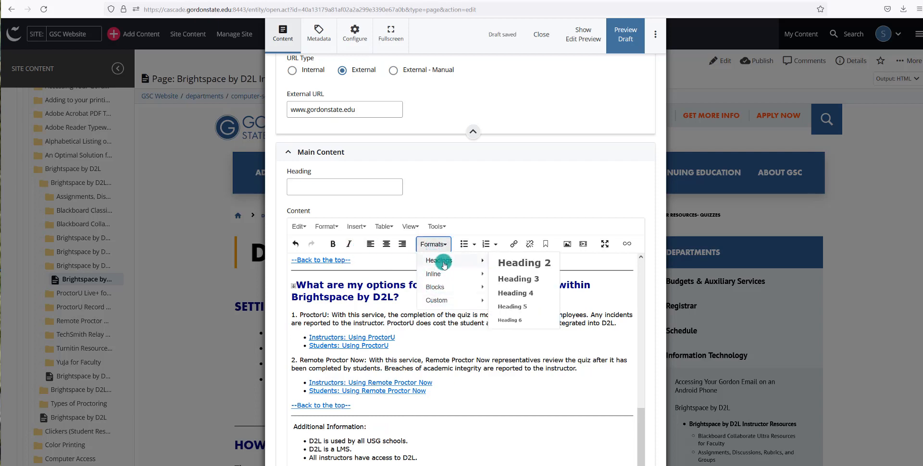
left_click(368, 427)
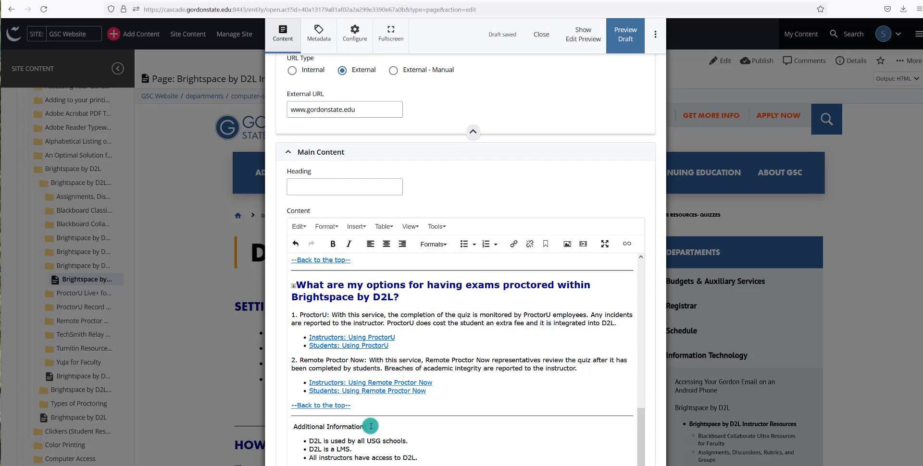
left_click_drag(371, 426, 292, 427)
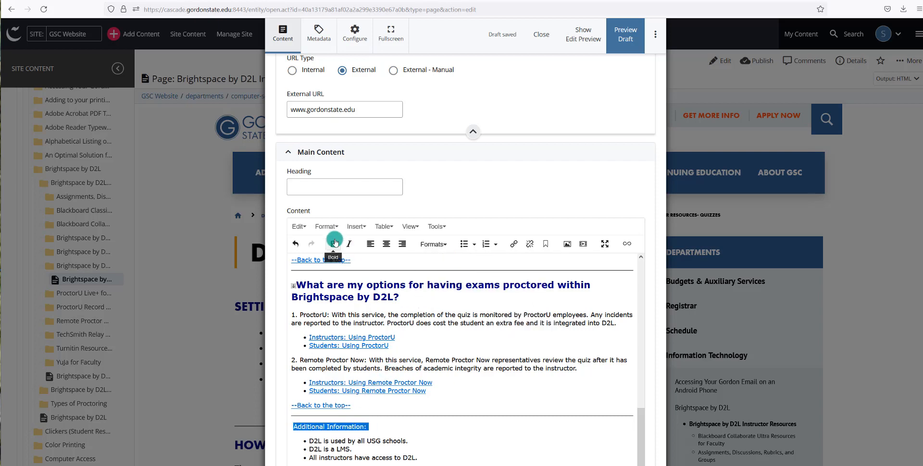
left_click(435, 244)
mouse_move(437, 260)
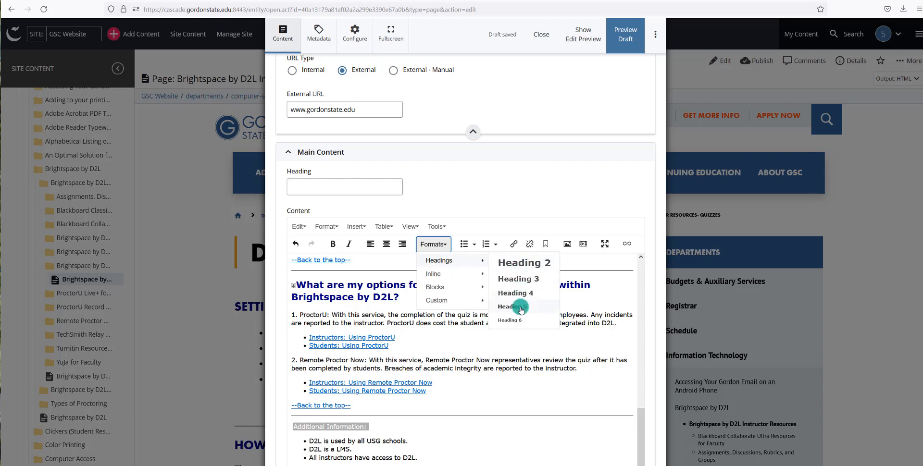
left_click(361, 299)
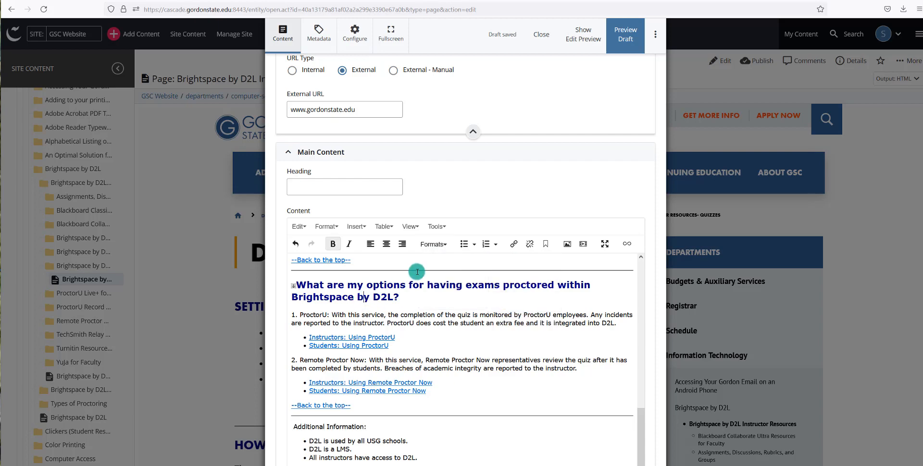
- Apply the Heading 3 format to the "Additional Information:" line
left_click_drag(370, 428, 278, 430)
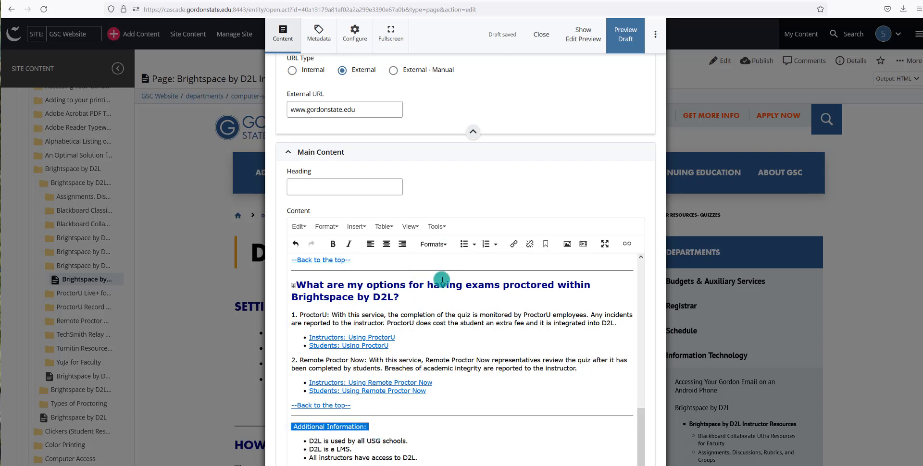
left_click(433, 244)
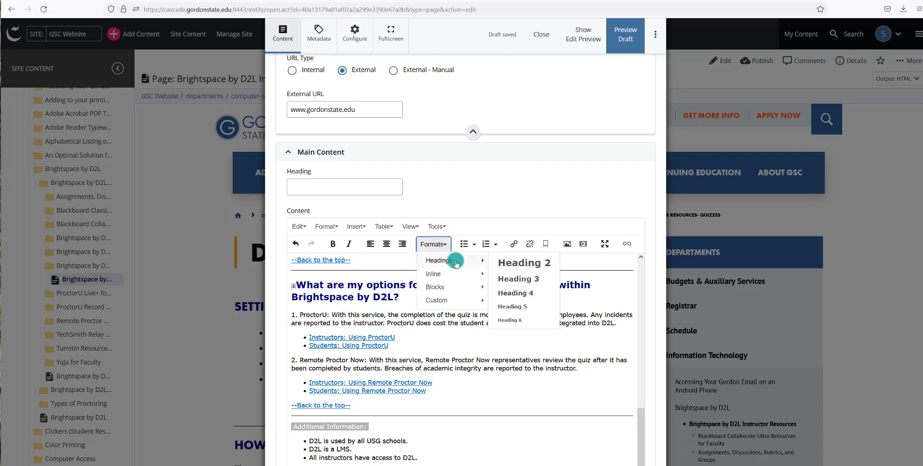
left_click(519, 280)
left_click(471, 432)
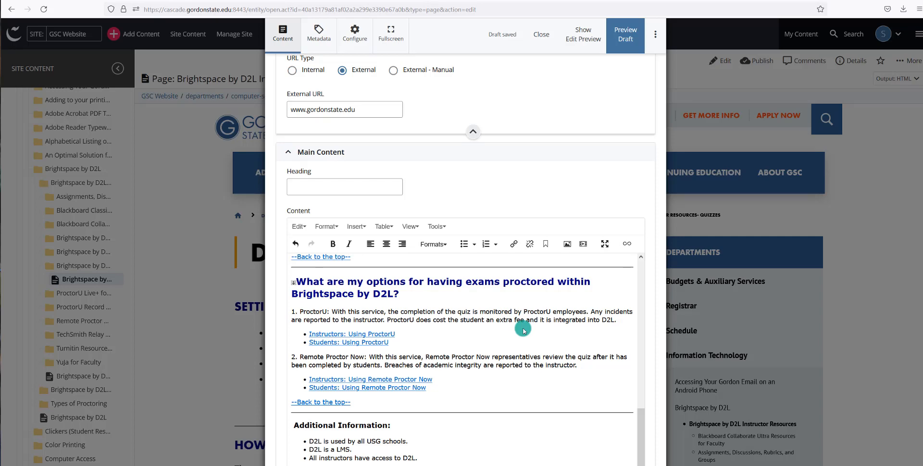
- Open the link settings for "Students: Using ProctorU" and clear its current link source
triple_click(354, 343)
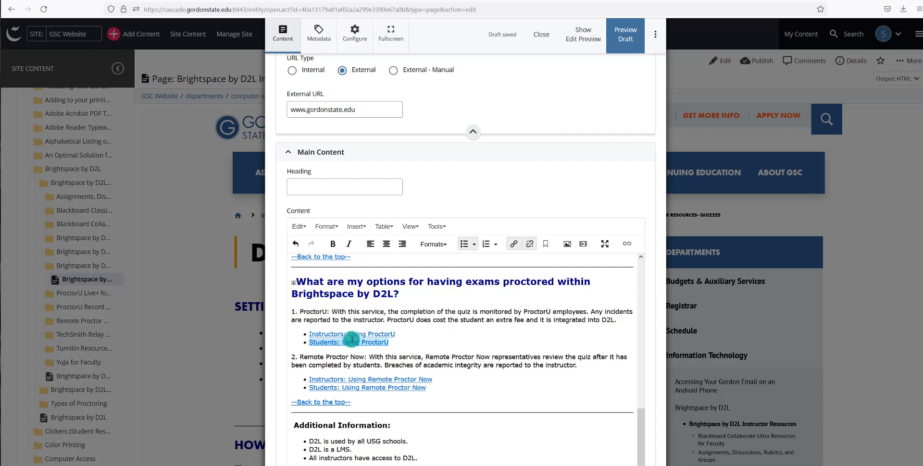
left_click(515, 245)
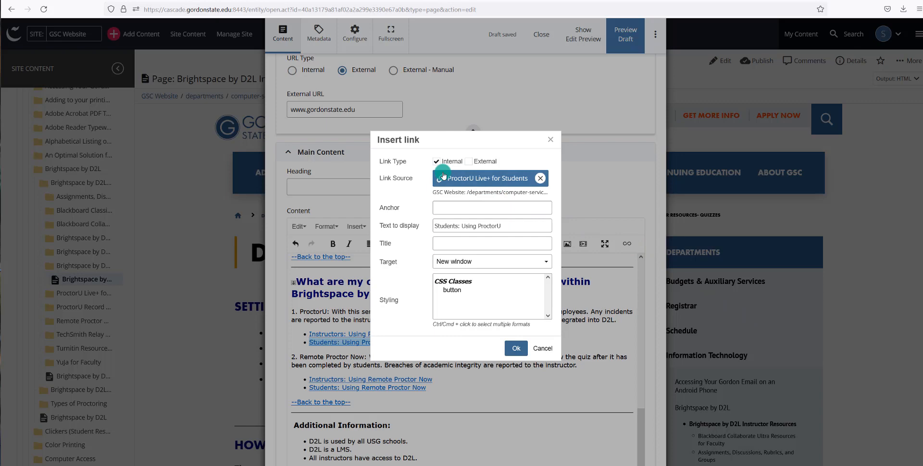
left_click(540, 178)
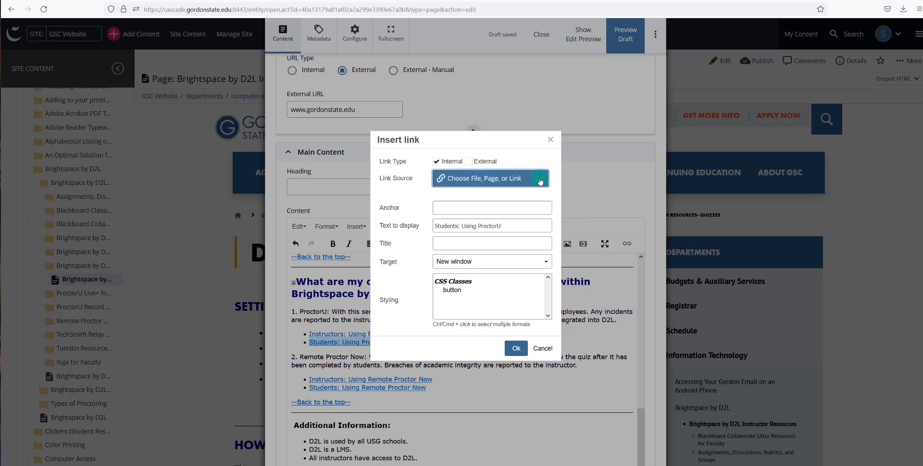
- Browse the GSC Website assets for a new internal link source and search for "brightspace"
left_click(467, 181)
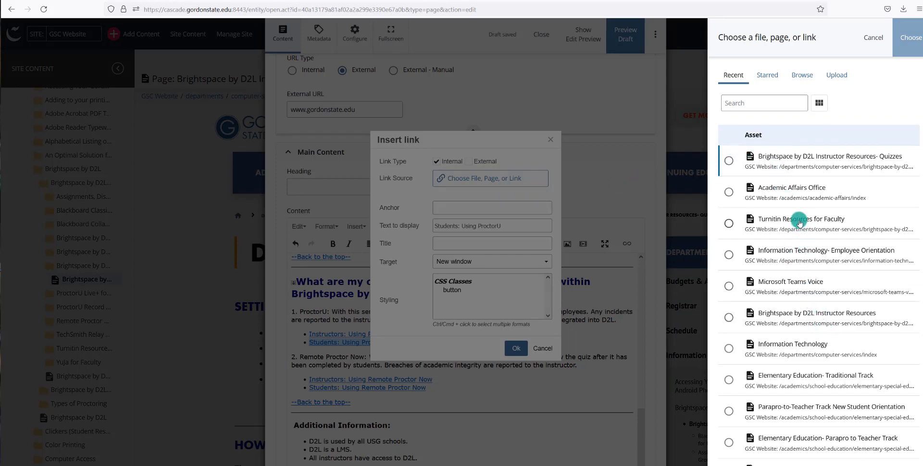
scroll(791, 354, "down", 2)
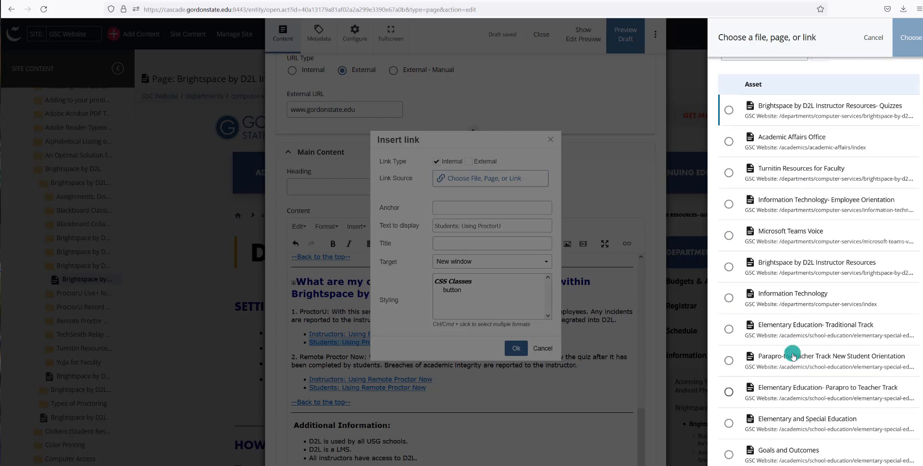
scroll(793, 356, "up", 2)
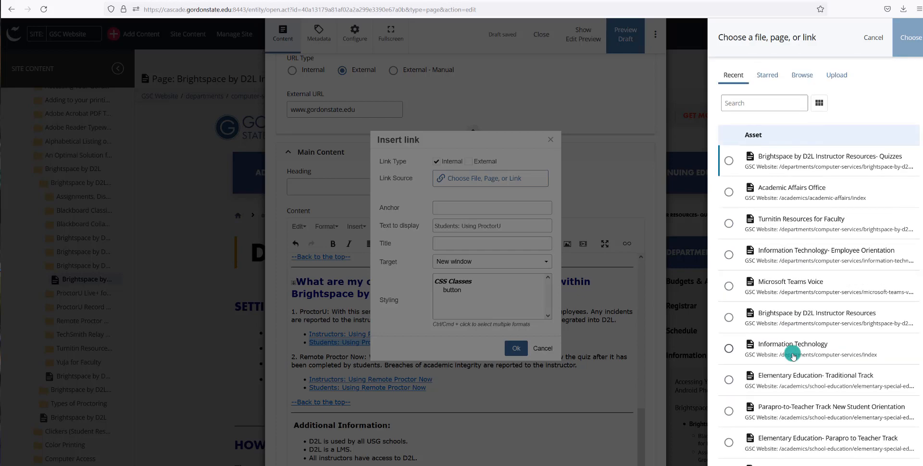
left_click(802, 80)
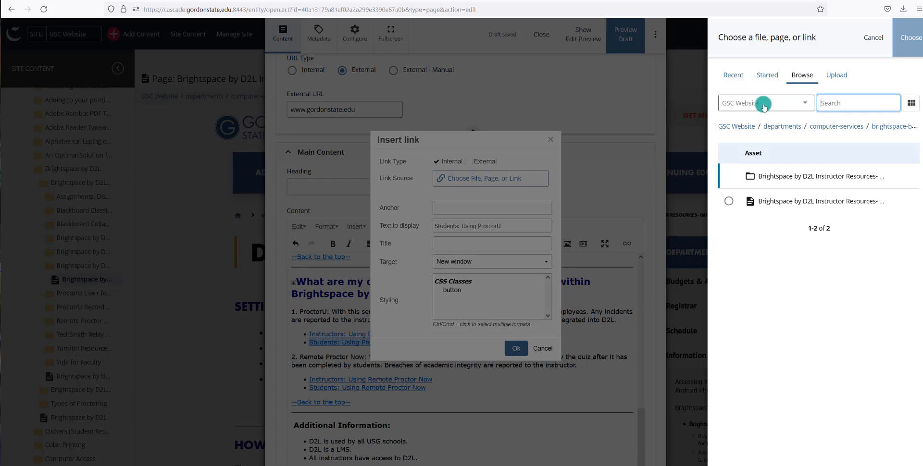
left_click(764, 104)
left_click(763, 104)
left_click(764, 104)
left_click(854, 105)
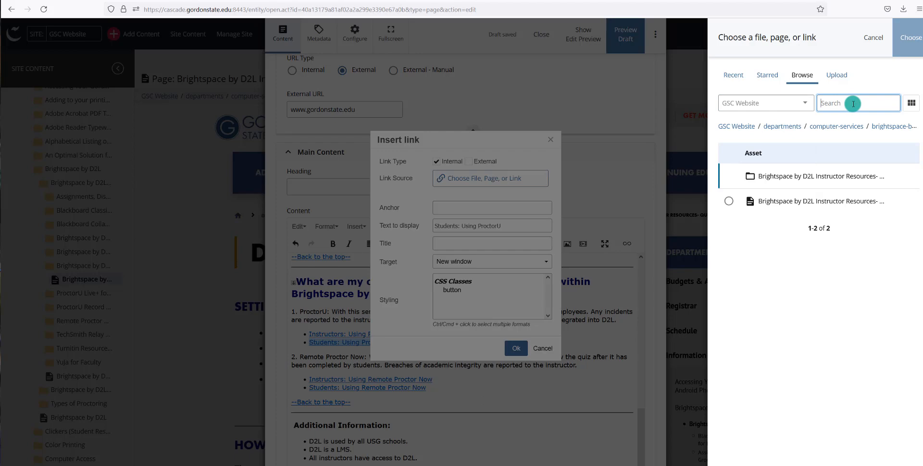
type("brightspace")
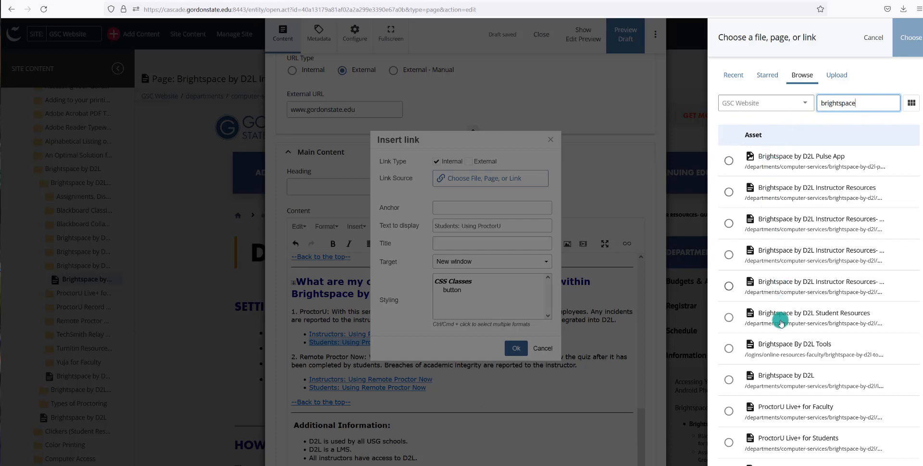
- Choose the BLACKBOARD COLLABORATE RESOURCES FOR STUDENTS page as the link's internal source
scroll(780, 329, "down", 4)
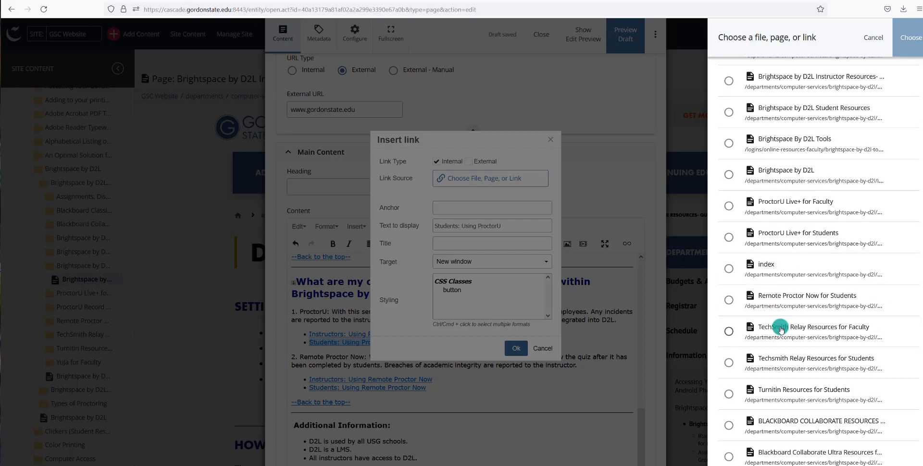
scroll(781, 327, "down", 1)
scroll(781, 317, "down", 3)
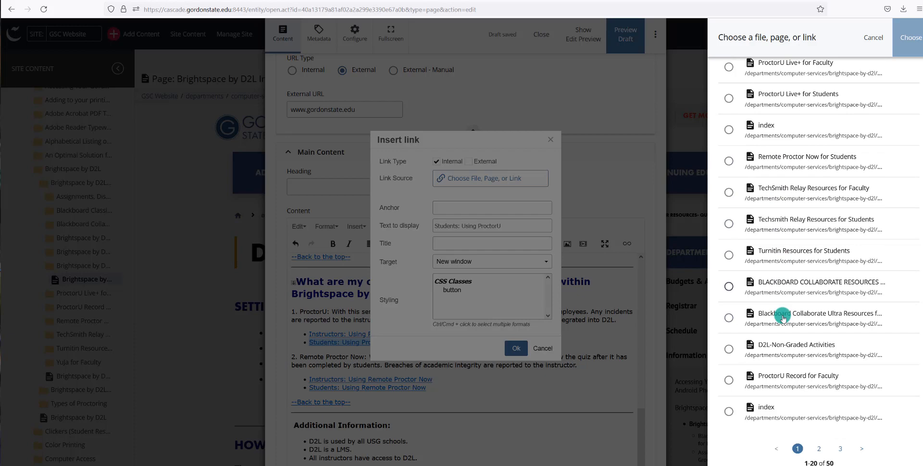
left_click(783, 281)
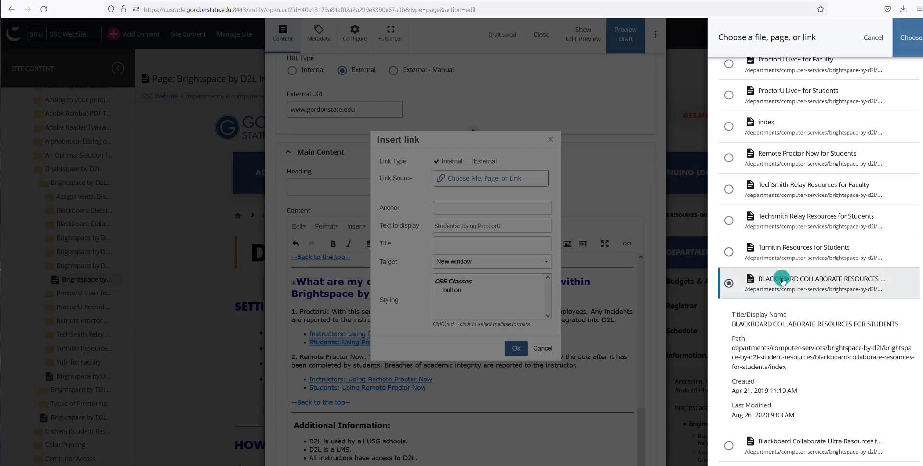
left_click(911, 40)
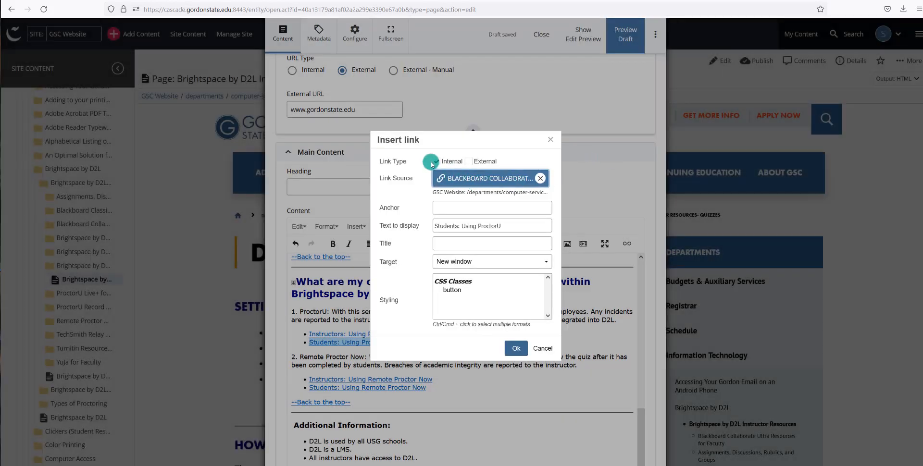
left_click(469, 162)
left_click(465, 176)
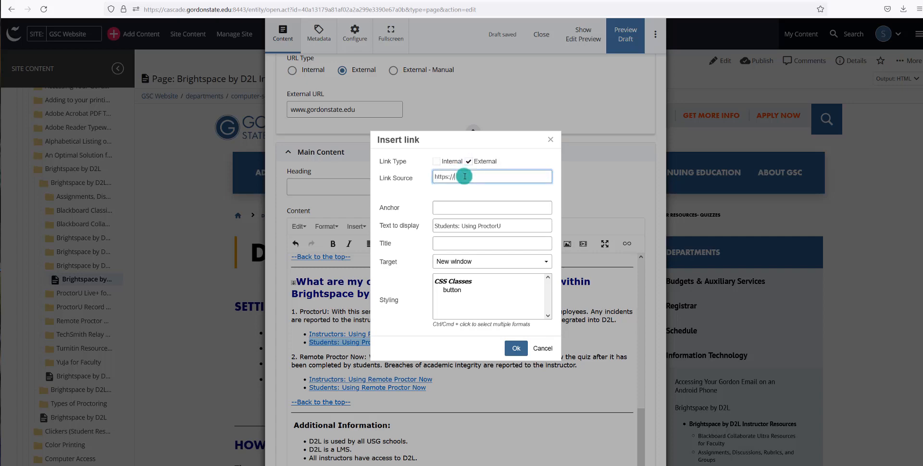
type("www.google.com")
key("Return")
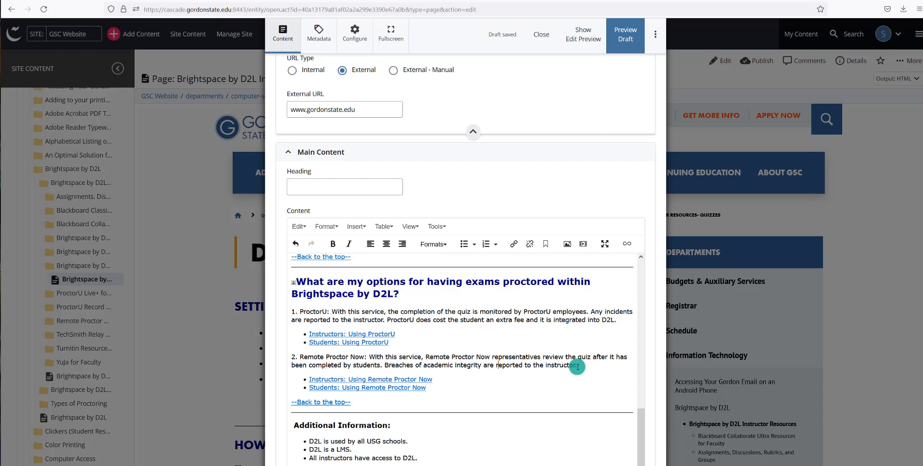
- Start an internal link on "reported to the instructor." and browse to the Human Resources folder under departments for its source
left_click_drag(577, 367, 496, 368)
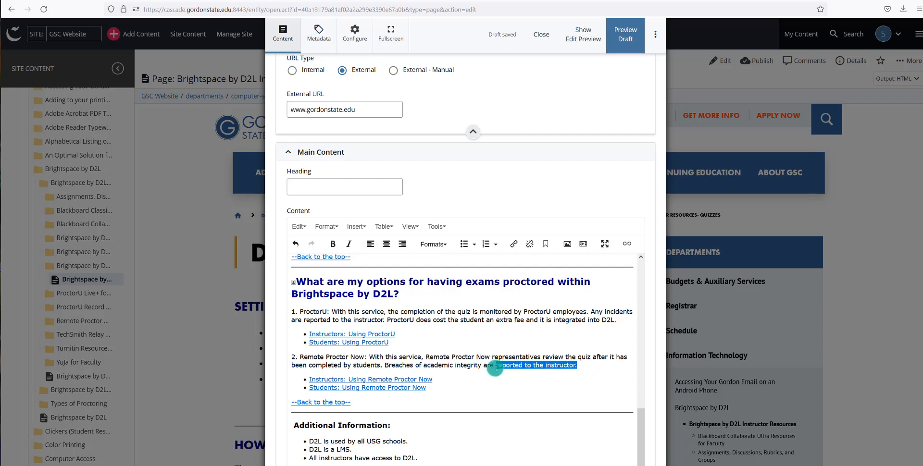
left_click(515, 245)
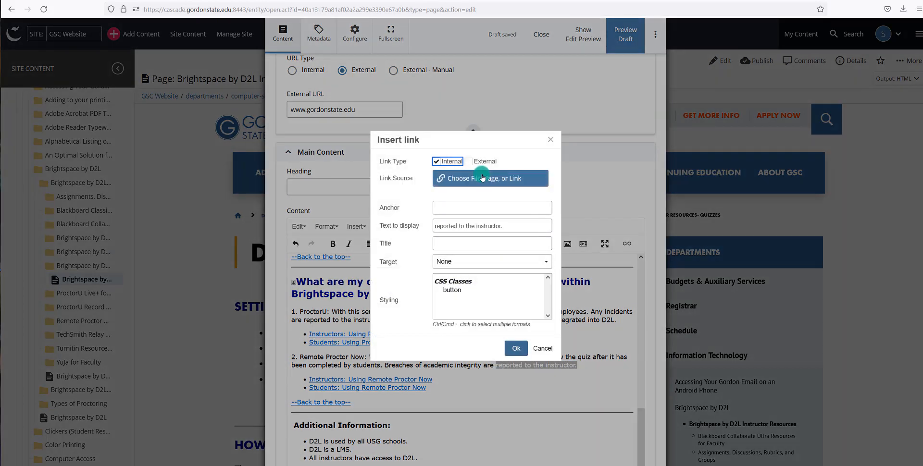
left_click(452, 180)
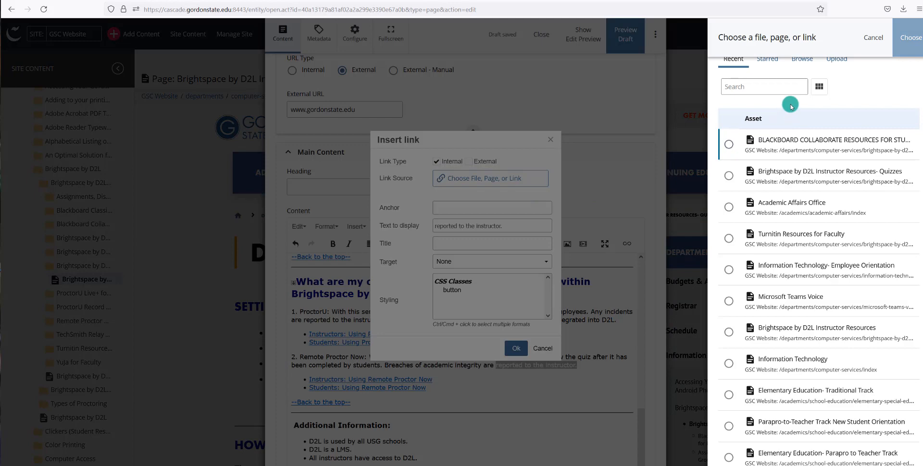
left_click(801, 76)
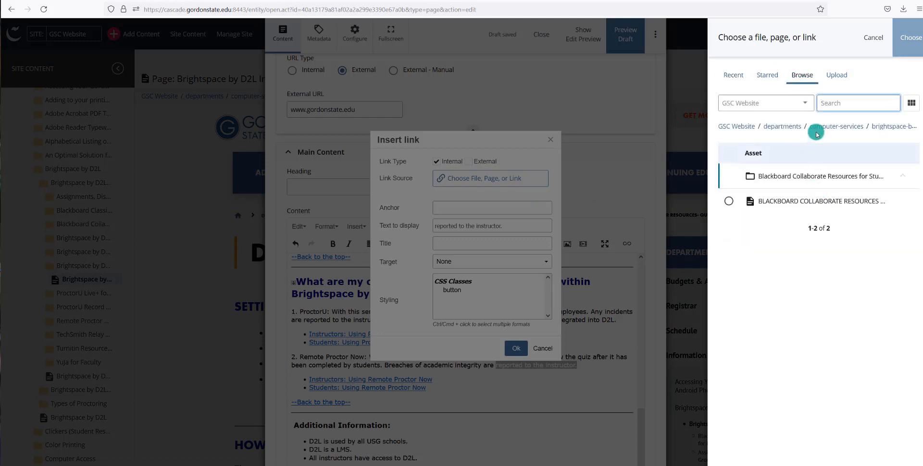
left_click(850, 101)
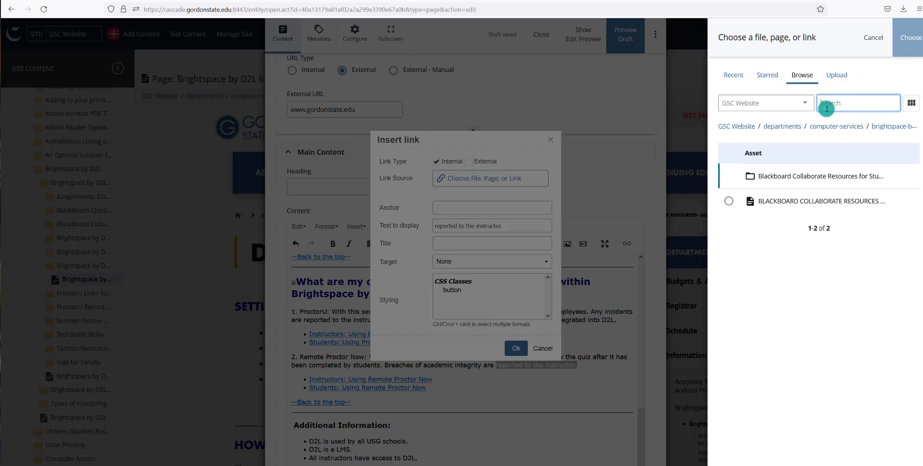
left_click(780, 127)
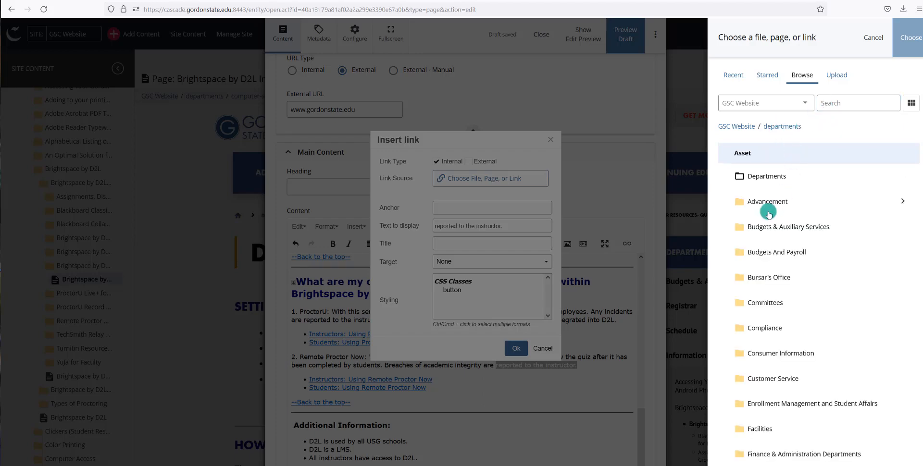
scroll(775, 207, "down", 3)
scroll(770, 215, "down", 1)
scroll(770, 214, "down", 2)
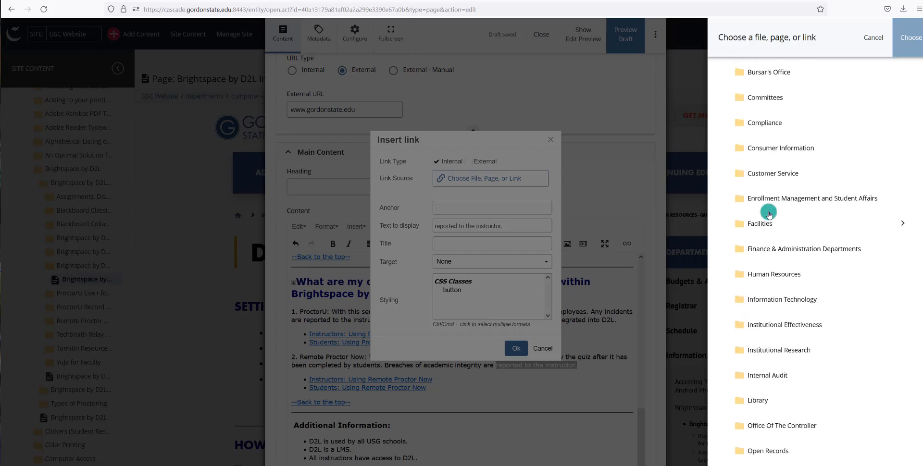
left_click(767, 235)
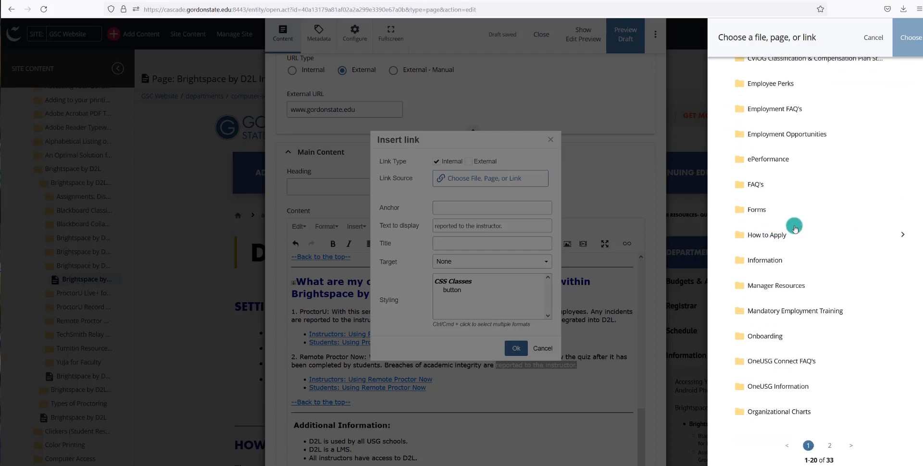
- Link "reported to the instructor." to the Affordable Care Act Resources page in the Affordable Care Act folder
scroll(776, 178, "up", 3)
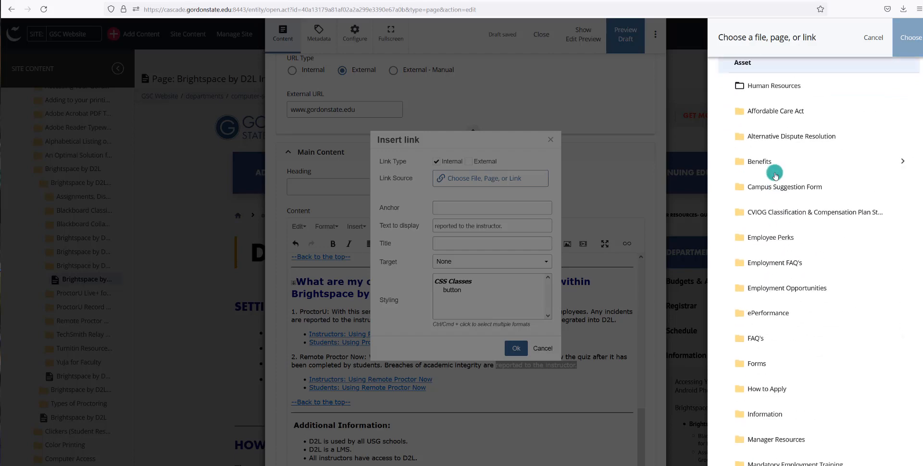
left_click(782, 113)
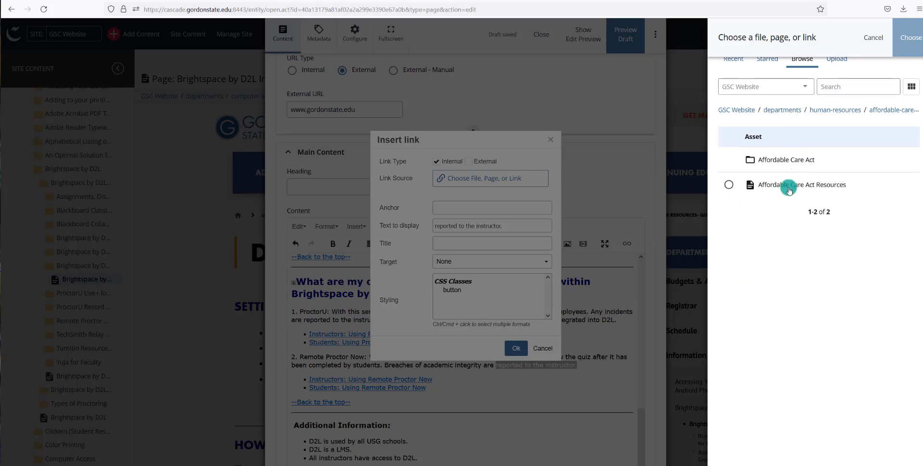
left_click(729, 185)
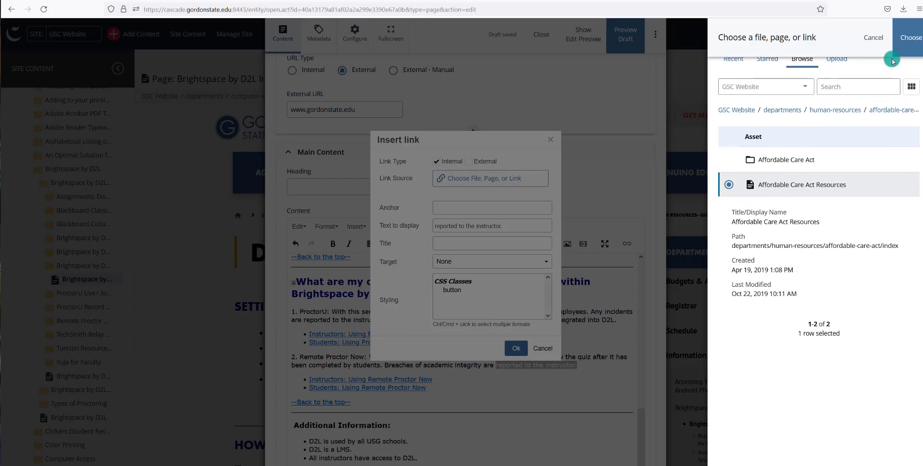
left_click(908, 41)
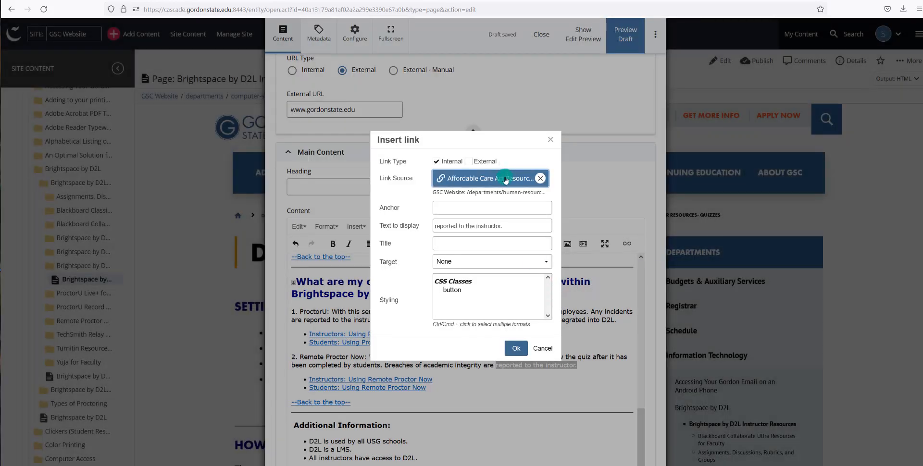
left_click(515, 348)
left_click(533, 380)
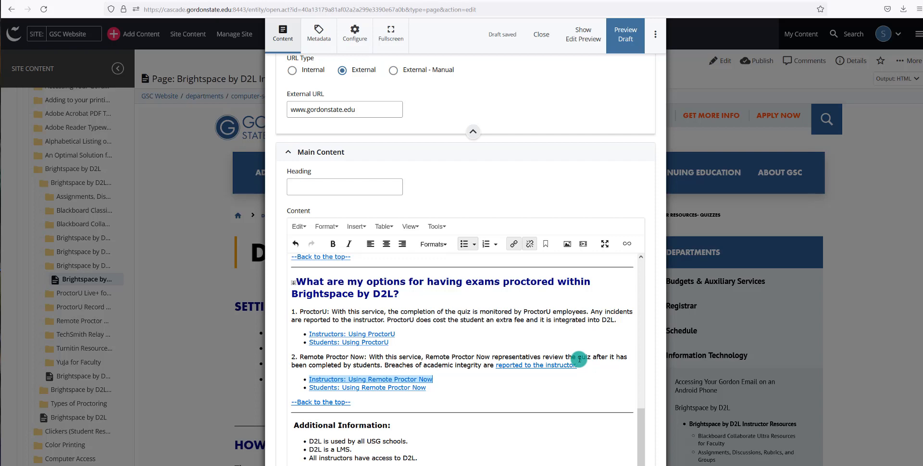
left_click(522, 312)
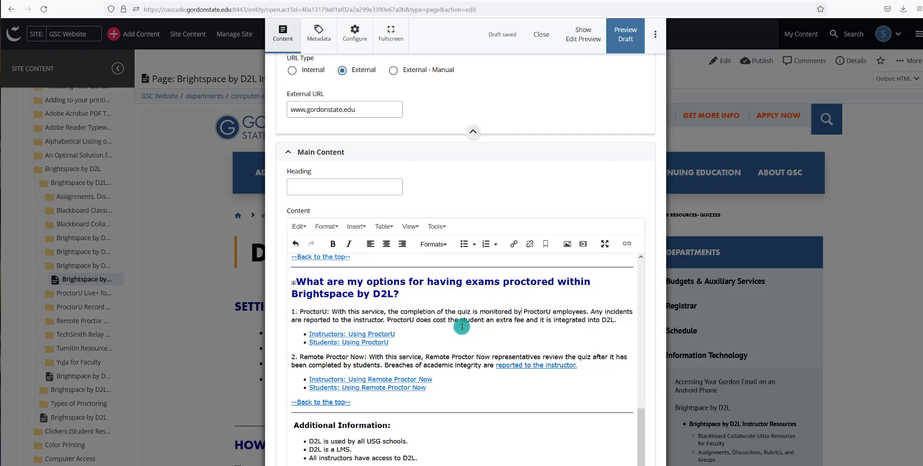
- Add an empty line below the "What are my options for having exams proctored" heading and start choosing an internal image for it
left_click(409, 295)
key("Return")
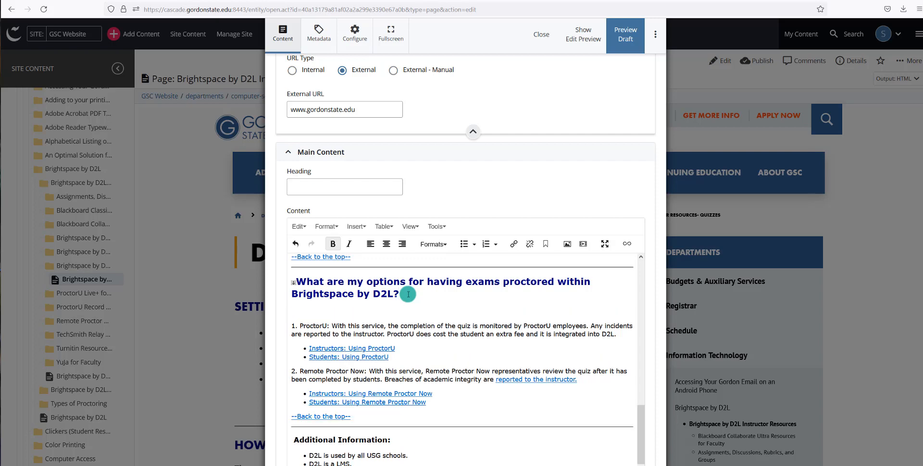
left_click(567, 246)
left_click(442, 181)
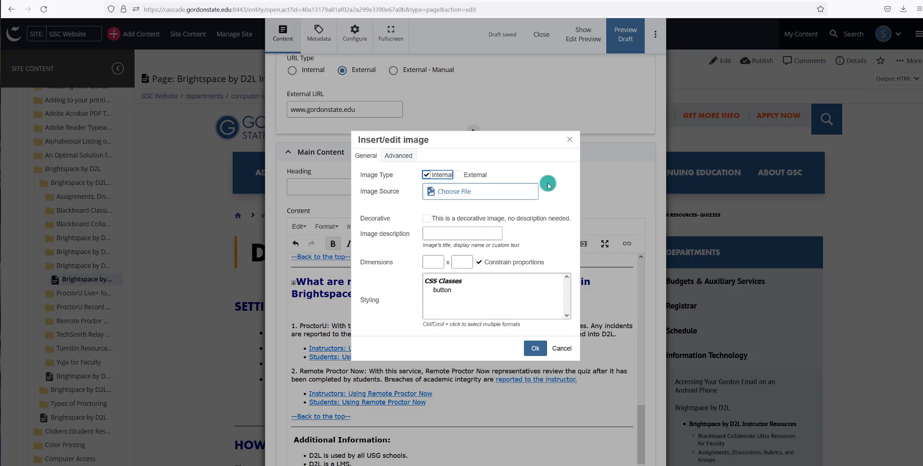
left_click(446, 193)
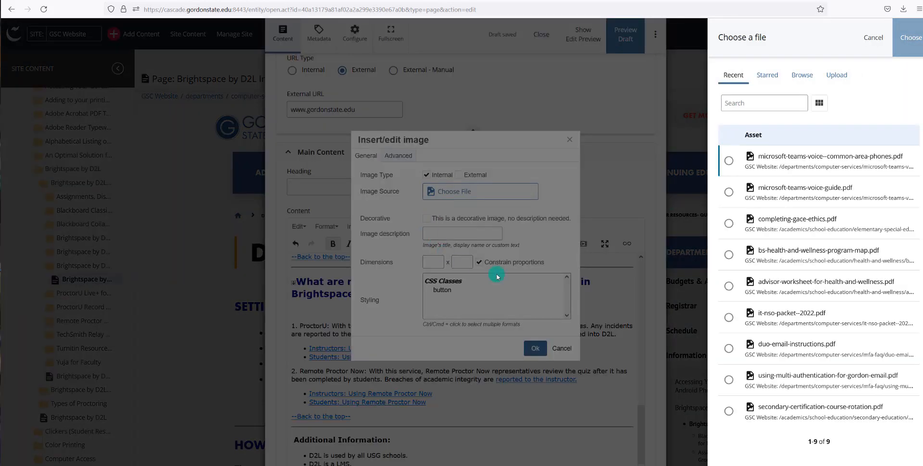
- Upload Time Management.png from the computer as time-management.png, setting the GSC Website departments folder as its placement folder
left_click(845, 76)
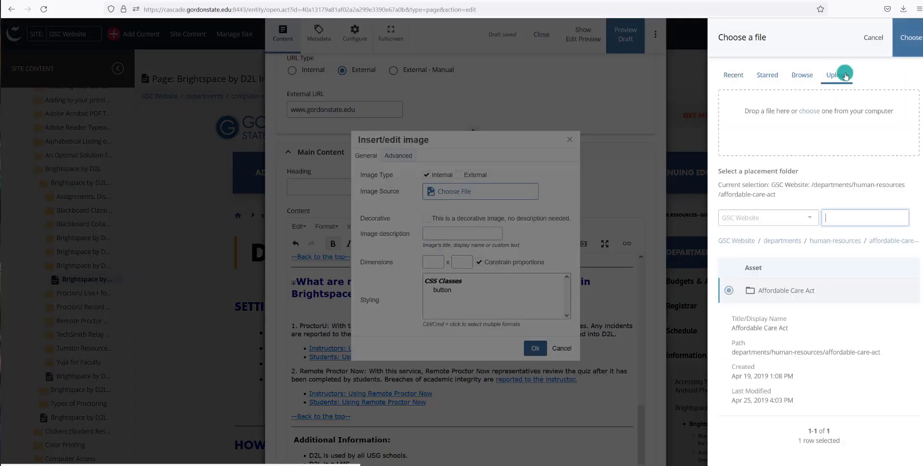
left_click(806, 112)
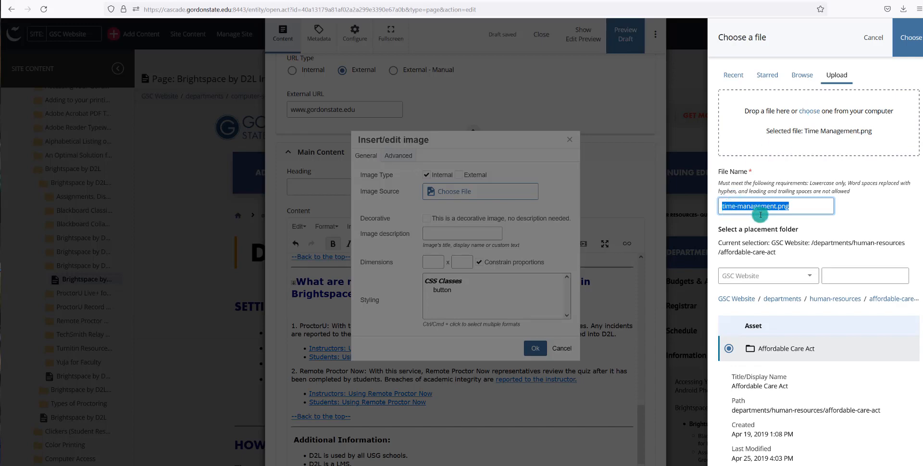
left_click(763, 278)
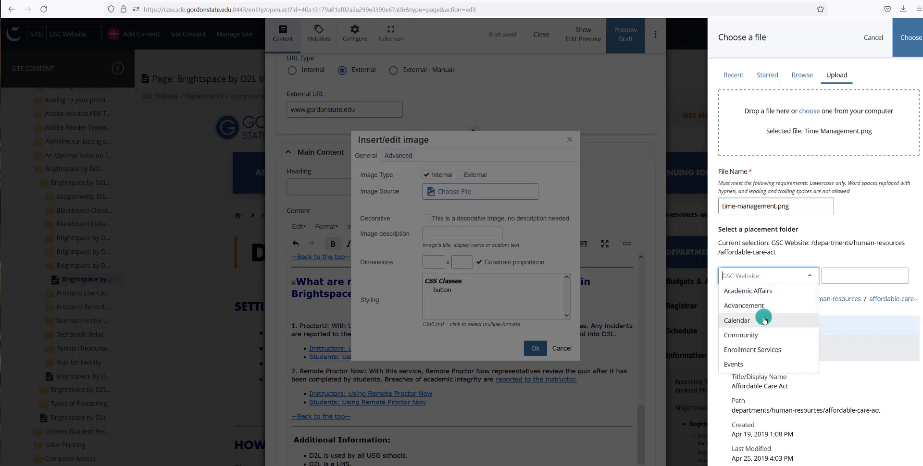
scroll(765, 319, "down", 1)
scroll(765, 319, "down", 2)
scroll(765, 320, "down", 3)
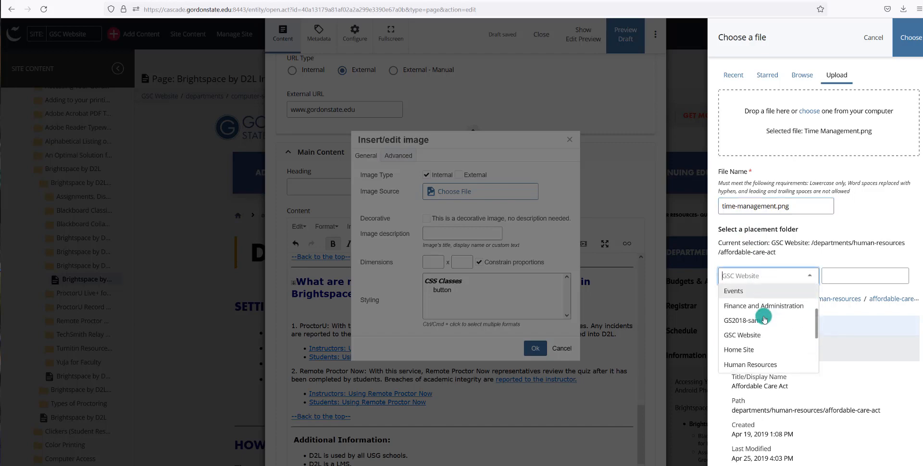
scroll(765, 321, "down", 1)
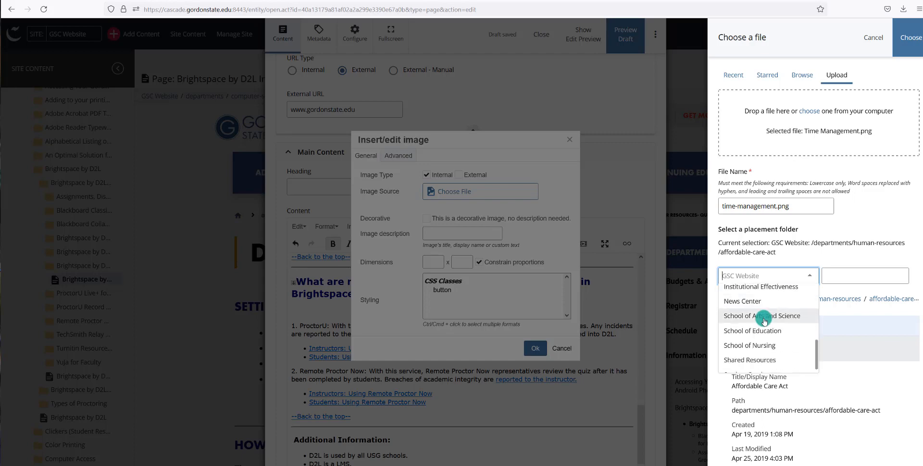
scroll(765, 321, "down", 1)
scroll(765, 321, "up", 5)
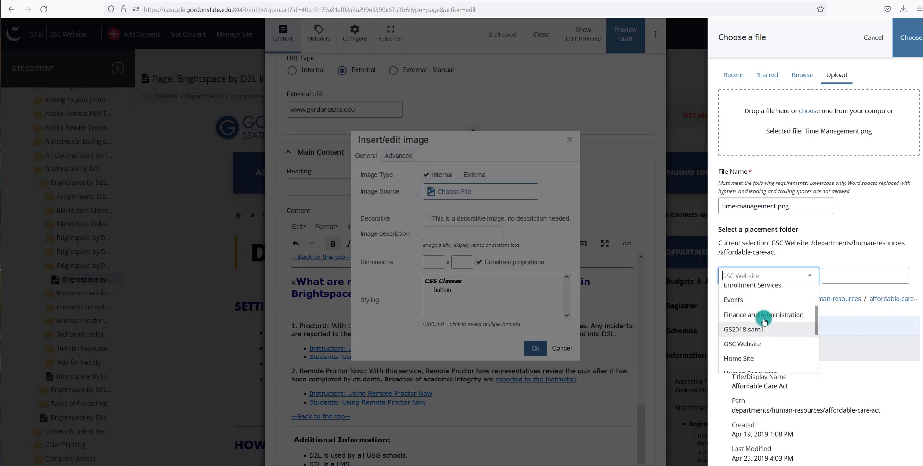
scroll(764, 322, "up", 1)
left_click(764, 322)
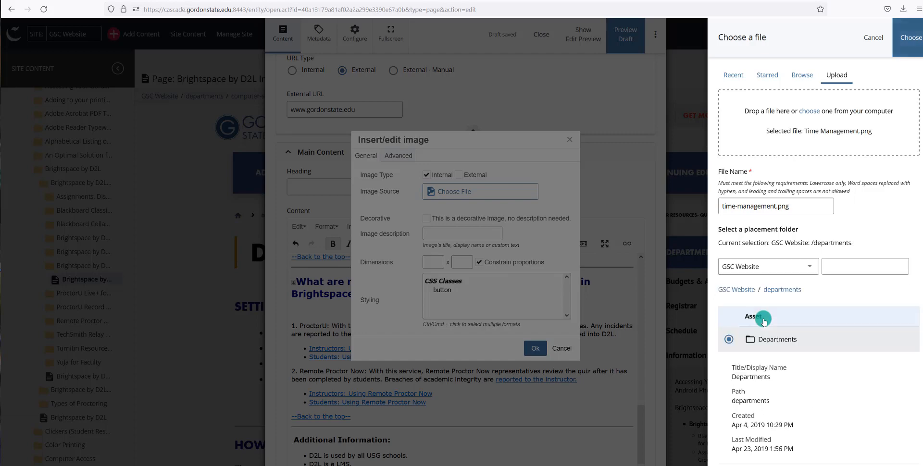
- Insert the uploaded time-management.png as the image and shrink it proportionally to less than half the content width
left_click(909, 38)
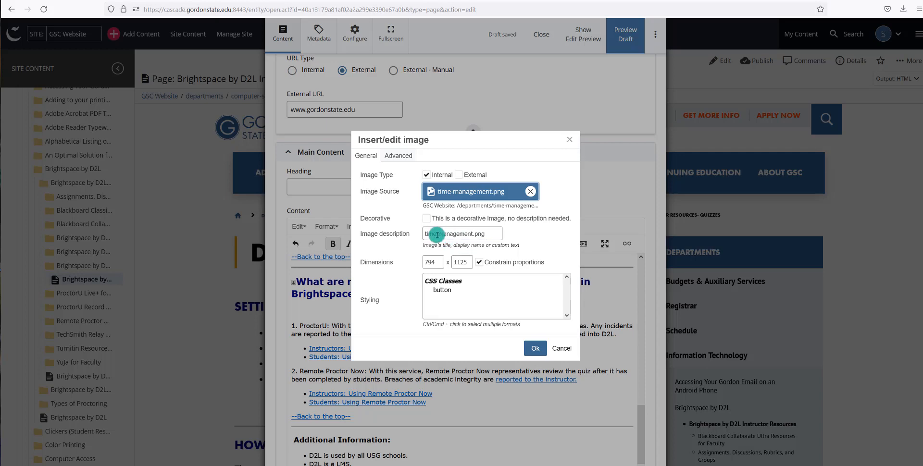
key("Return")
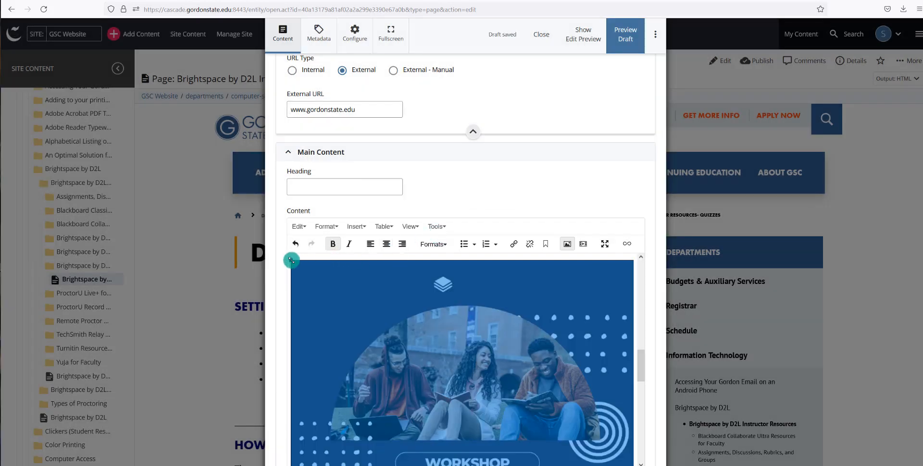
left_click_drag(291, 261, 490, 391)
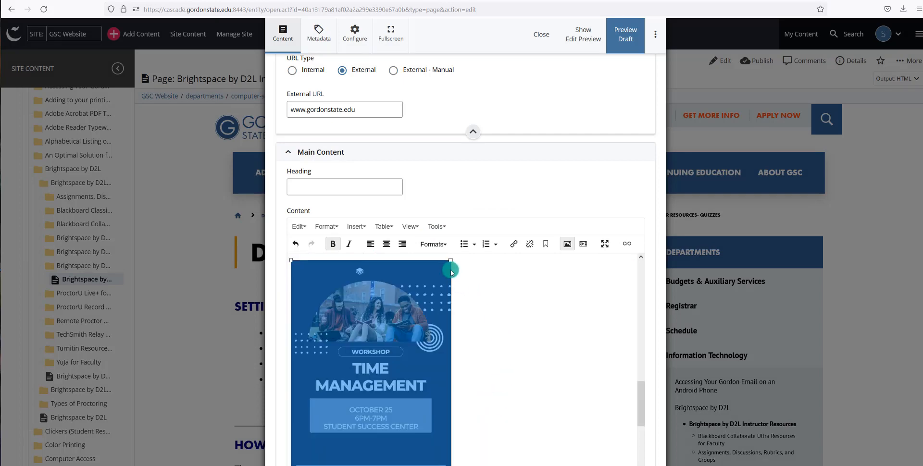
left_click(453, 261)
left_click(448, 263)
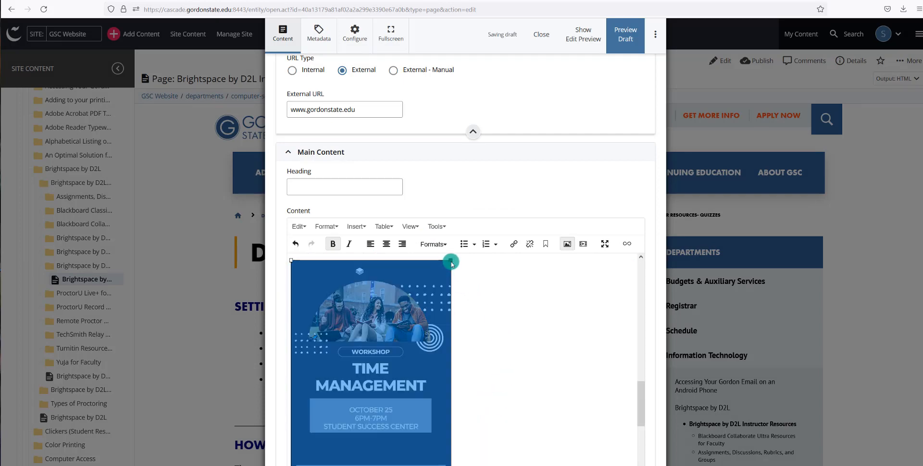
left_click_drag(452, 264, 423, 276)
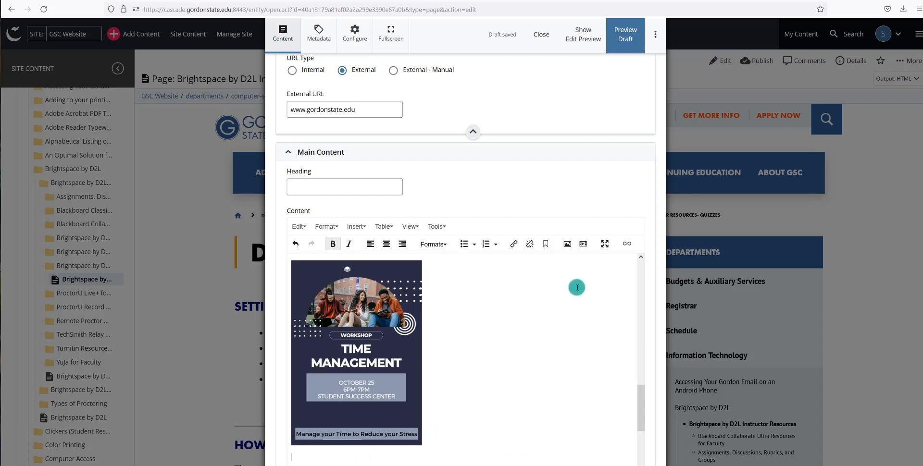
- Start inserting a second internal image below the Time Management flyer and open the site folders for its source
left_click(568, 245)
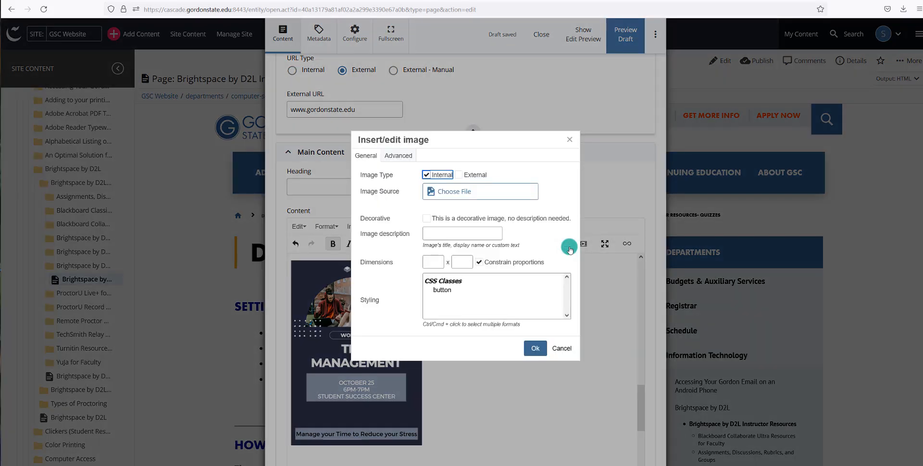
left_click(516, 193)
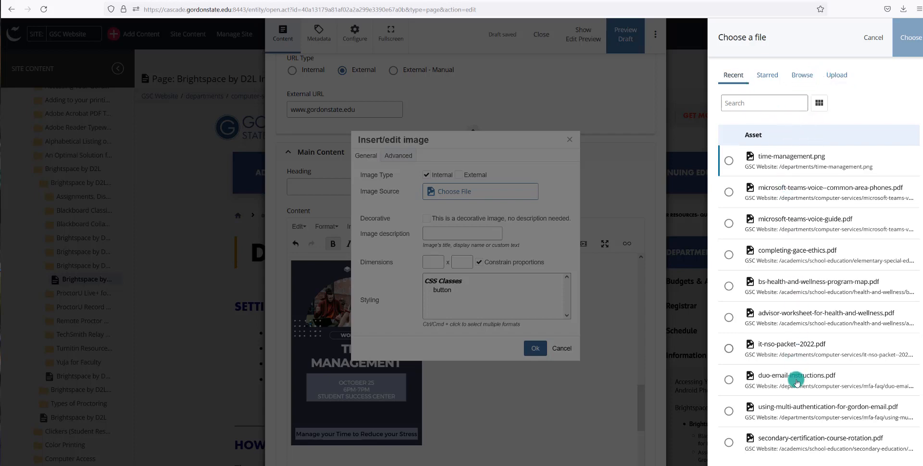
left_click(811, 80)
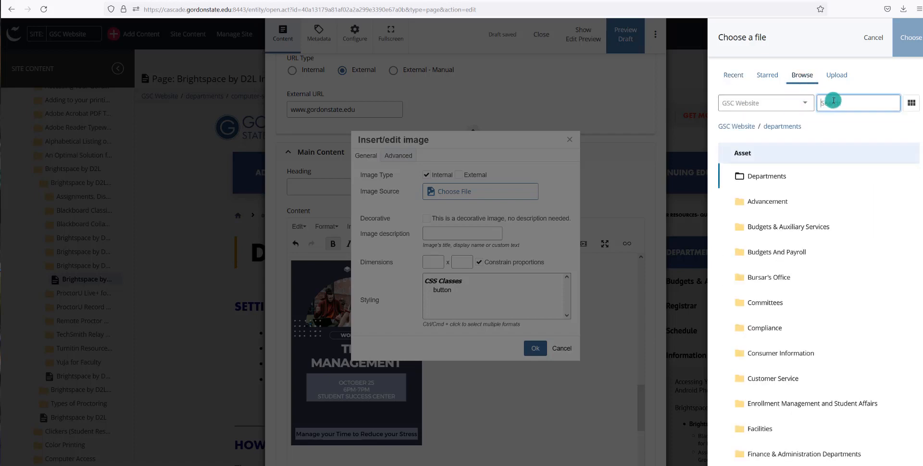
- Browse from departments into the Information Technology folder and its Brightspace by D2L folder
scroll(816, 279, "down", 3)
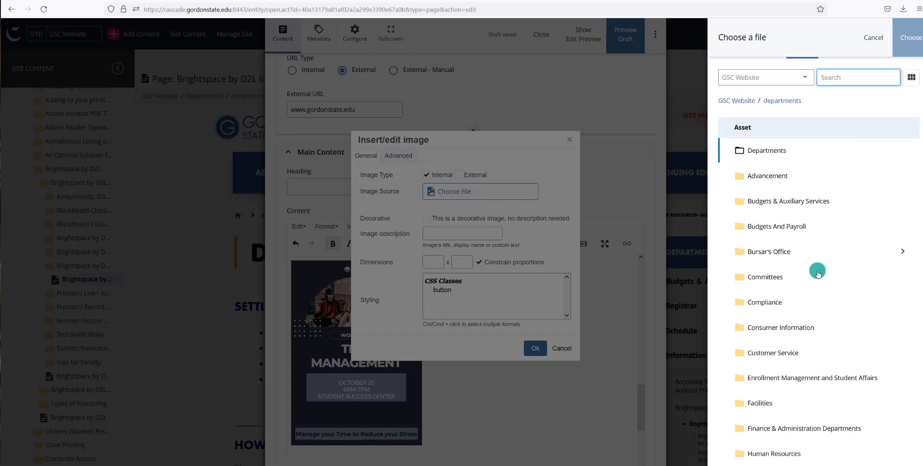
scroll(813, 280, "down", 2)
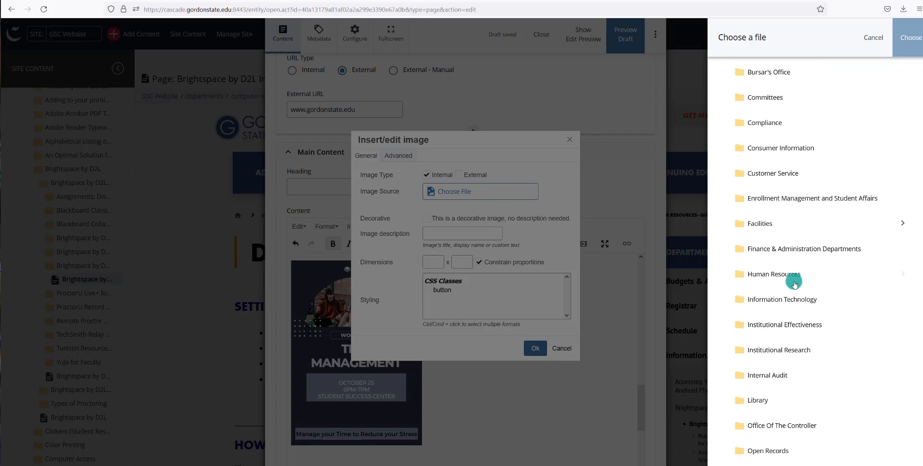
left_click(768, 300)
scroll(780, 135, "up", 3)
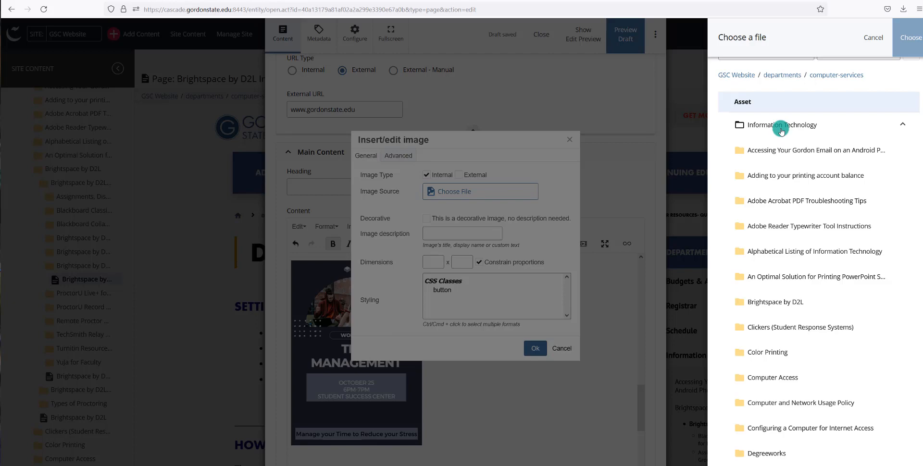
left_click(767, 304)
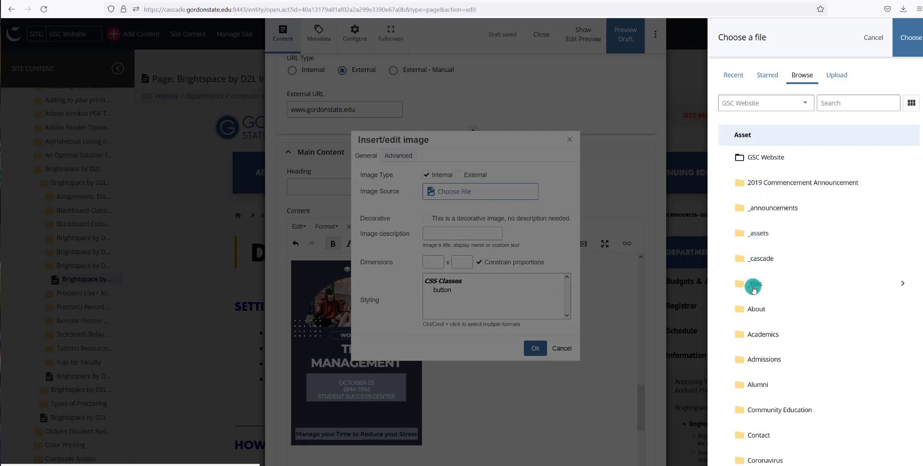
- Insert card-callout-2x.jpg from the _files/images folder, describing it as students sitting in a classroom
left_click(753, 287)
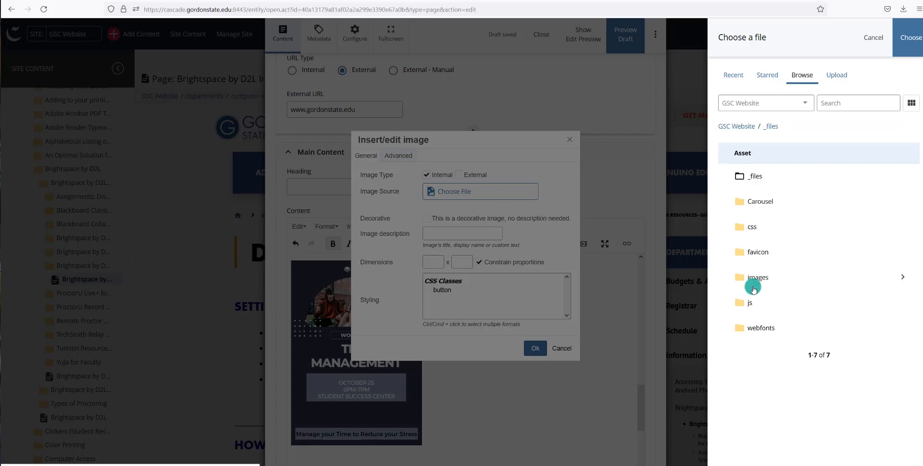
left_click(754, 287)
left_click(754, 288)
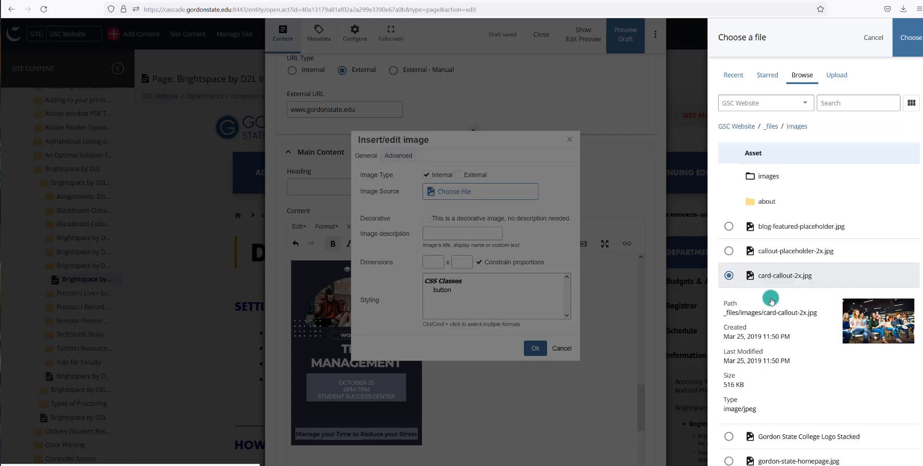
scroll(771, 292, "down", 1)
scroll(771, 292, "down", 4)
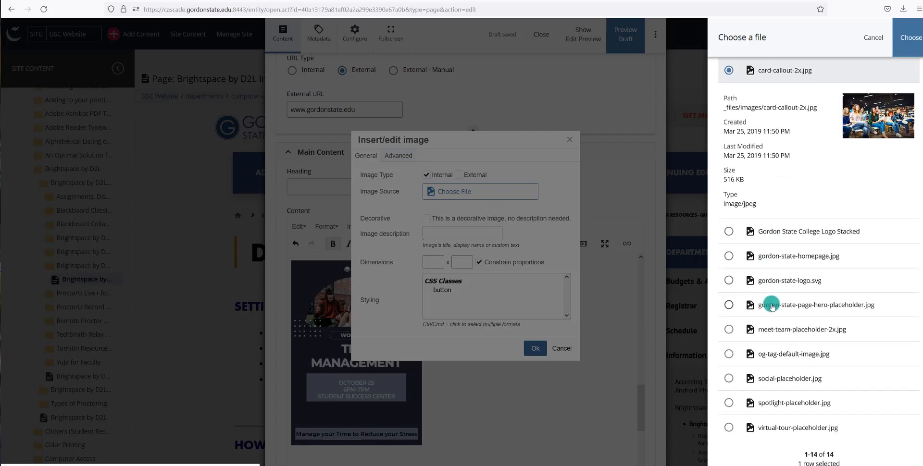
left_click(752, 282)
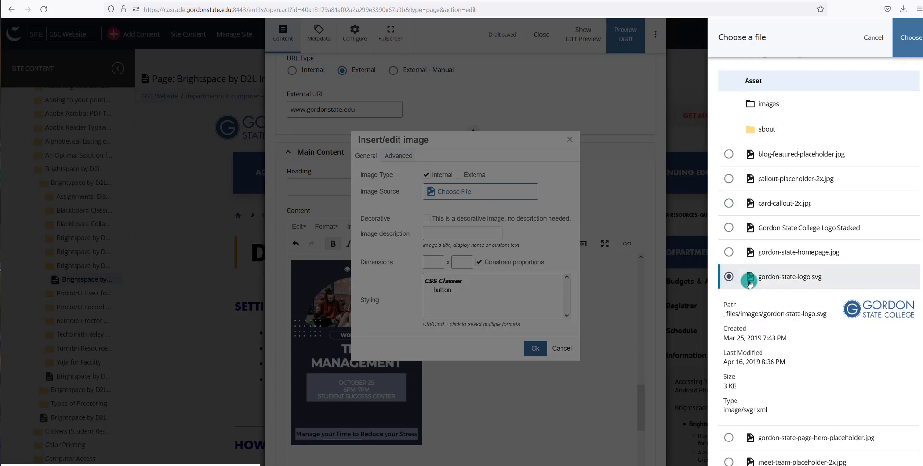
left_click(762, 228)
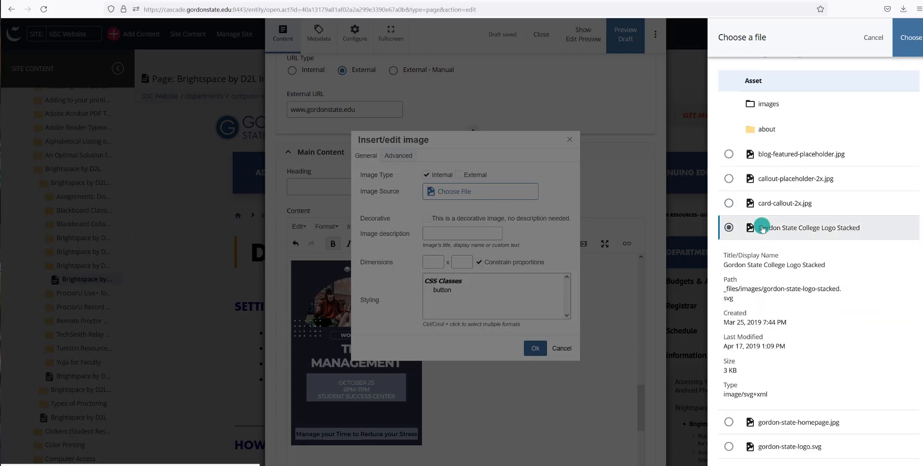
left_click(760, 204)
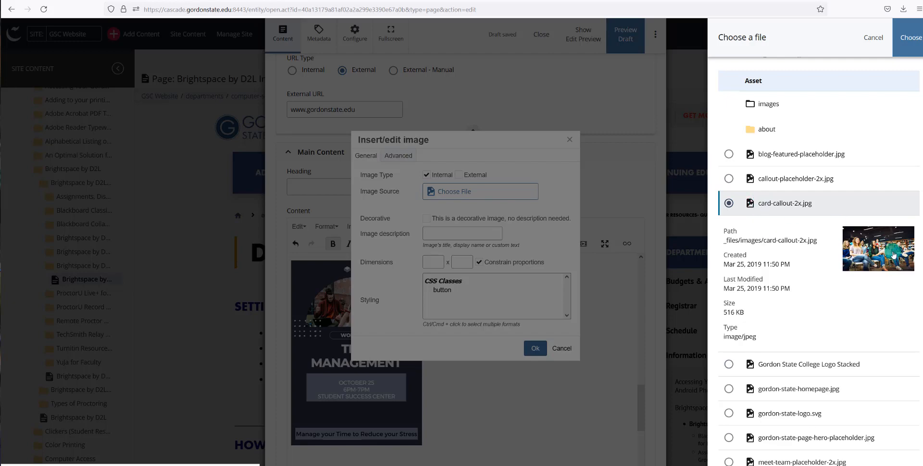
scroll(810, 271, "down", 1)
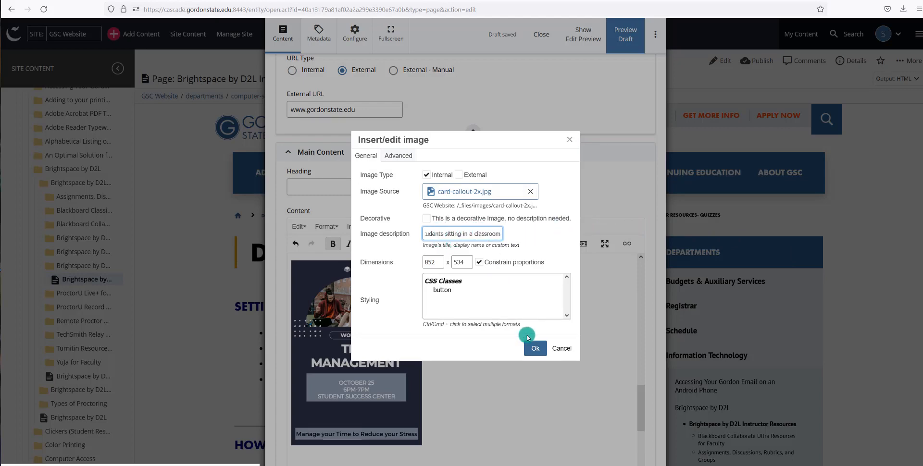
left_click(534, 347)
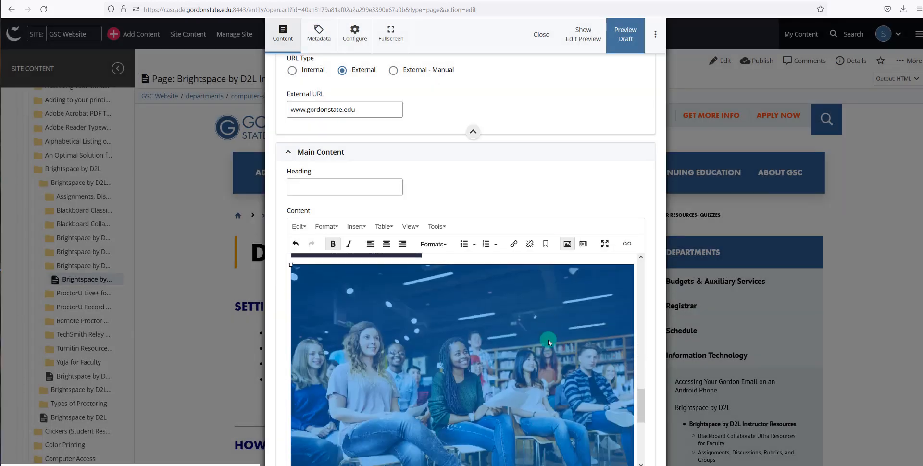
- Shrink the classroom image proportionally to about half the content width and deselect it
scroll(549, 340, "up", 2)
left_click_drag(289, 316, 483, 407)
left_click(488, 422)
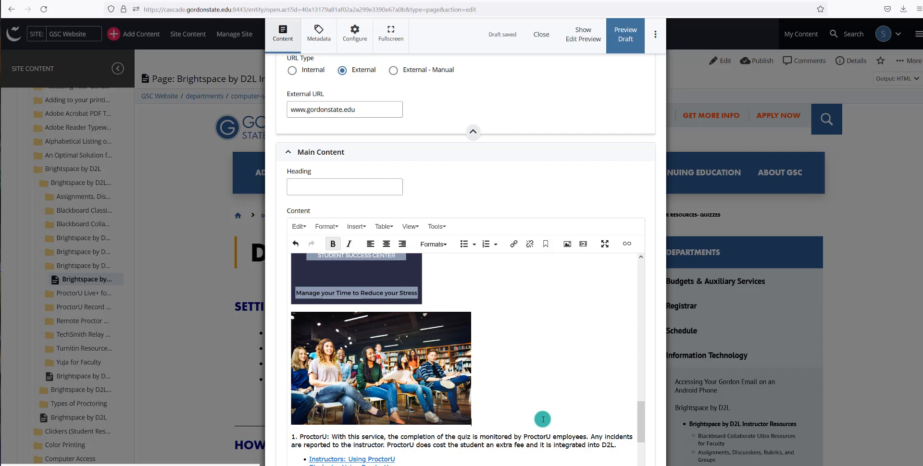
- Start an internal link on the text "monitored by ProctorU employees" and browse the GSC Website root folders for its source
scroll(543, 420, "down", 2)
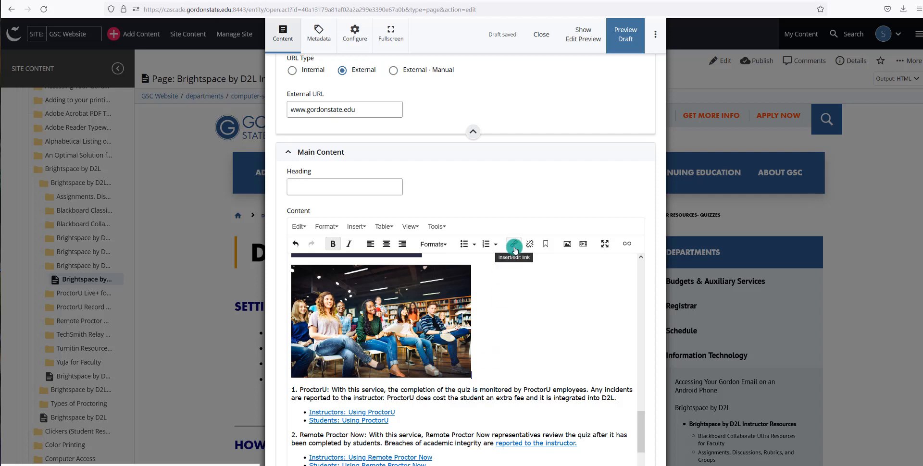
left_click(480, 390)
left_click_drag(497, 390, 586, 390)
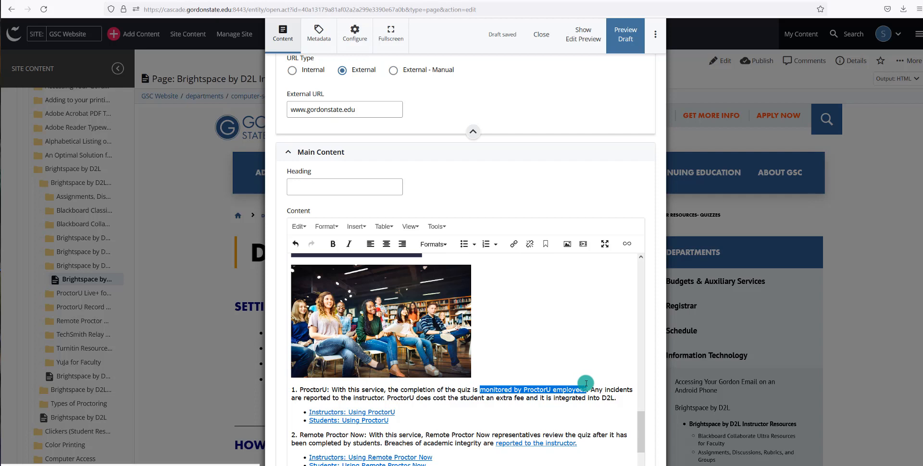
left_click(514, 244)
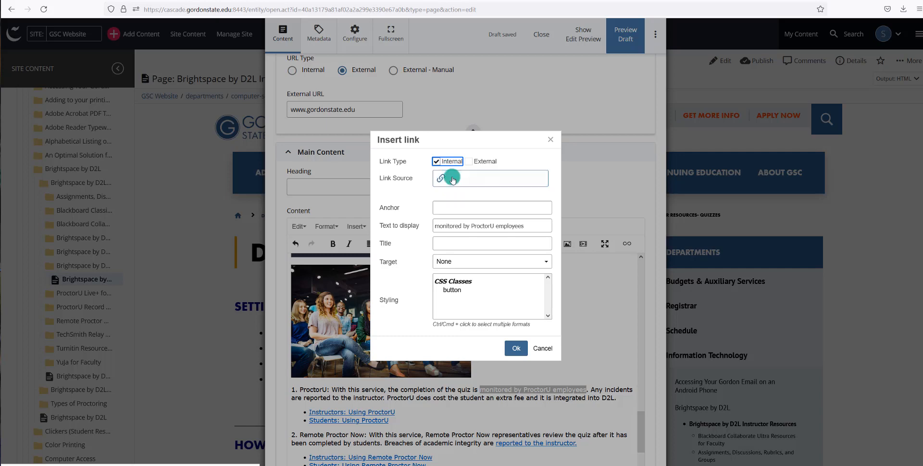
left_click(453, 181)
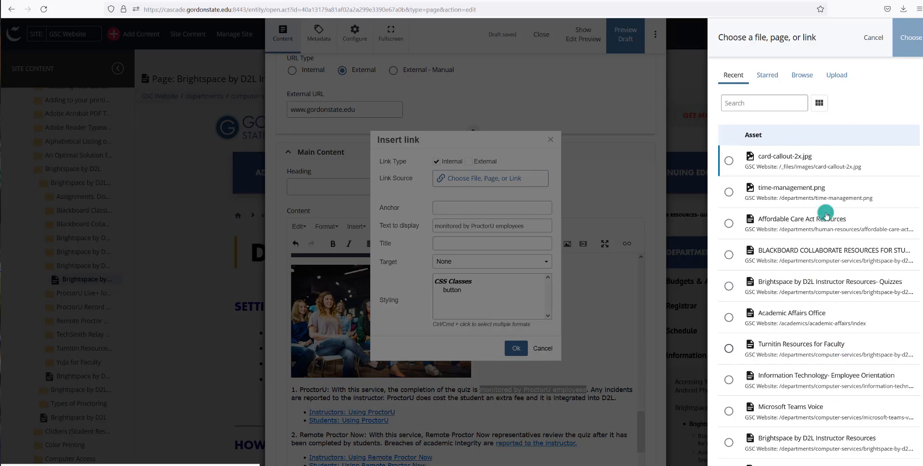
left_click(799, 77)
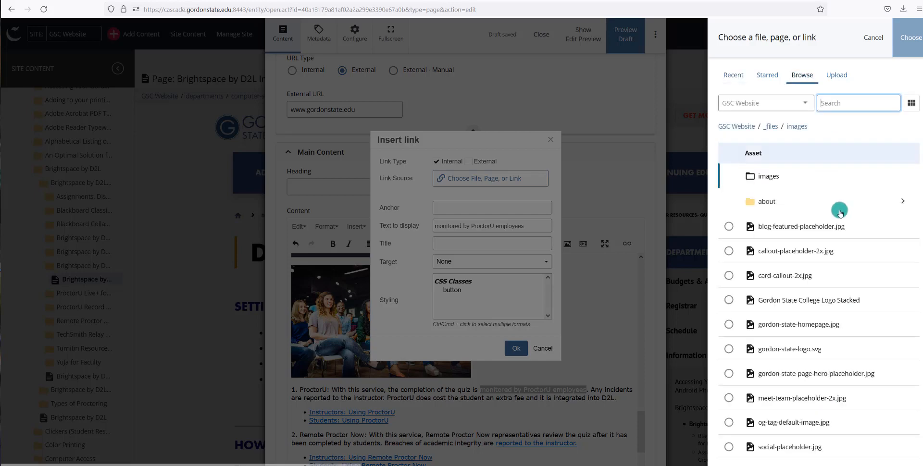
left_click(733, 127)
scroll(789, 366, "down", 4)
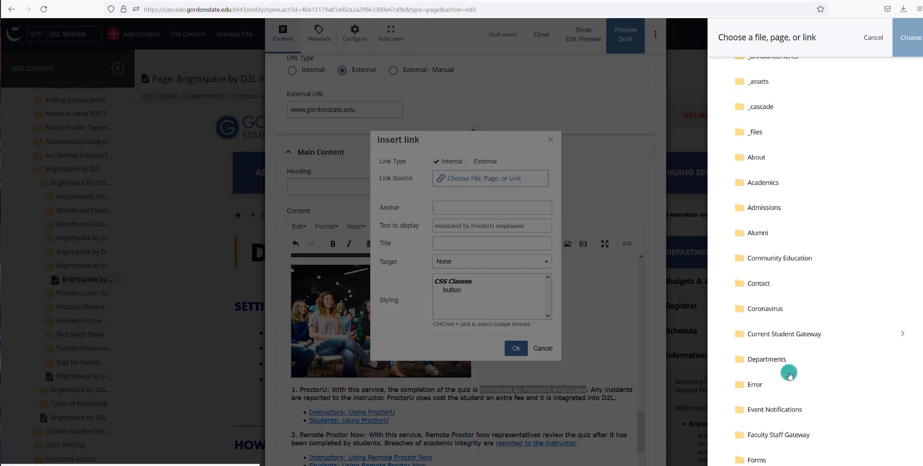
scroll(790, 373, "up", 4)
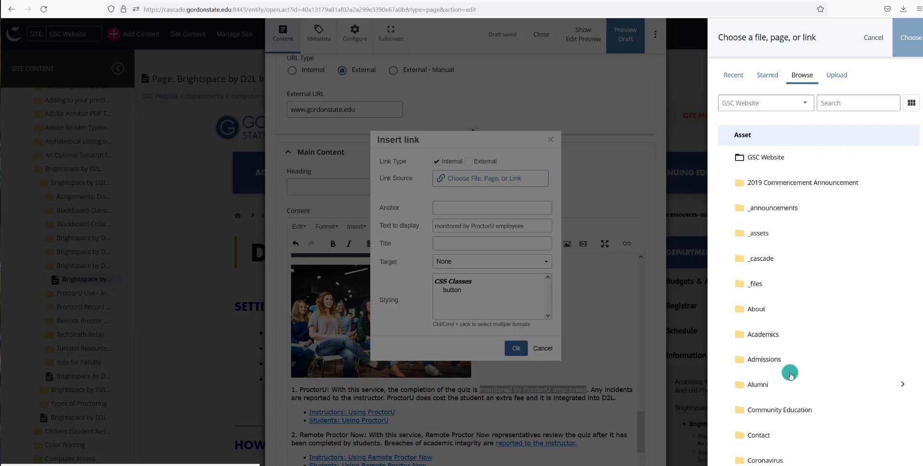
- Switch the link source to a file upload and set its placement to the CETL folder of the Academic Affairs site
left_click(841, 76)
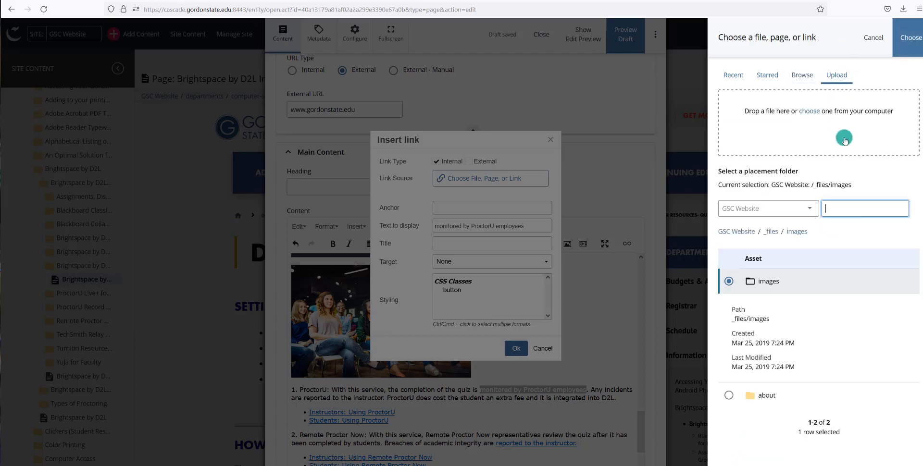
left_click(747, 231)
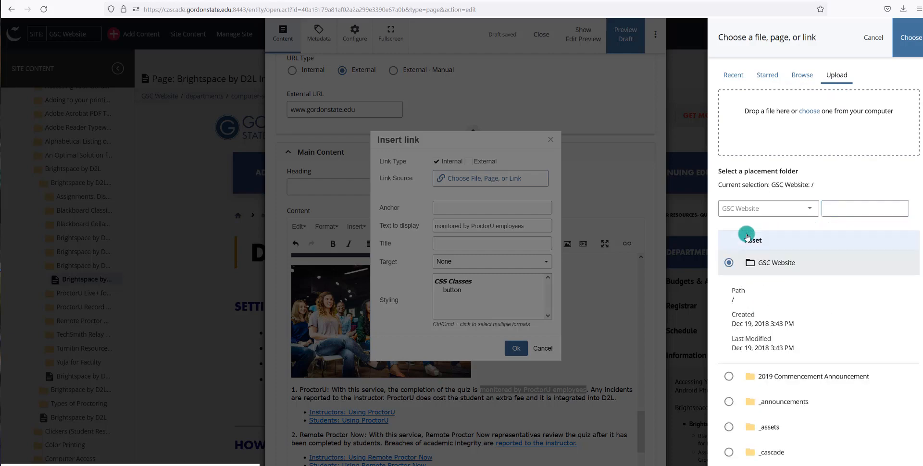
left_click(771, 210)
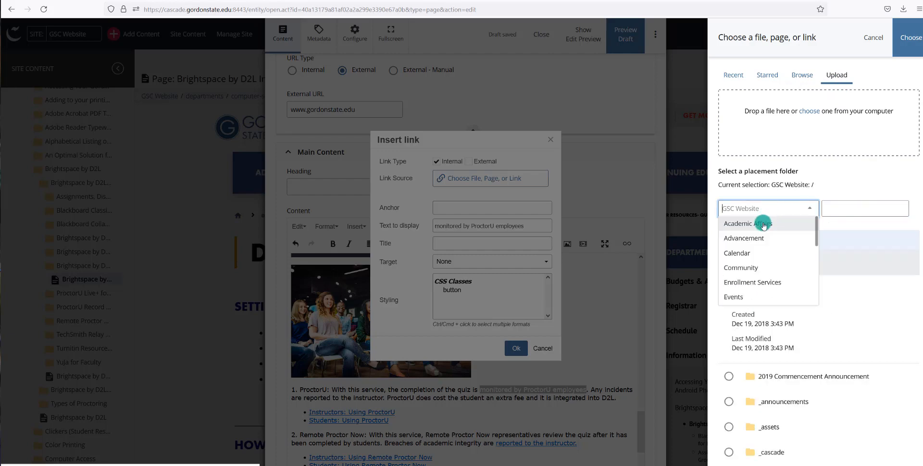
scroll(758, 246, "down", 2)
scroll(757, 247, "down", 1)
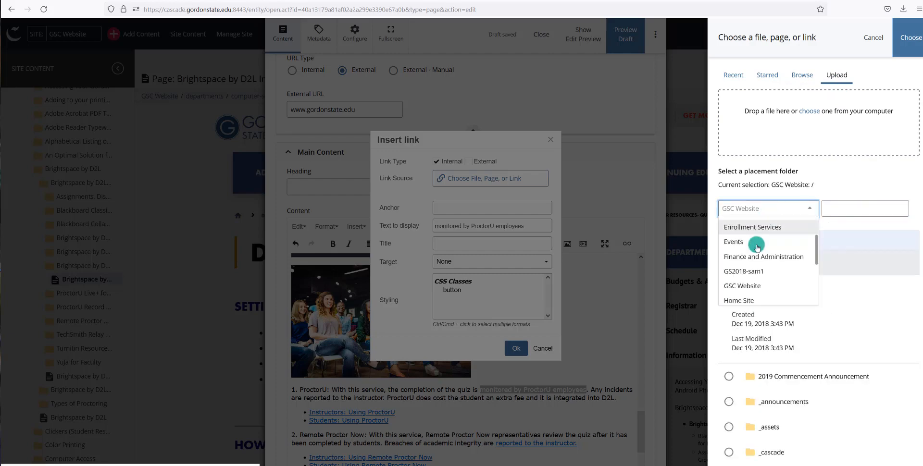
scroll(757, 247, "up", 4)
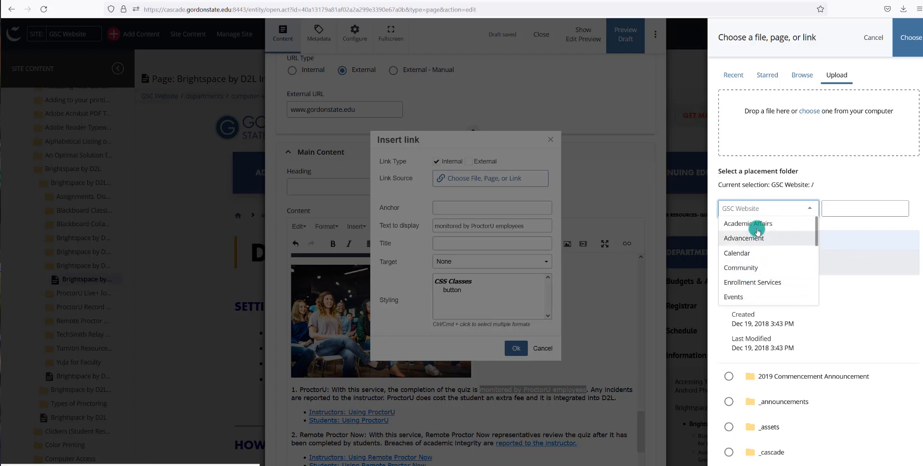
left_click(754, 224)
scroll(841, 240, "down", 3)
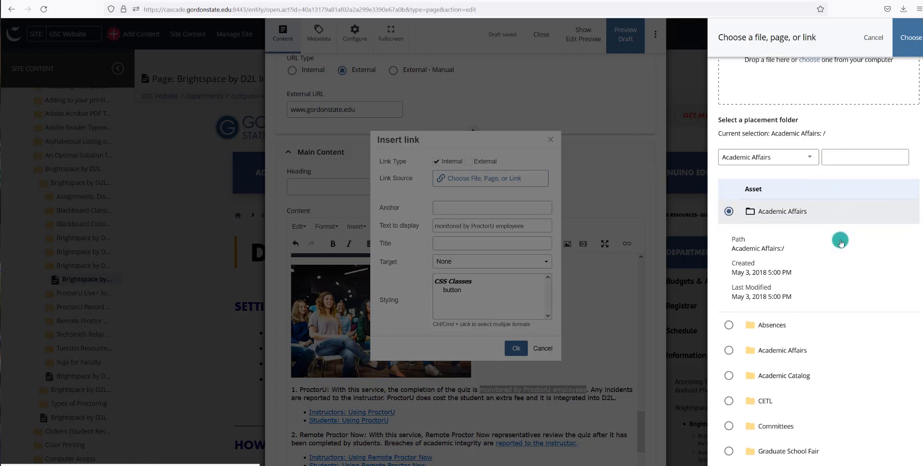
left_click(729, 299)
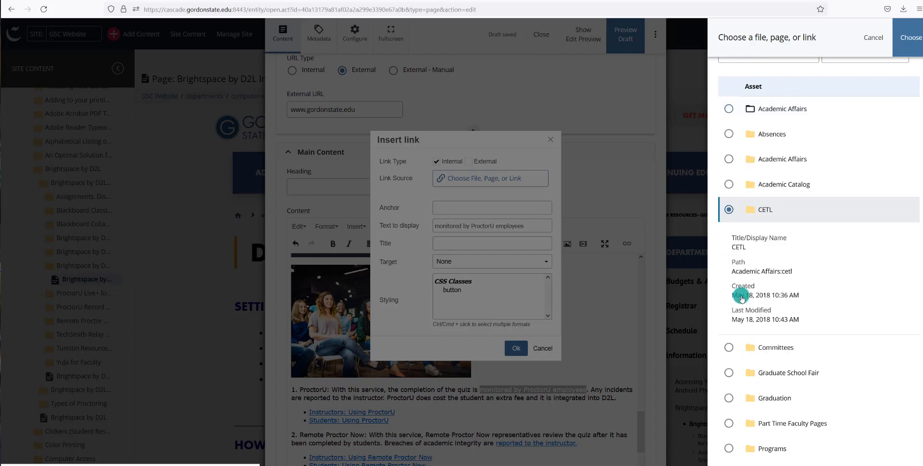
scroll(815, 246, "up", 4)
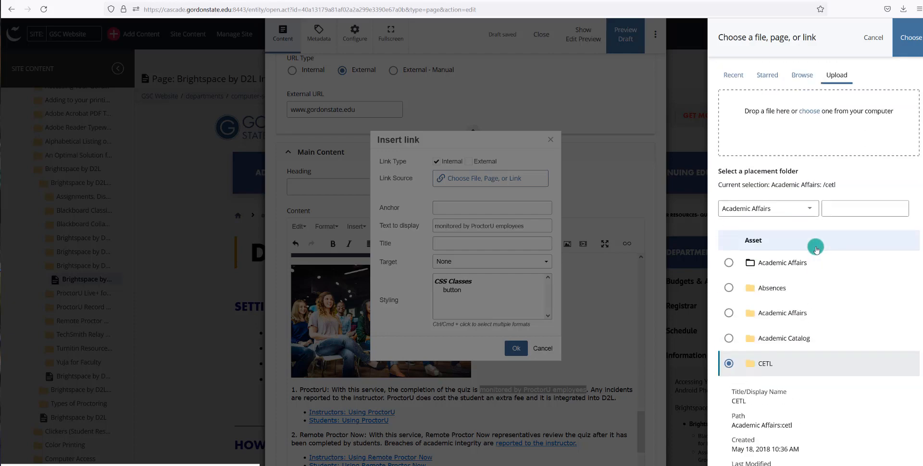
- Upload Installing Lanschool.docx from the computer as the link source and insert the link on the ProctorU text
left_click(807, 113)
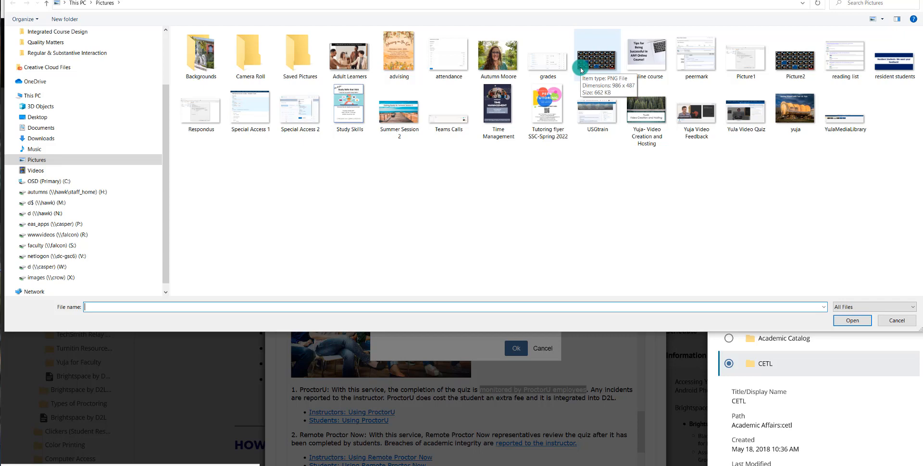
key("Escape")
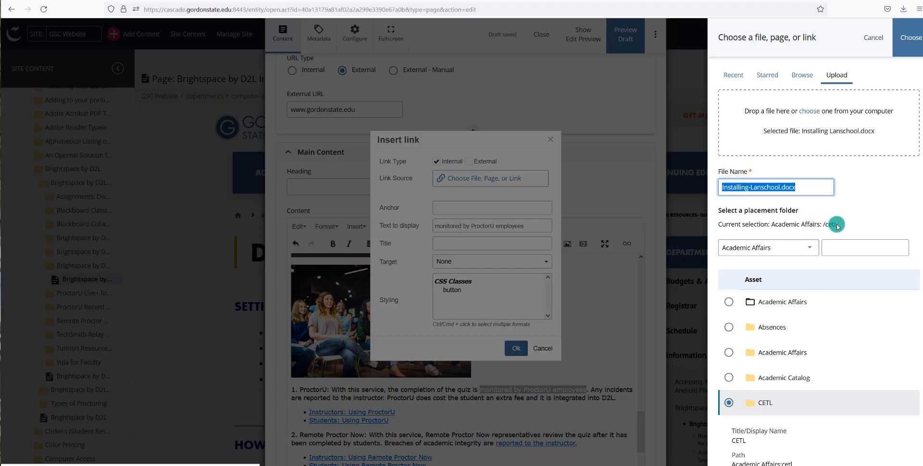
scroll(779, 224, "down", 3)
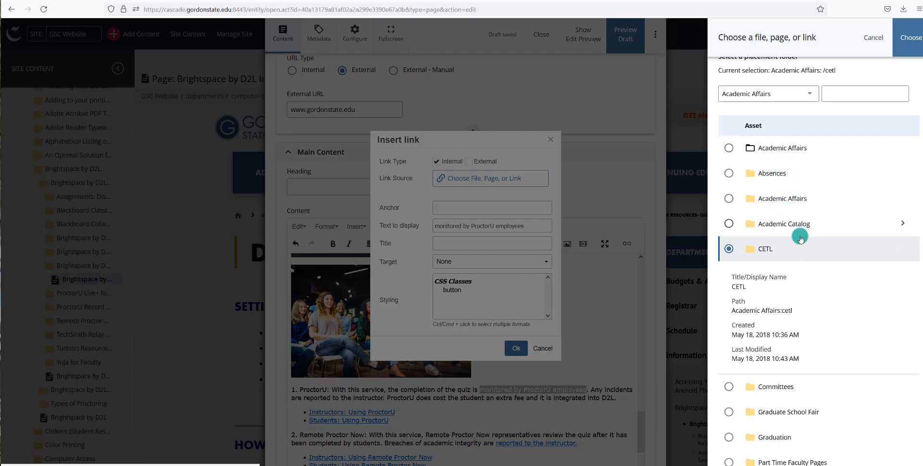
scroll(801, 236, "up", 3)
left_click(919, 35)
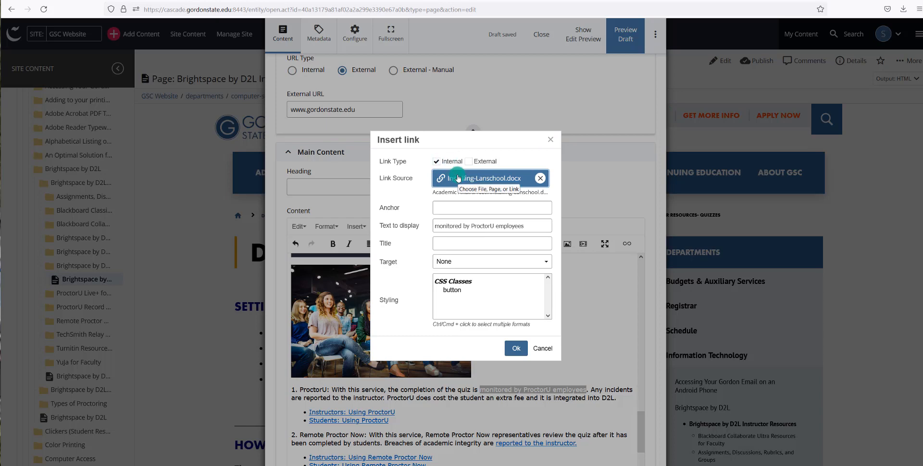
left_click(518, 350)
left_click(483, 398)
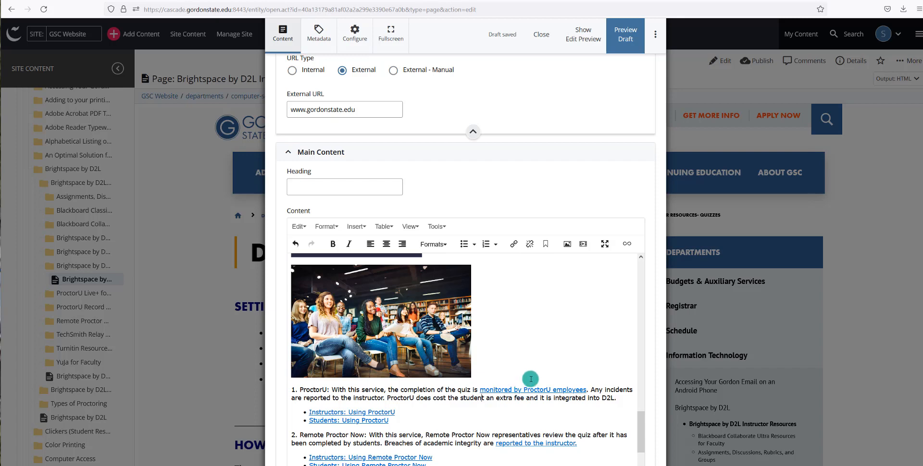
- Preview the draft and review the header callout, headings, images and links down the page
left_click(616, 46)
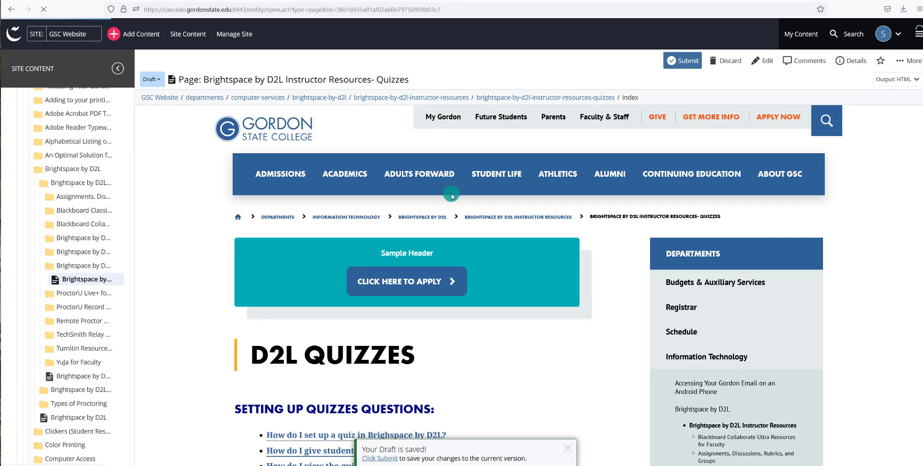
scroll(453, 196, "down", 2)
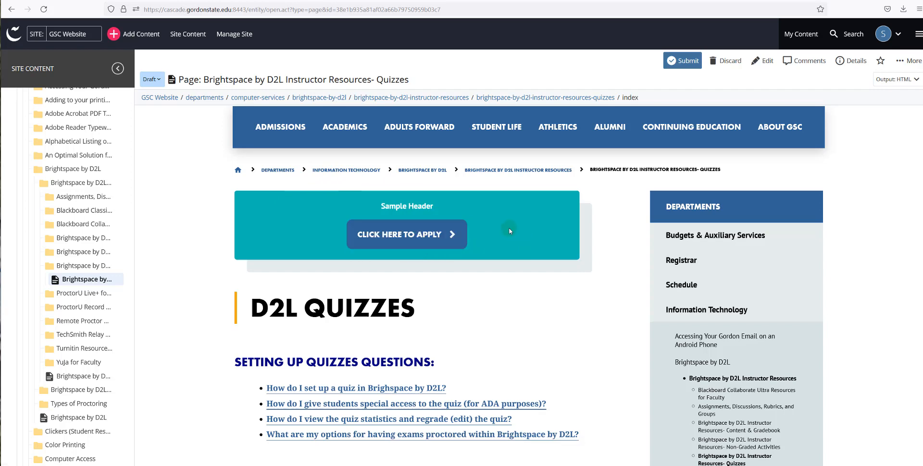
scroll(510, 230, "down", 3)
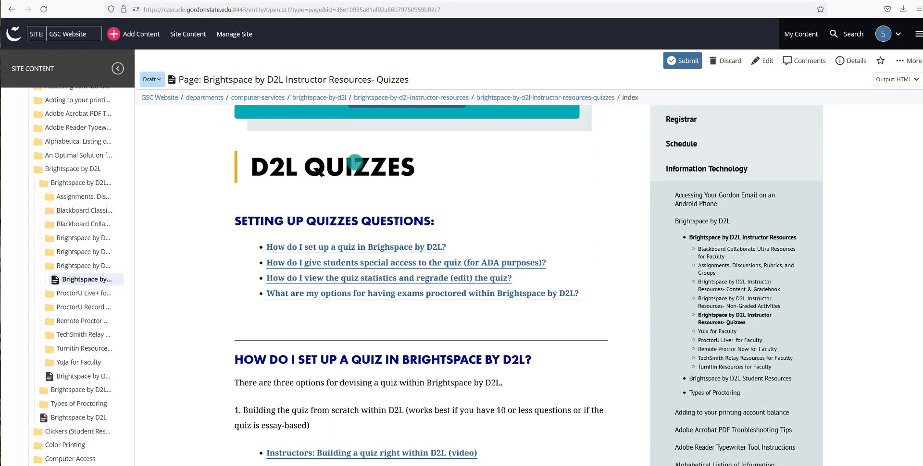
scroll(519, 197, "down", 8)
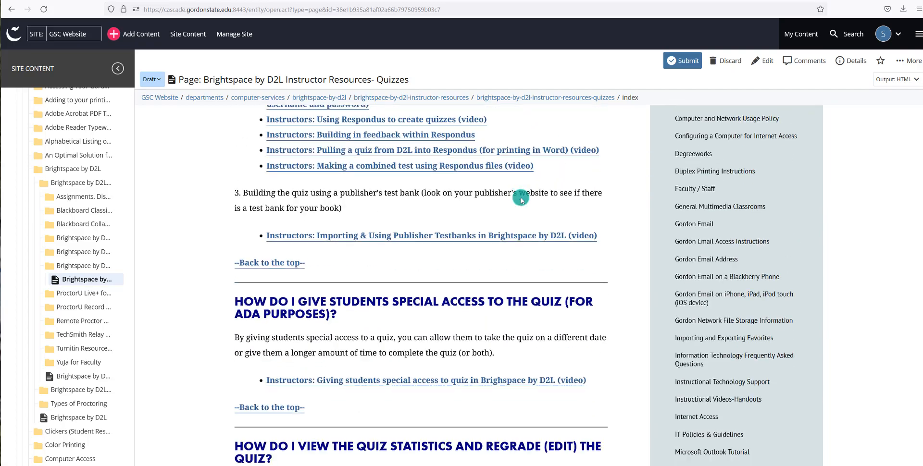
scroll(521, 199, "down", 12)
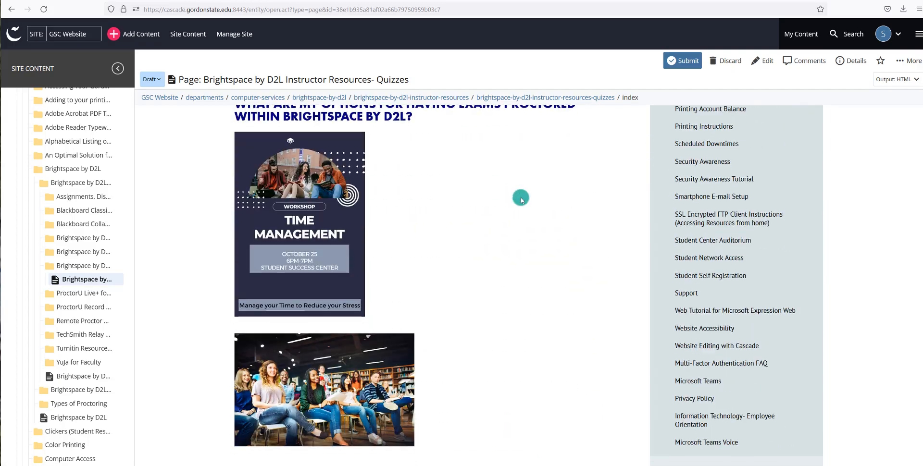
scroll(522, 199, "down", 4)
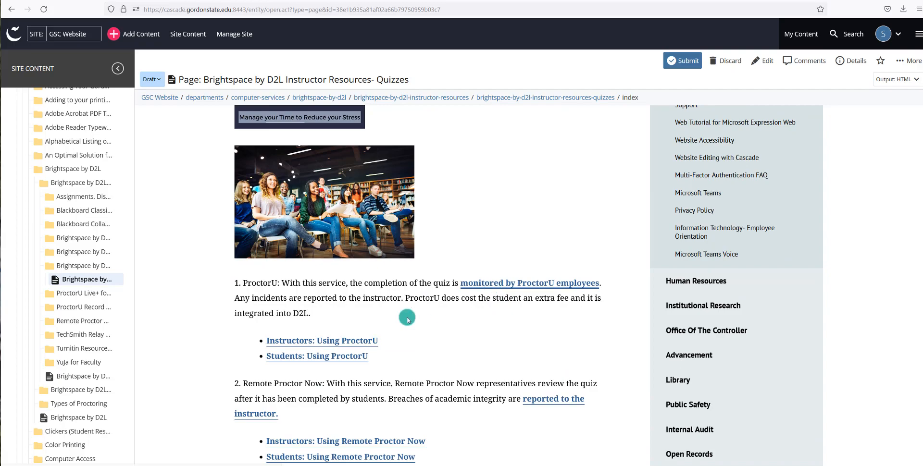
scroll(427, 240, "down", 2)
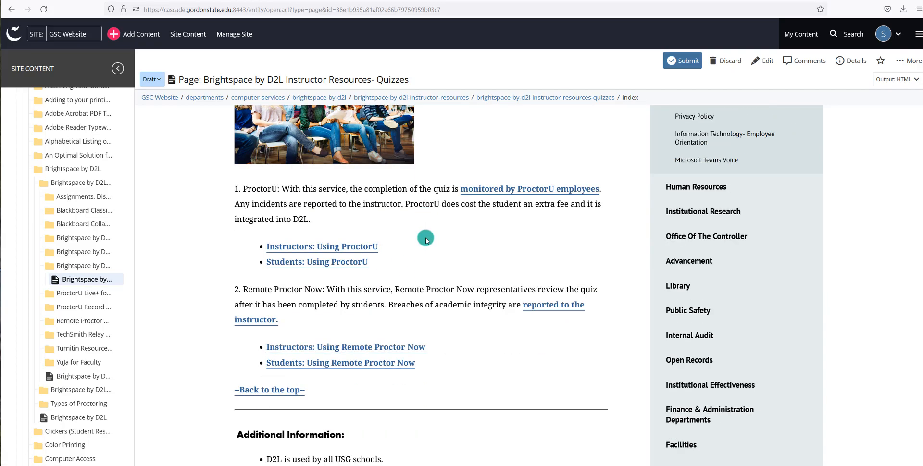
scroll(426, 239, "up", 20)
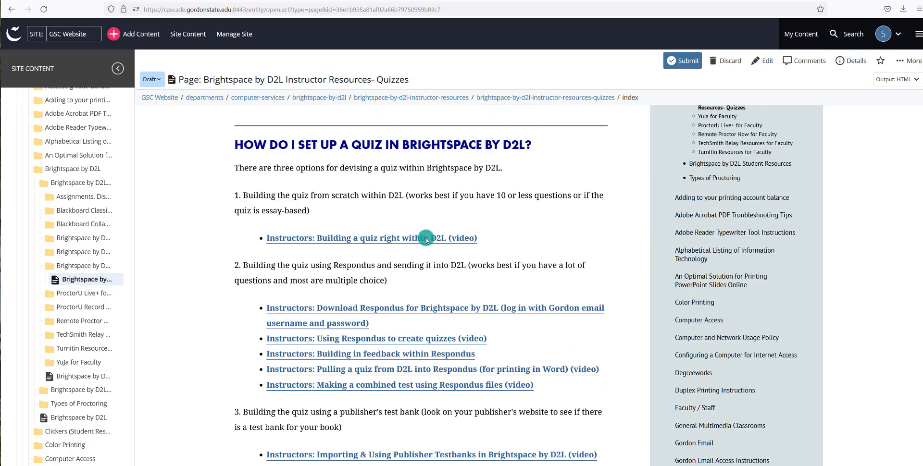
scroll(427, 238, "up", 2)
- Submit the Quizzes page draft through the guided content check, ignoring the listed misspellings
left_click(683, 61)
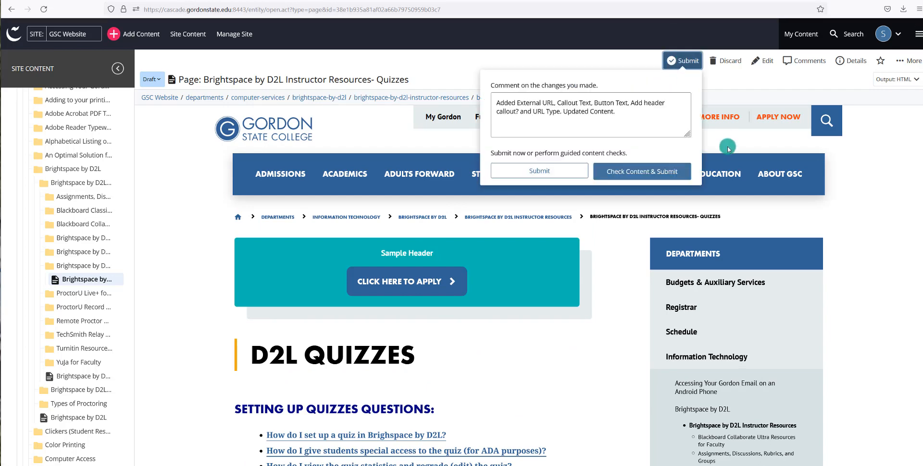
left_click(662, 179)
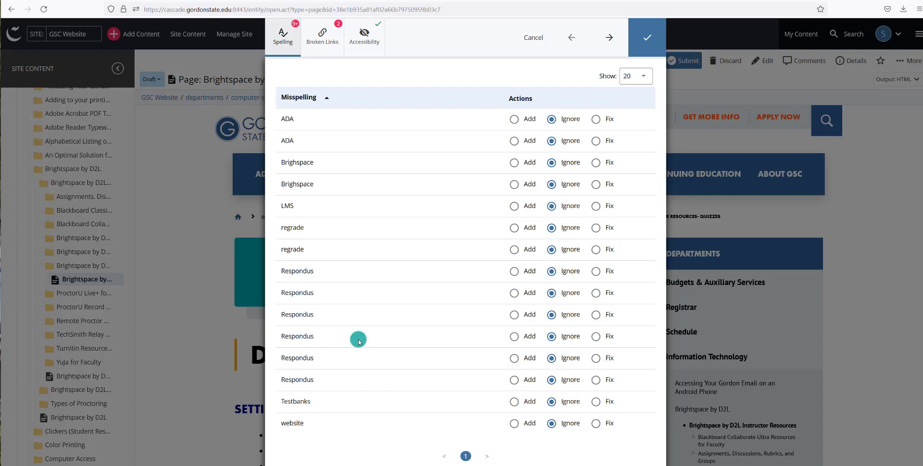
left_click(647, 36)
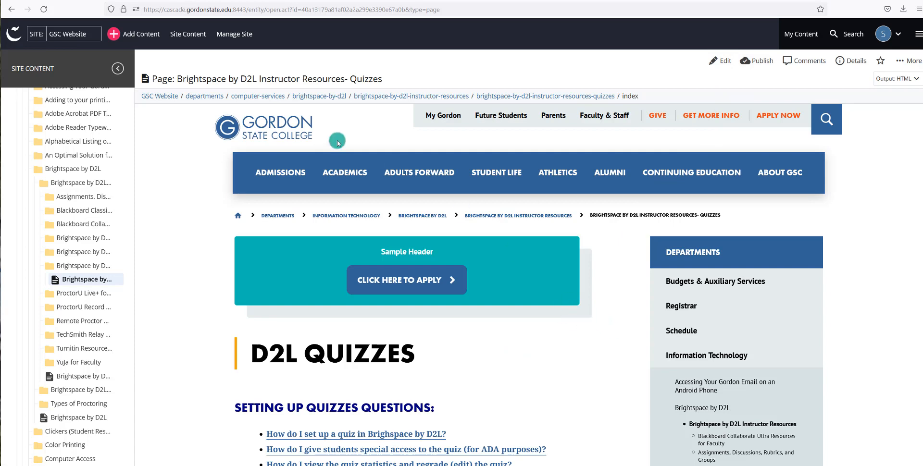
- Start a new Folder with Standard Page and set its placement folder to Information Technology
left_click(141, 37)
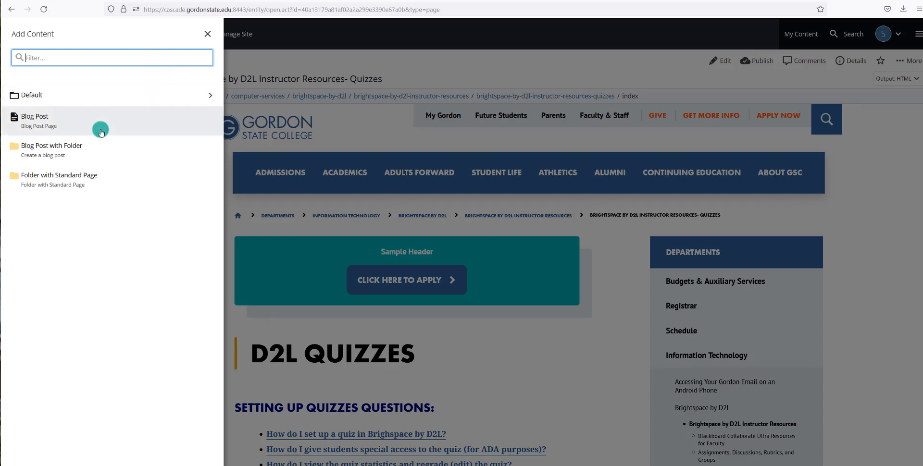
left_click(74, 178)
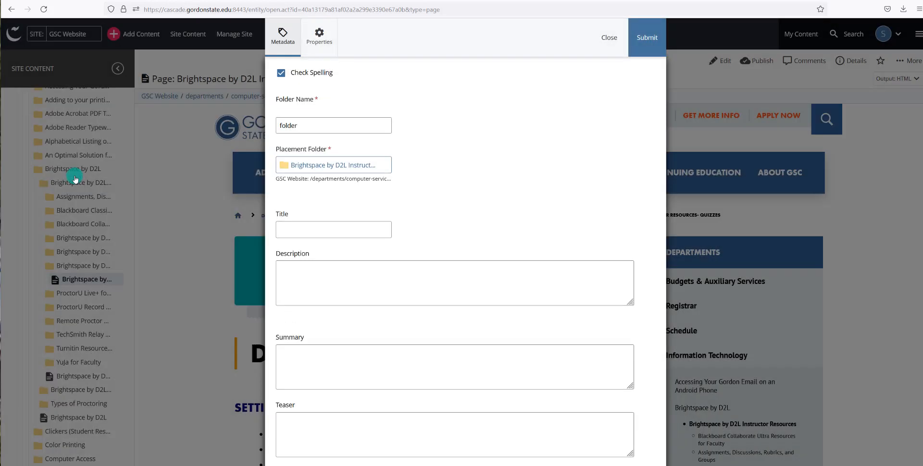
left_click(273, 167)
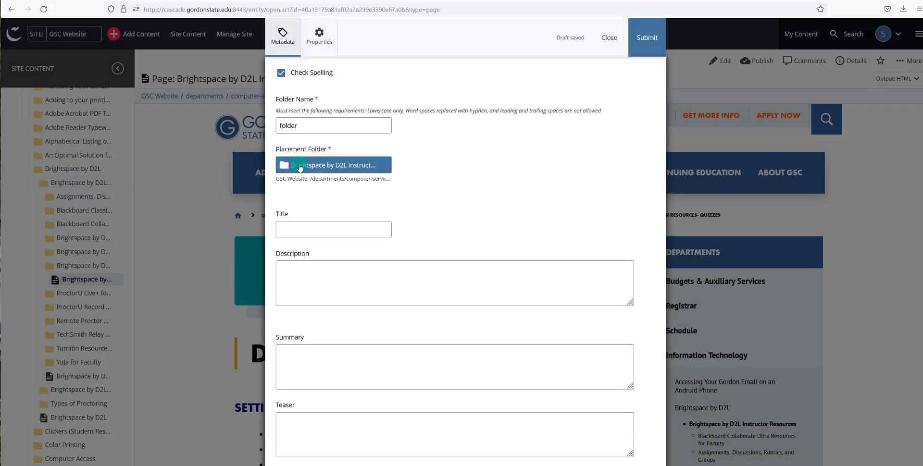
left_click(346, 166)
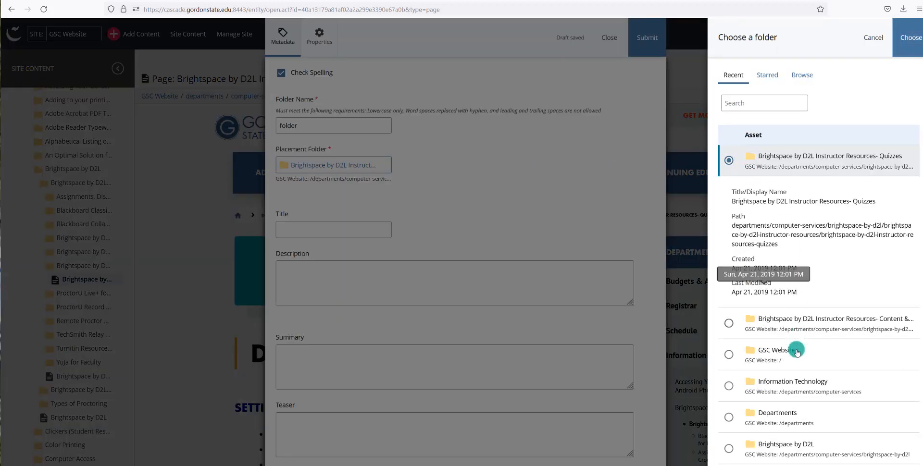
scroll(794, 346, "down", 2)
scroll(795, 340, "down", 2)
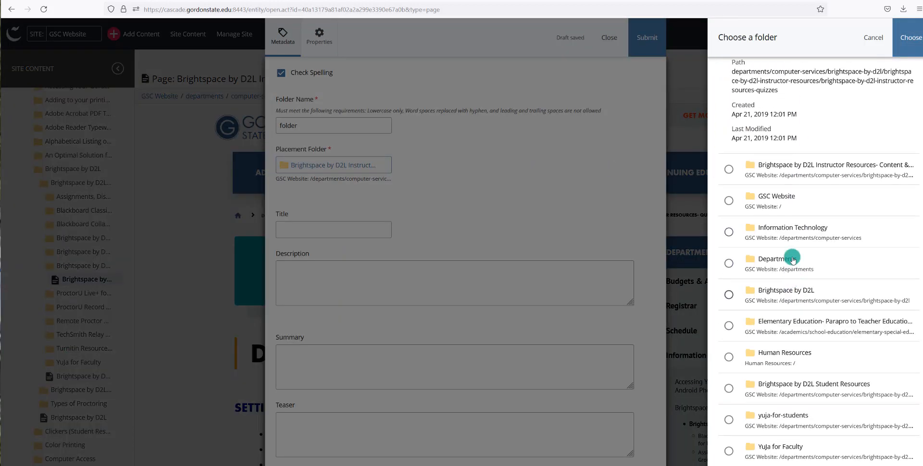
left_click(792, 231)
left_click(910, 36)
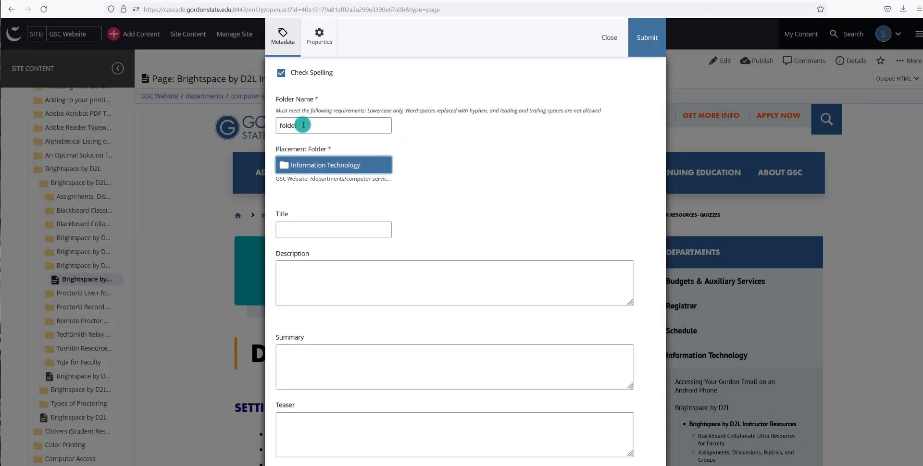
- Enter Teams in D2L as the folder name and accept the suggested compliant name teams-in-d2l
left_click_drag(299, 124, 242, 125)
type("Trea")
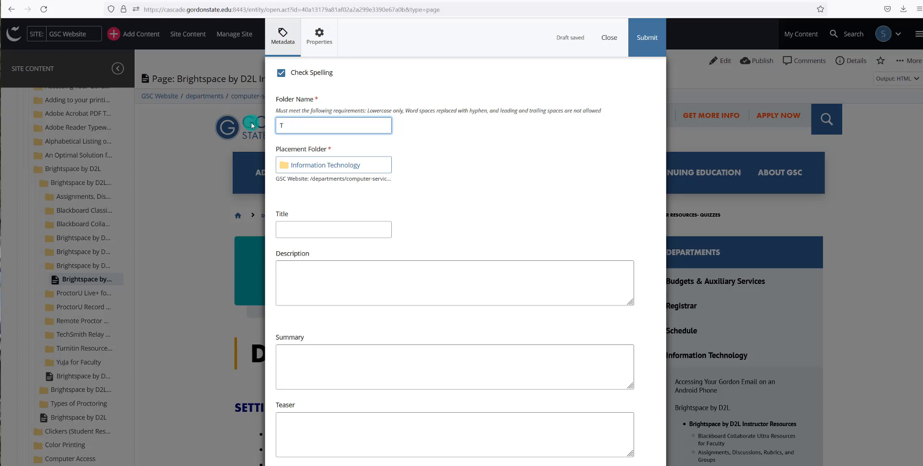
key("BackSpace")
key("BackSpace")
key("BackSpace")
type("ea")
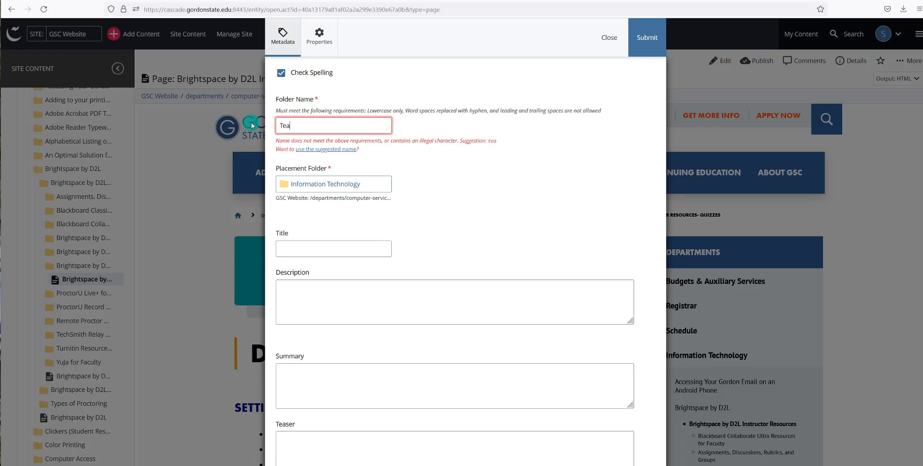
type("m in D2L")
key("BackSpace")
key("BackSpace")
key("BackSpace")
key("BackSpace")
key("BackSpace")
key("BackSpace")
key("BackSpace")
type("S")
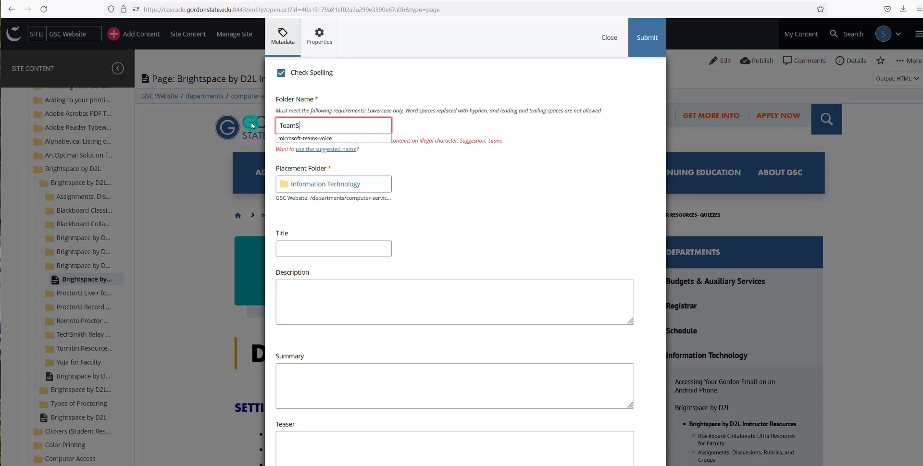
key("BackSpace")
type("s in D2L")
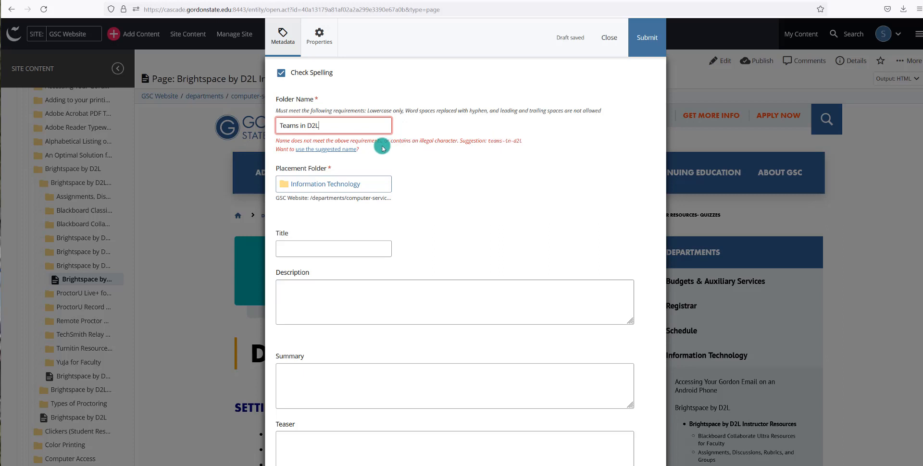
left_click(328, 151)
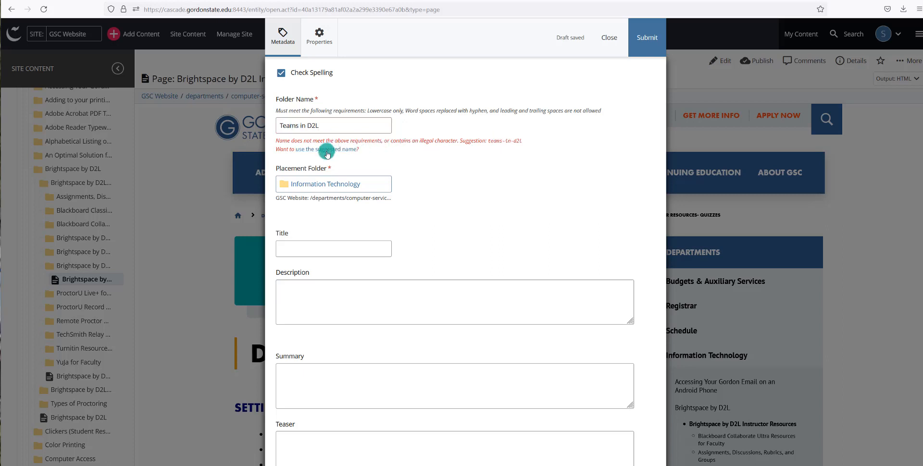
left_click(327, 150)
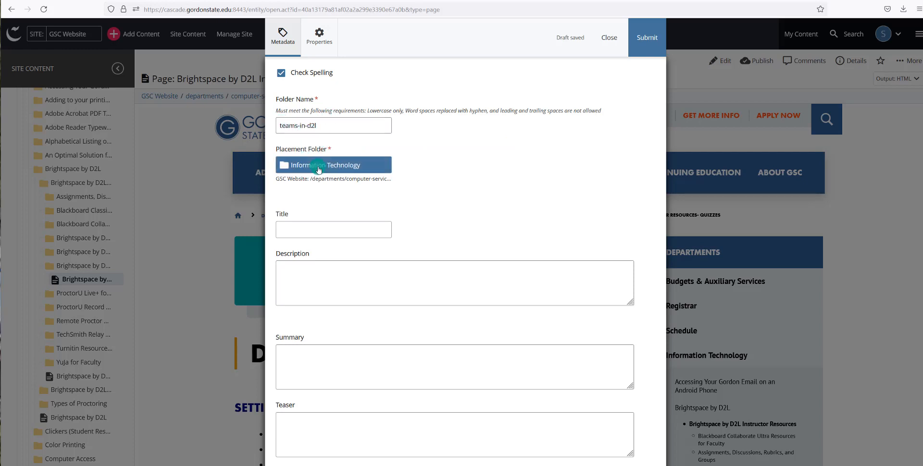
- Title the new folder Teams in D2L and submit it through the spelling check
left_click(319, 229)
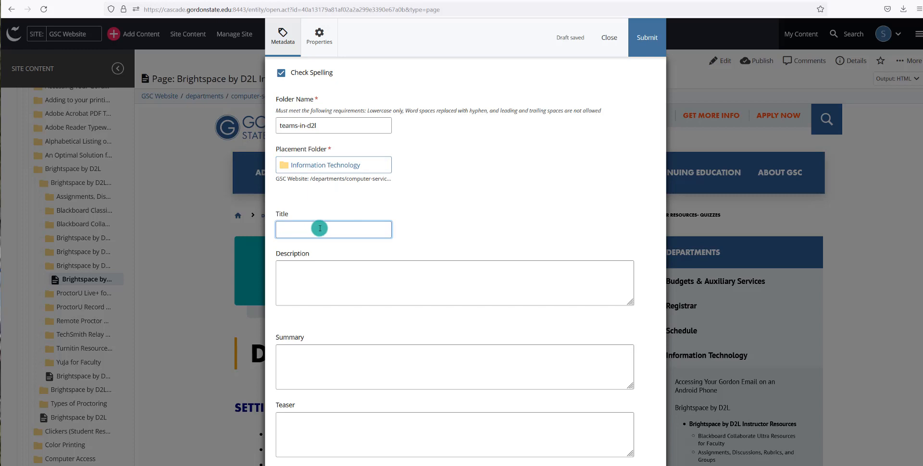
type("Teams in D2L")
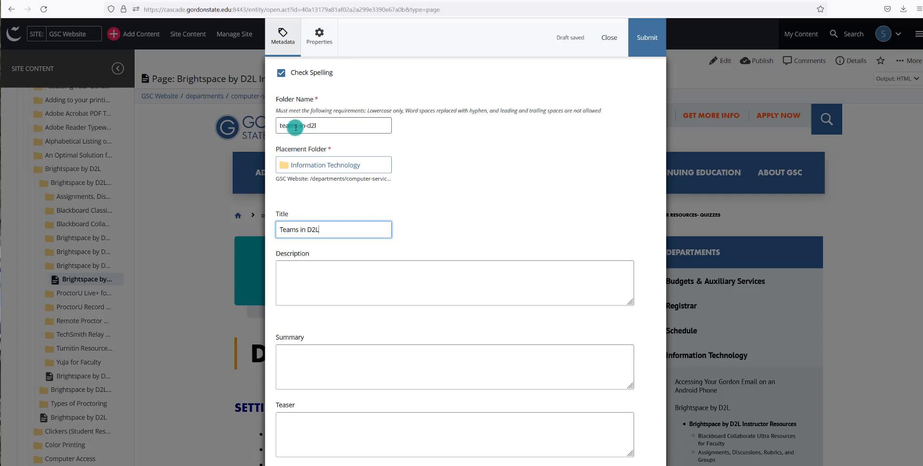
scroll(391, 189, "down", 3)
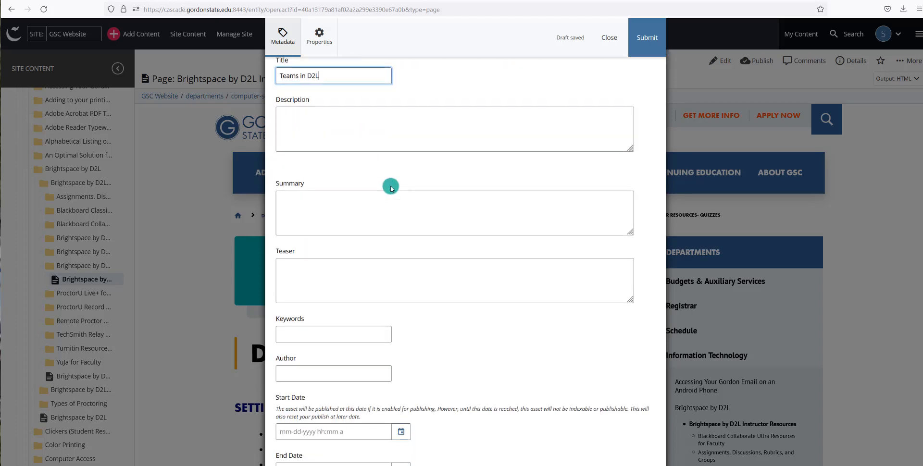
scroll(390, 183, "down", 3)
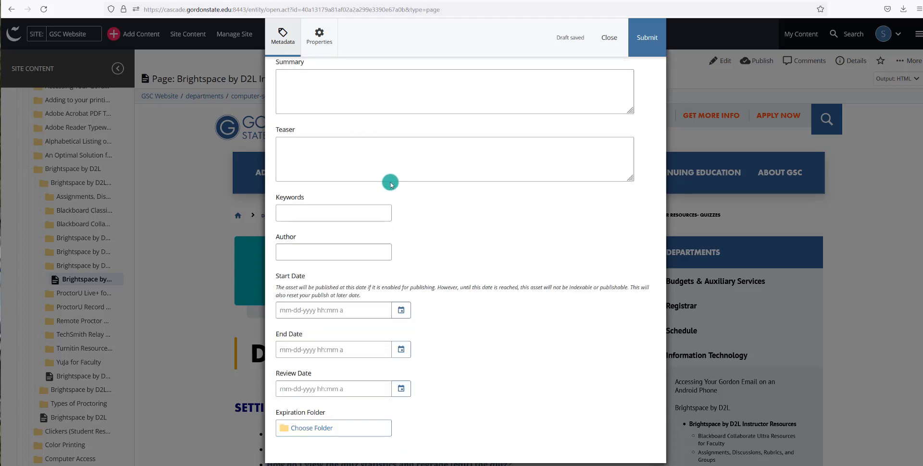
scroll(391, 184, "up", 6)
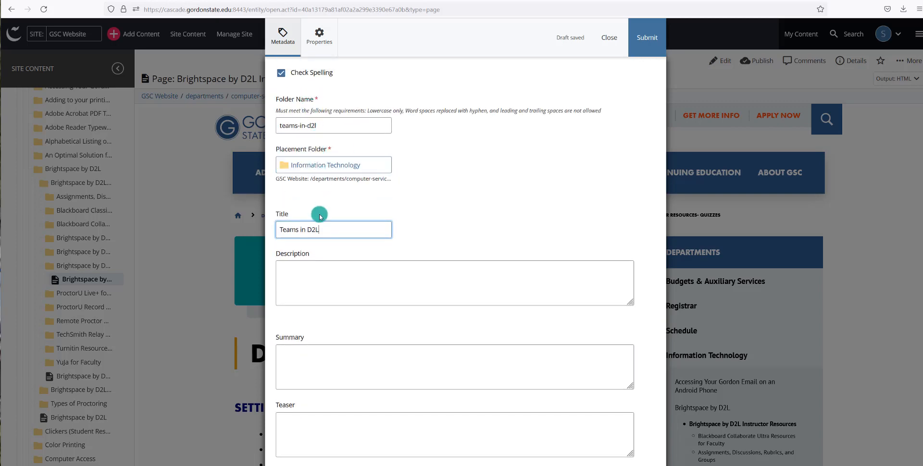
left_click(650, 40)
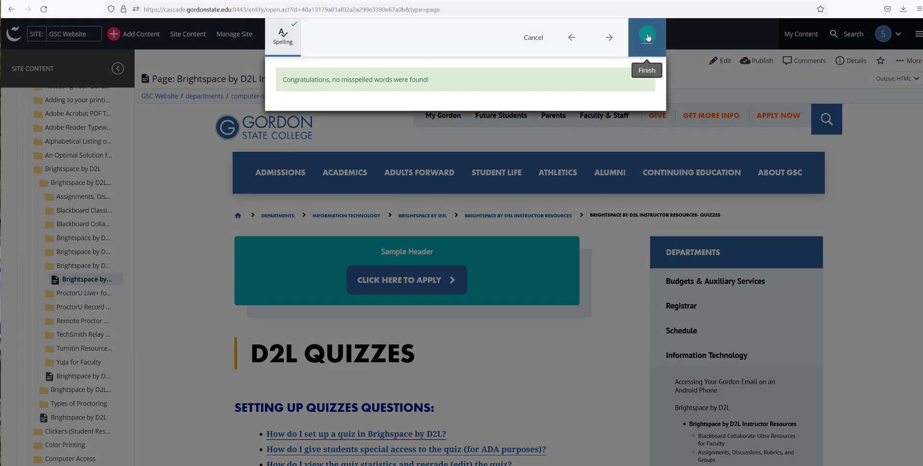
left_click(648, 37)
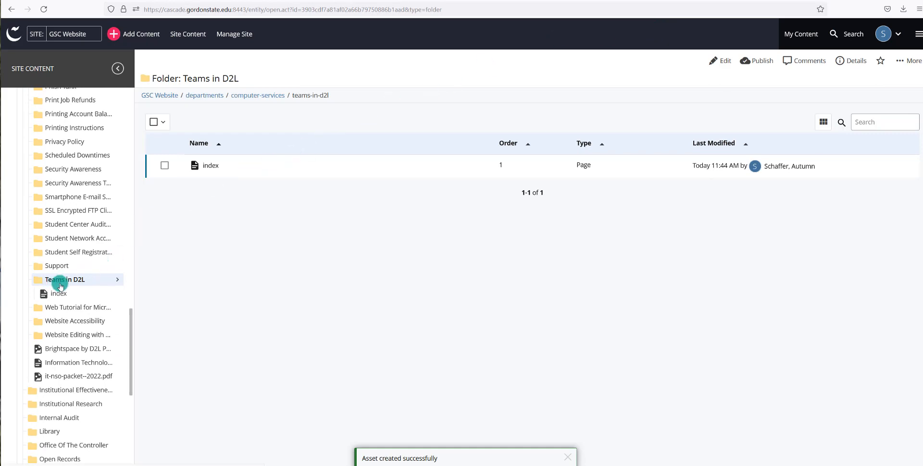
- Open the index page inside the Teams in D2L folder for editing
scroll(60, 286, "up", 15)
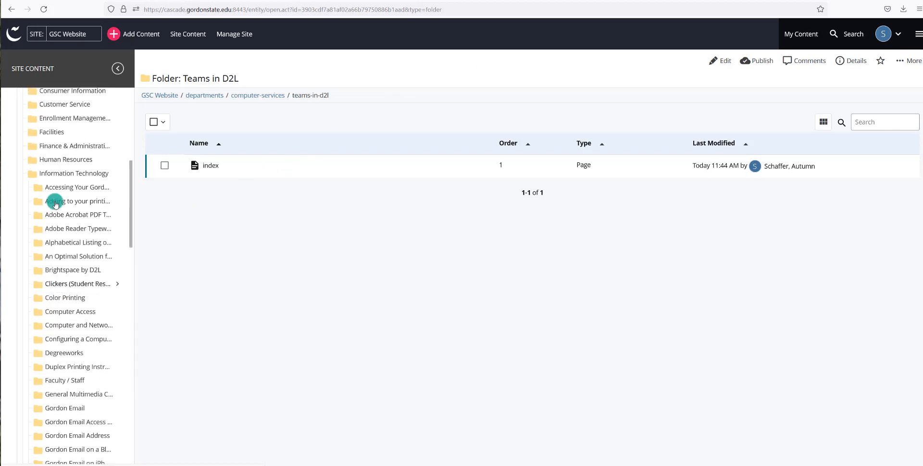
scroll(63, 265, "down", 5)
scroll(63, 265, "down", 8)
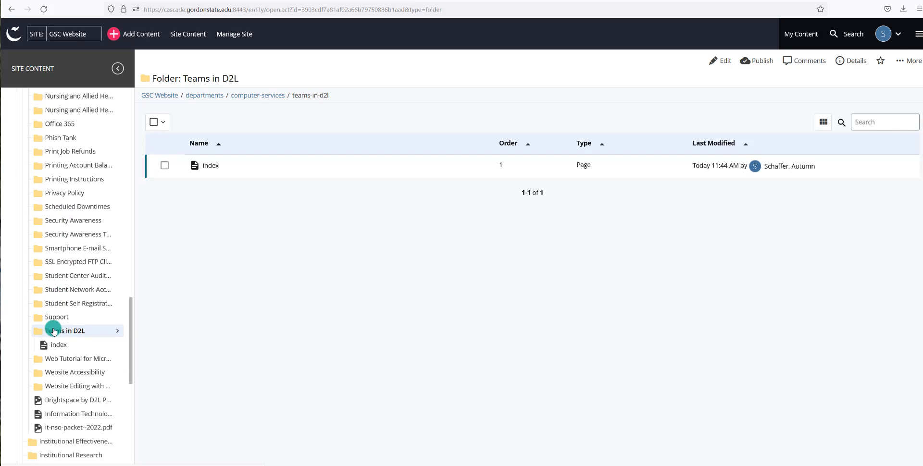
left_click(57, 346)
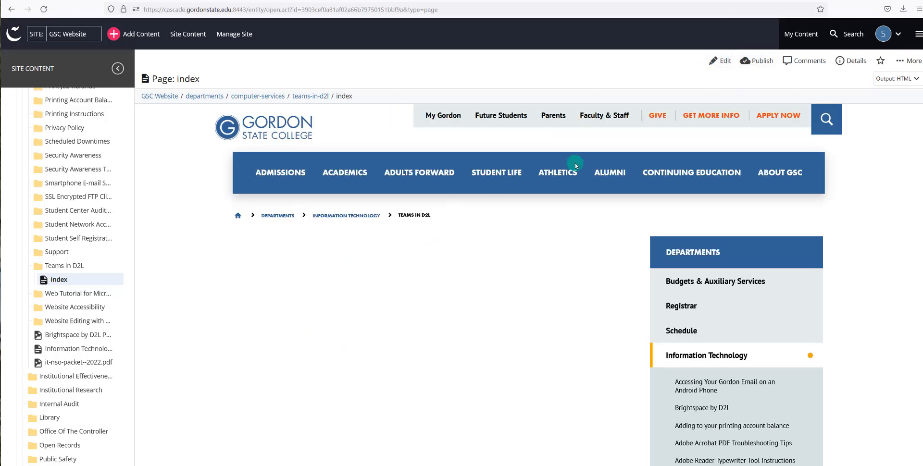
left_click(722, 62)
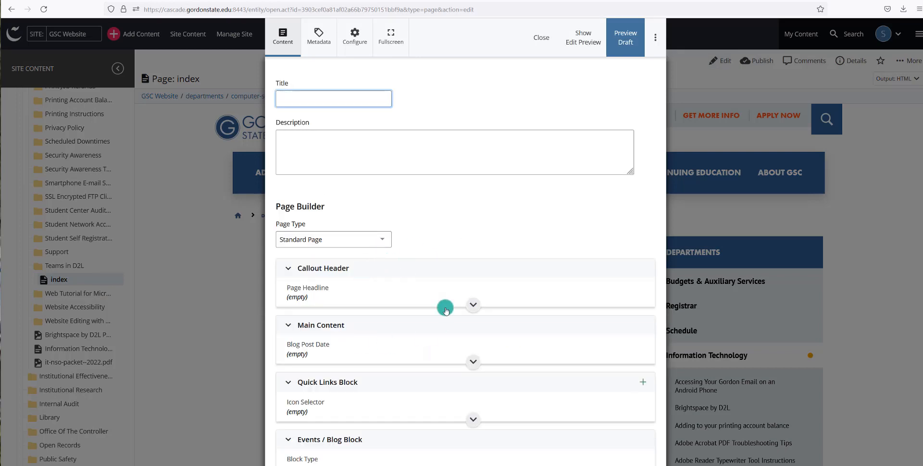
- Set the page headline in the Callout Header section to Teams in D2L
scroll(414, 233, "down", 1)
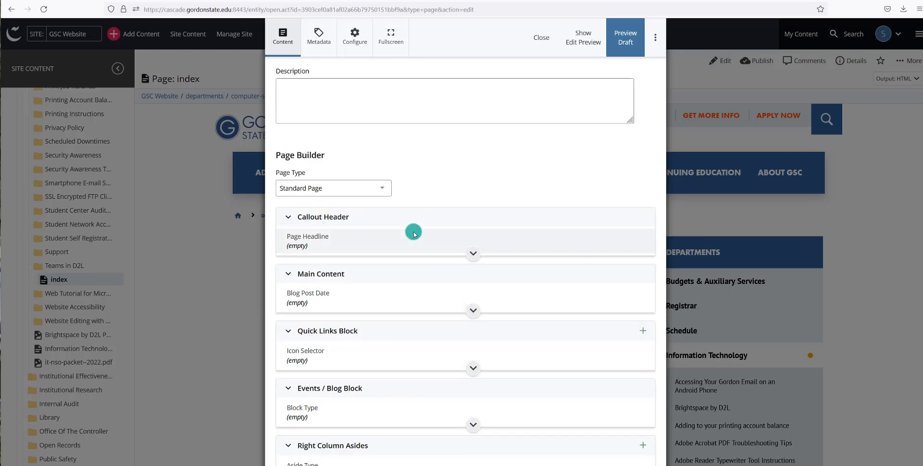
left_click(474, 254)
left_click(355, 249)
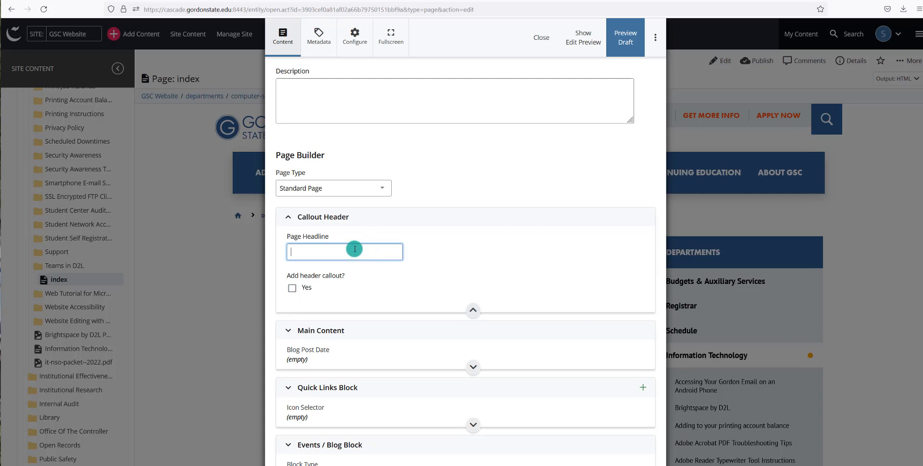
type("Teams")
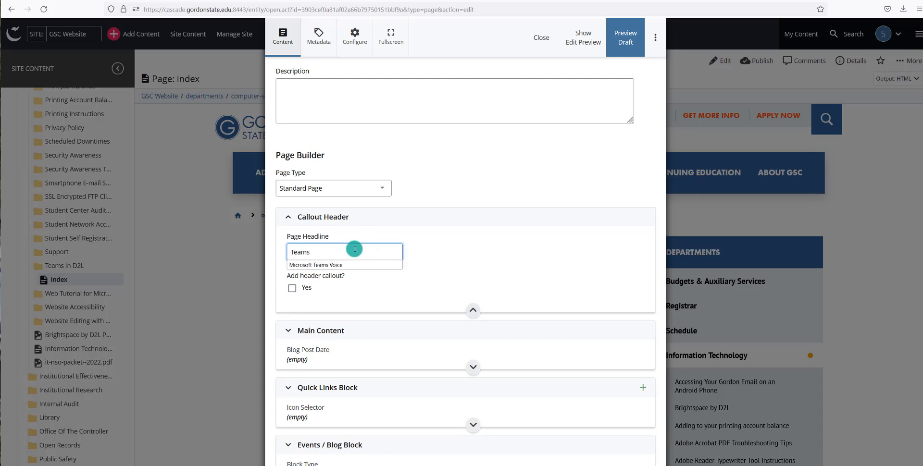
type(" in D2L")
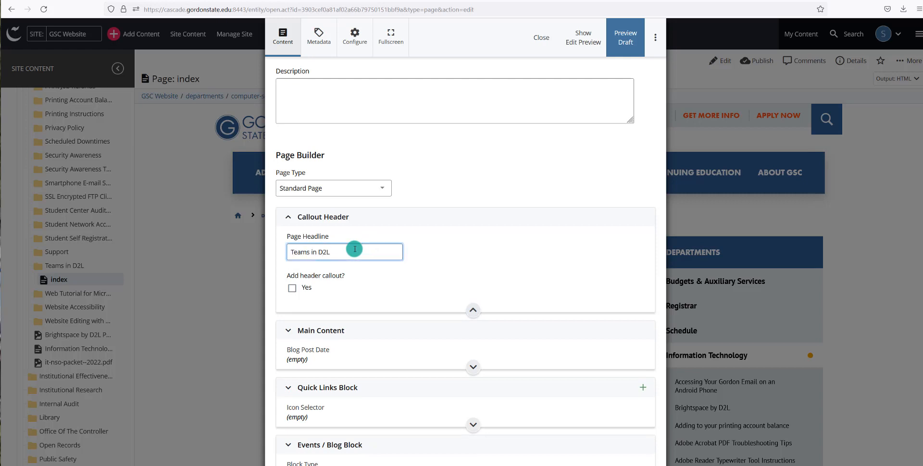
- Enter two paragraphs of placeholder text, each reading fdsafdsa, in the Main Content section
left_click(473, 366)
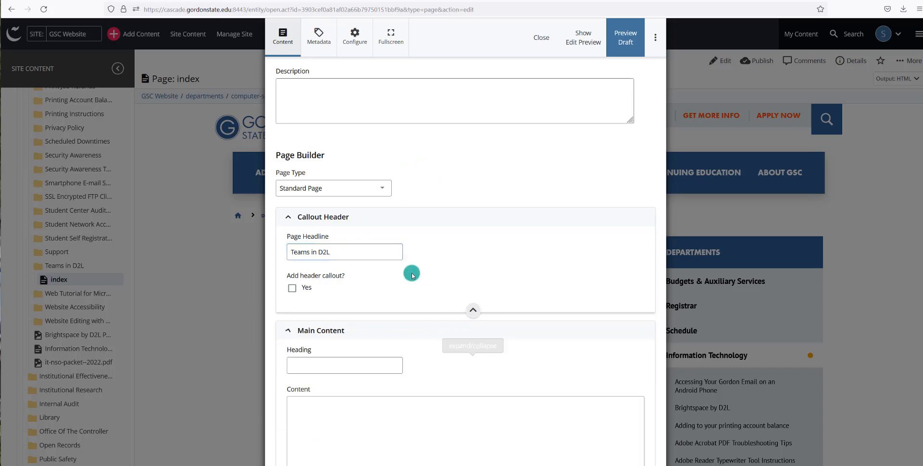
scroll(386, 310, "down", 3)
left_click(354, 298)
type("fd")
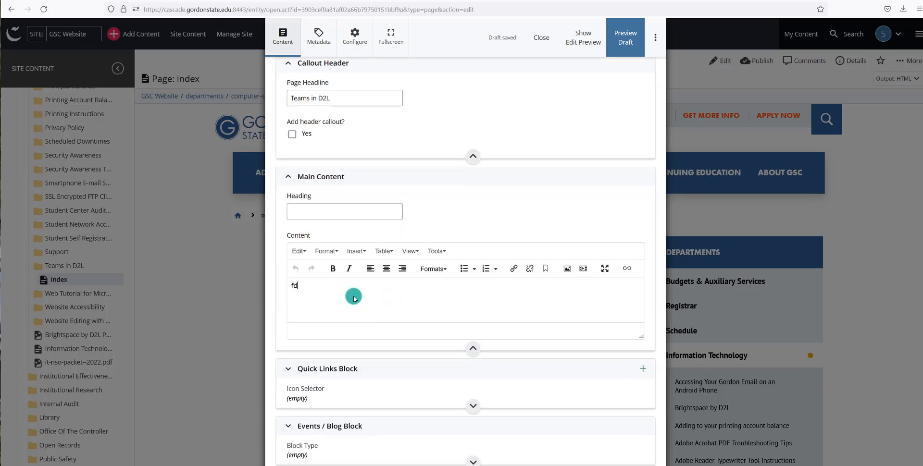
type("safdsa")
key("Return")
type("fdsafdsa")
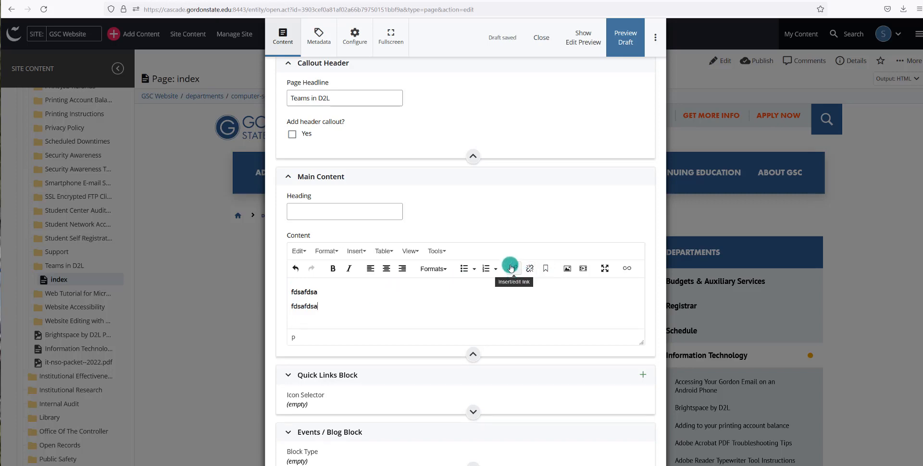
- Preview the index page draft and submit it through the content checks, ignoring both fdsafdsa misspellings
left_click(625, 33)
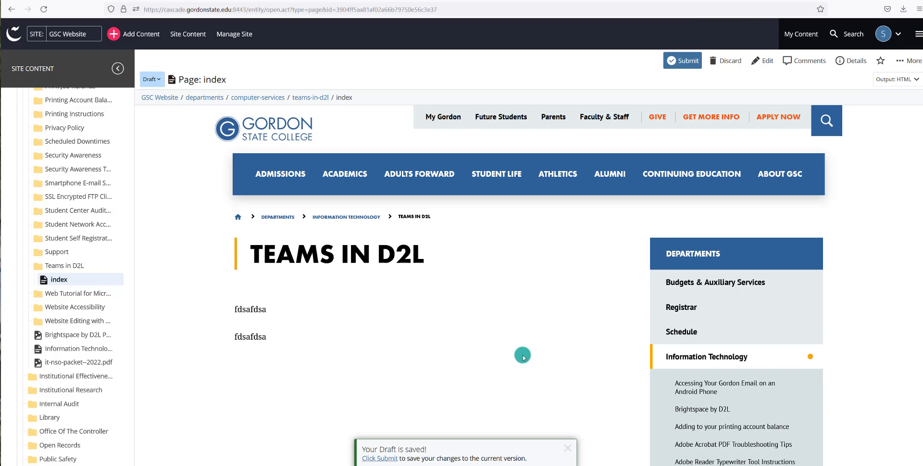
left_click(696, 60)
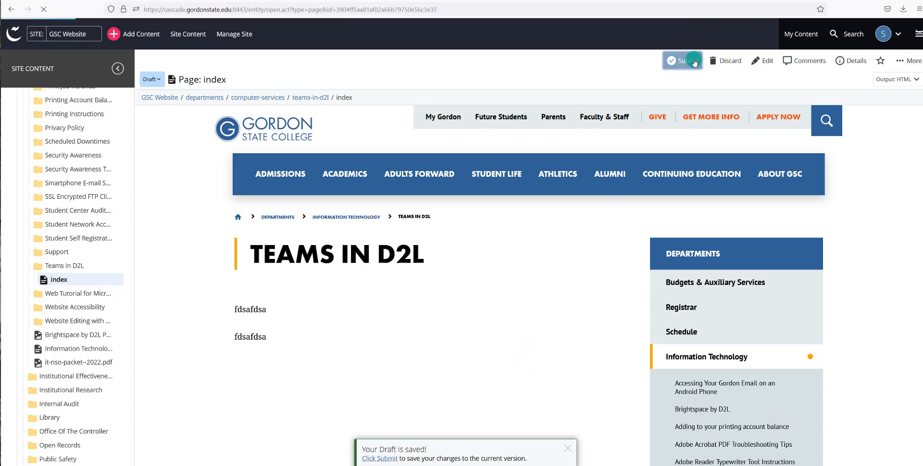
left_click(624, 172)
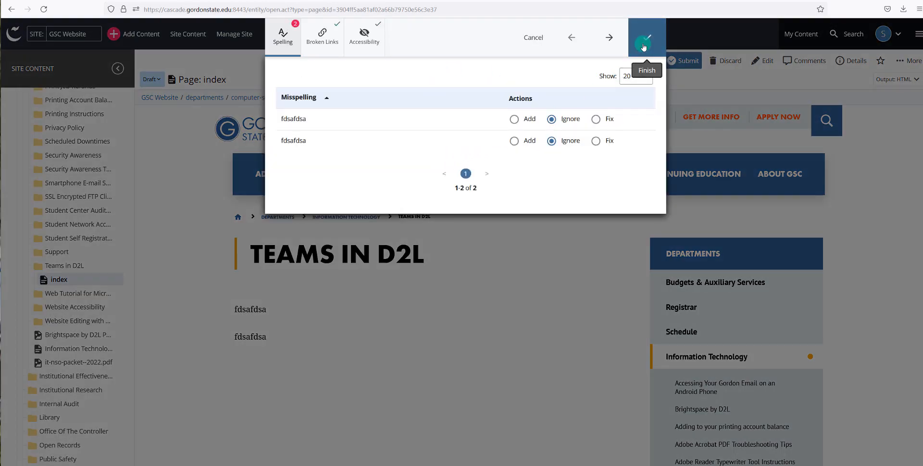
left_click(644, 47)
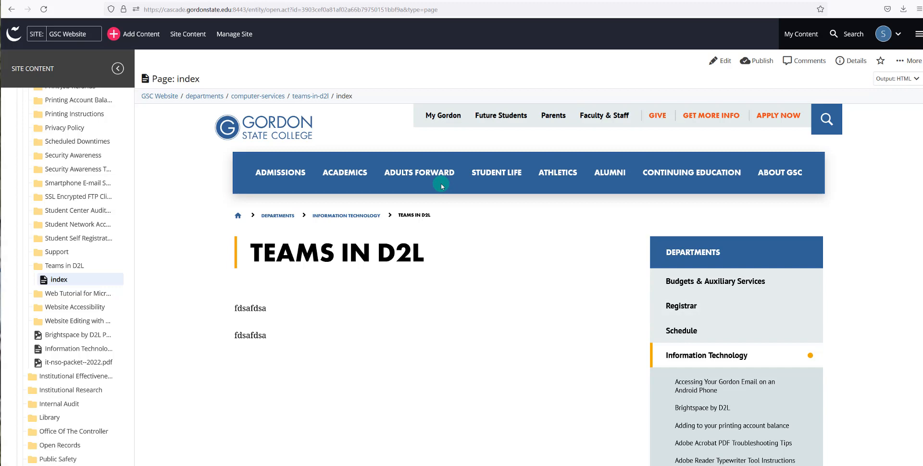
- Edit the index page's Quick Links Block with the Blackboard icon, heading Extra Resources and content "Here are some extra resources related to teams."
left_click(417, 177)
left_click(720, 60)
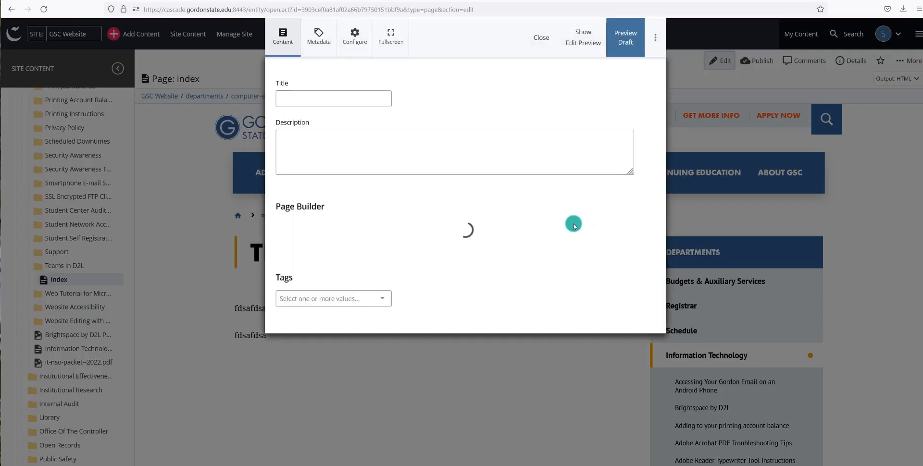
scroll(523, 227, "down", 1)
scroll(523, 227, "down", 1)
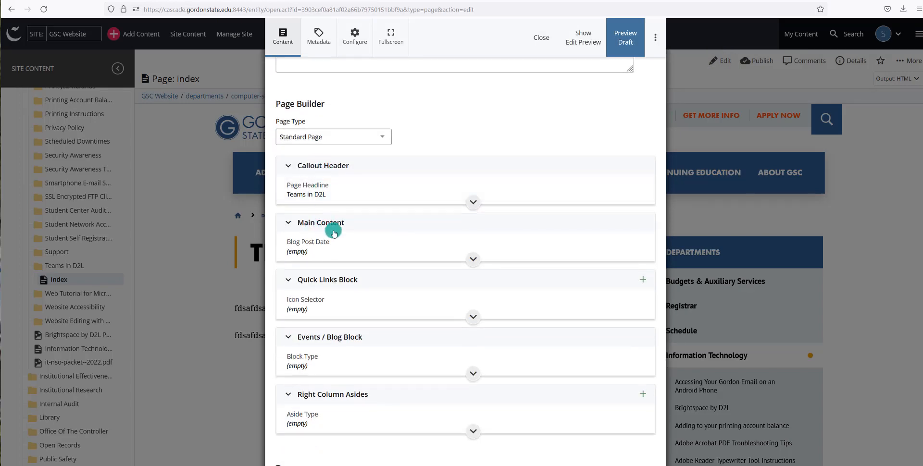
scroll(335, 233, "down", 1)
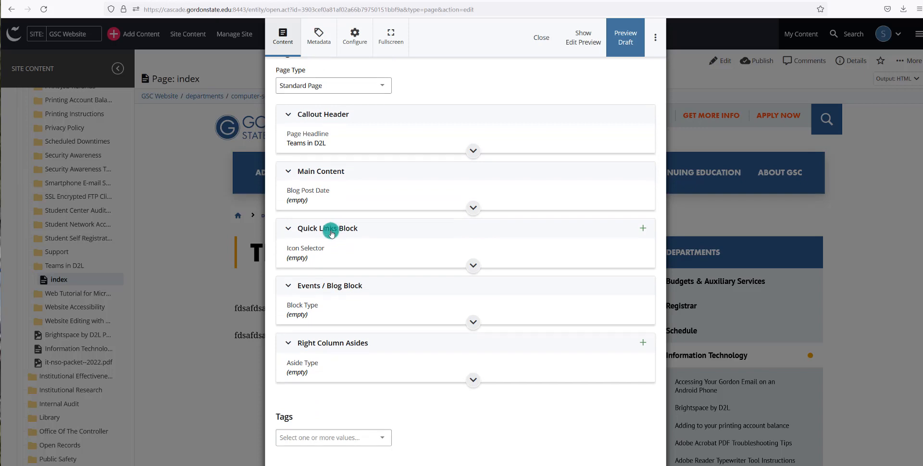
left_click(474, 273)
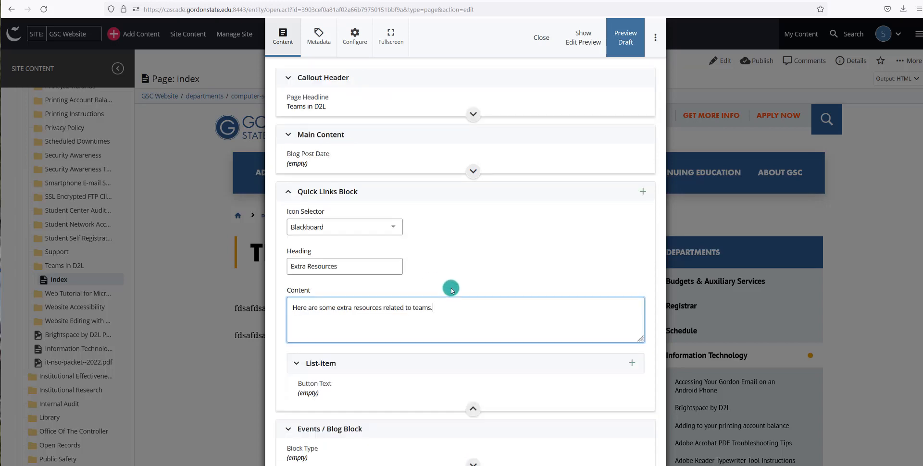
left_click(346, 228)
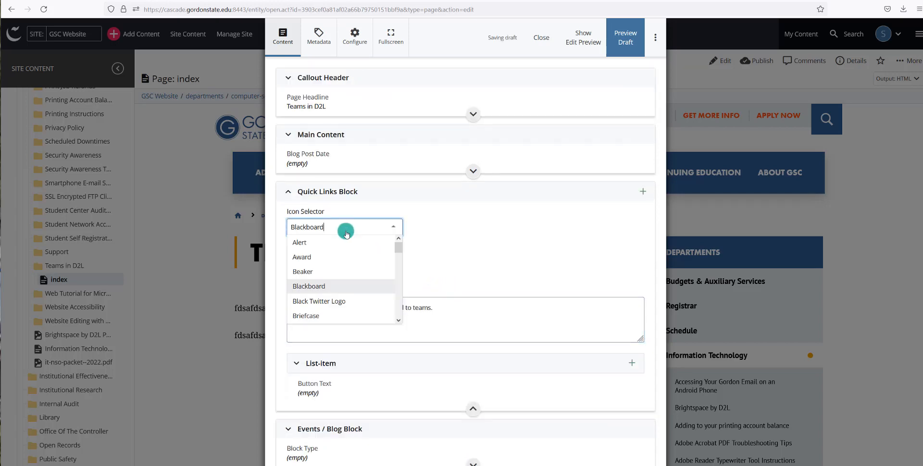
left_click(329, 287)
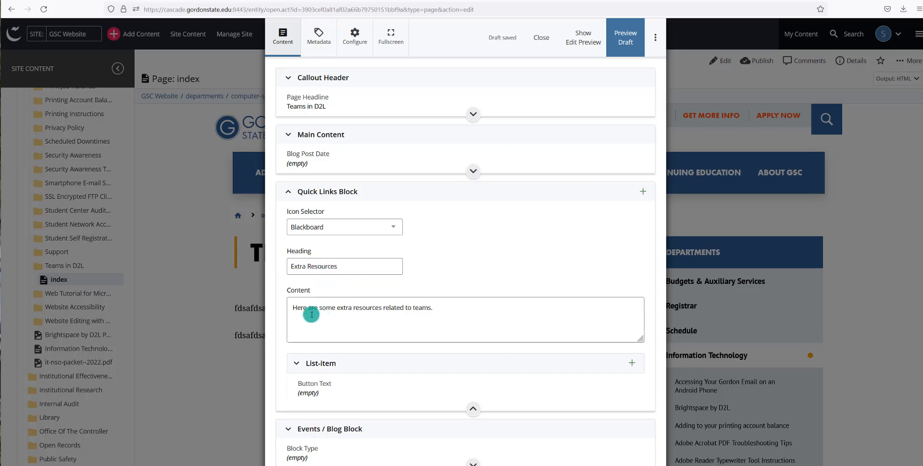
scroll(457, 283, "down", 2)
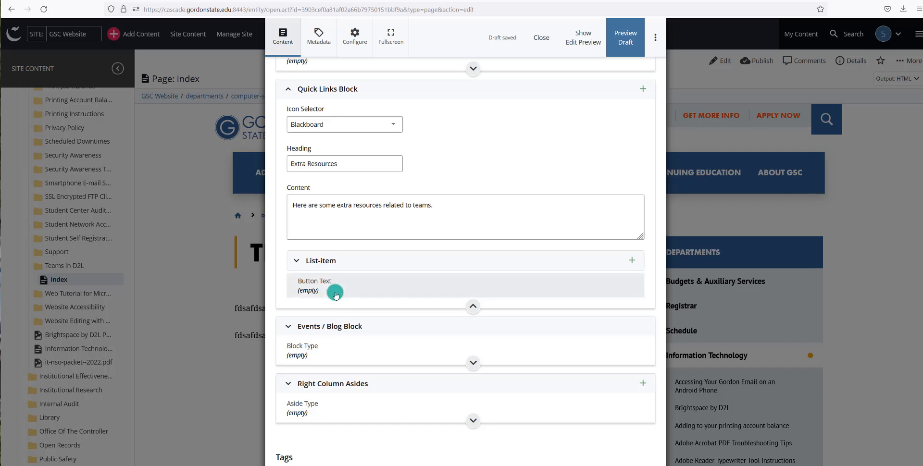
left_click(631, 262)
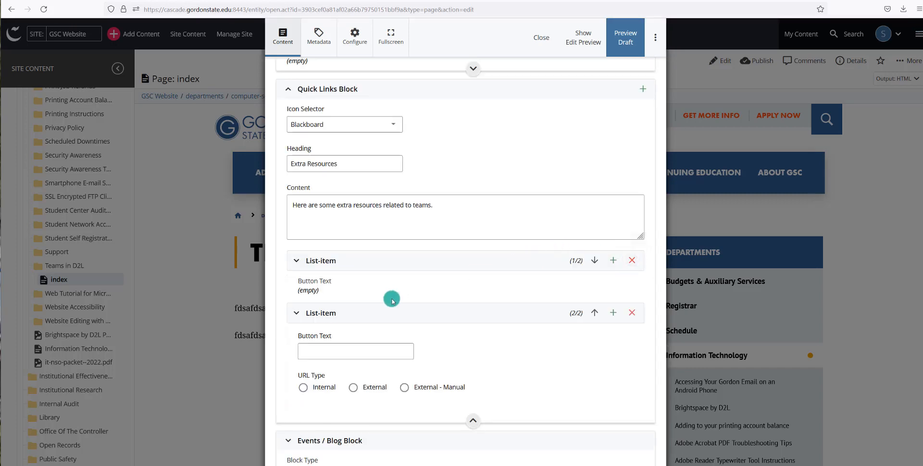
scroll(392, 301, "down", 1)
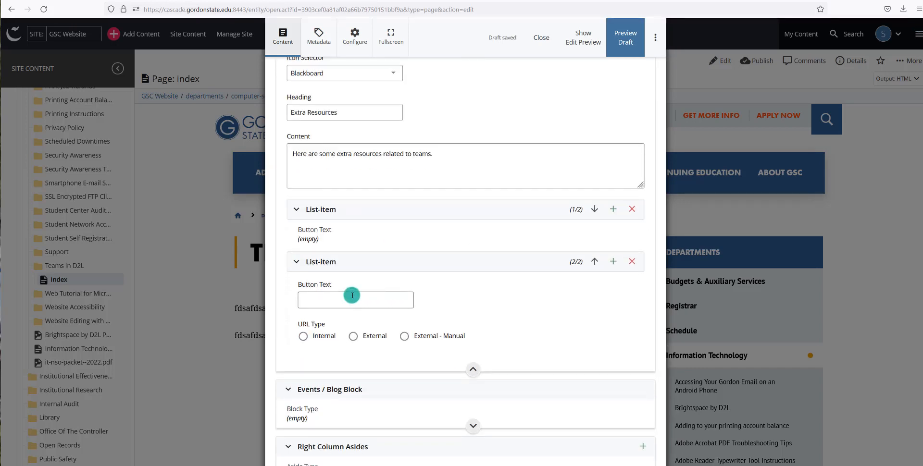
left_click(328, 238)
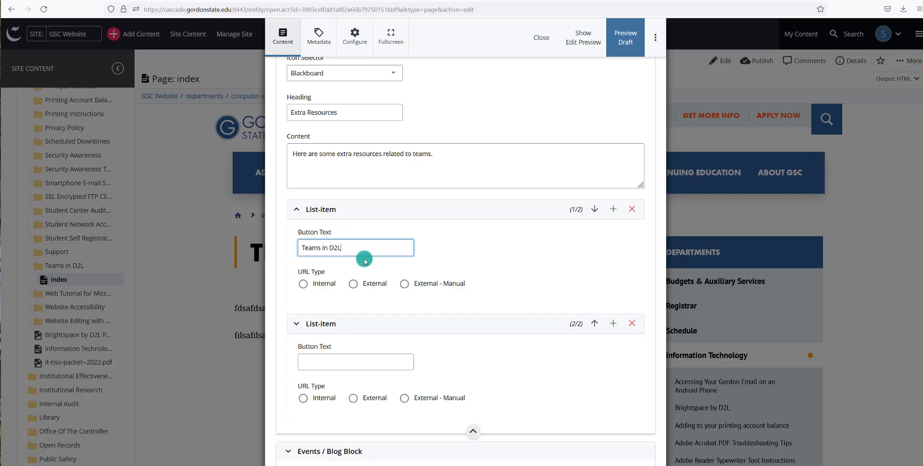
left_click(317, 284)
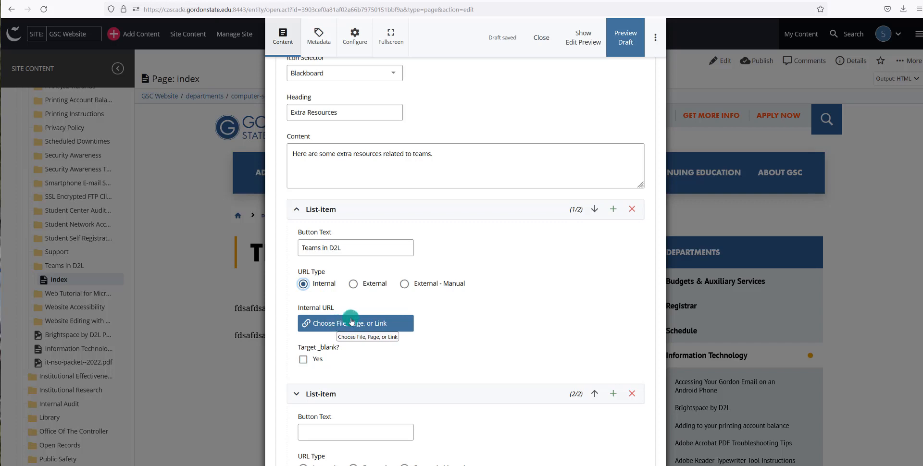
left_click(372, 287)
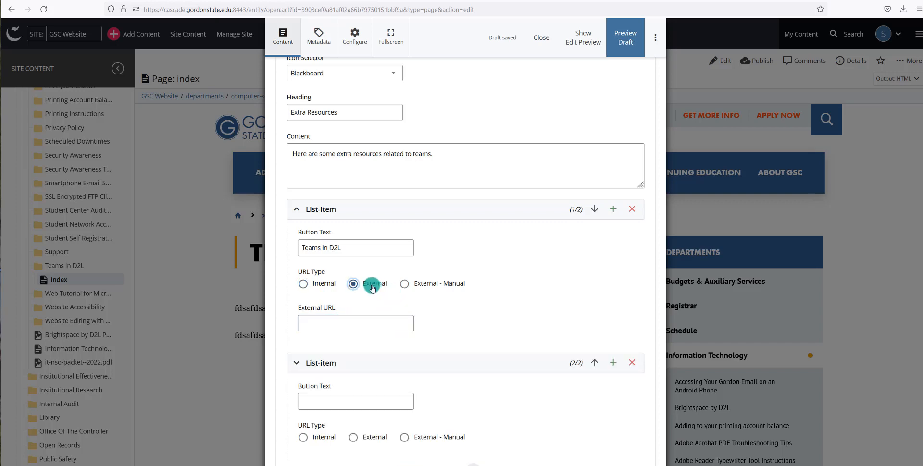
left_click(339, 323)
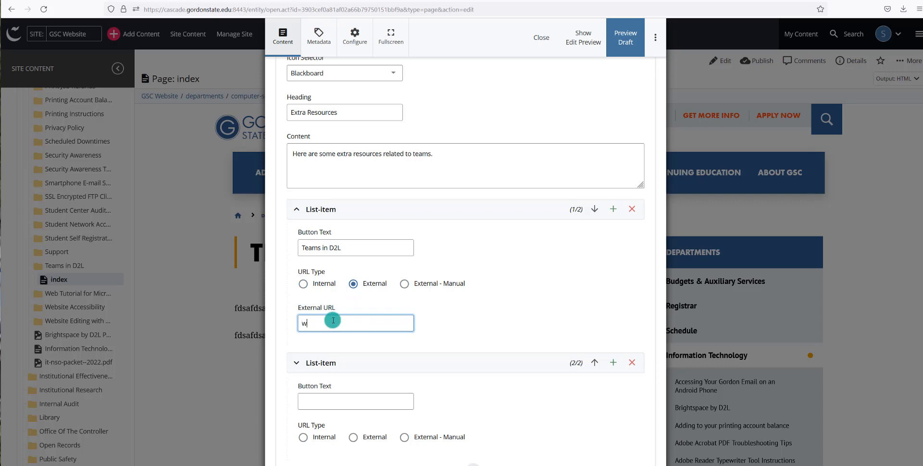
left_click(432, 283)
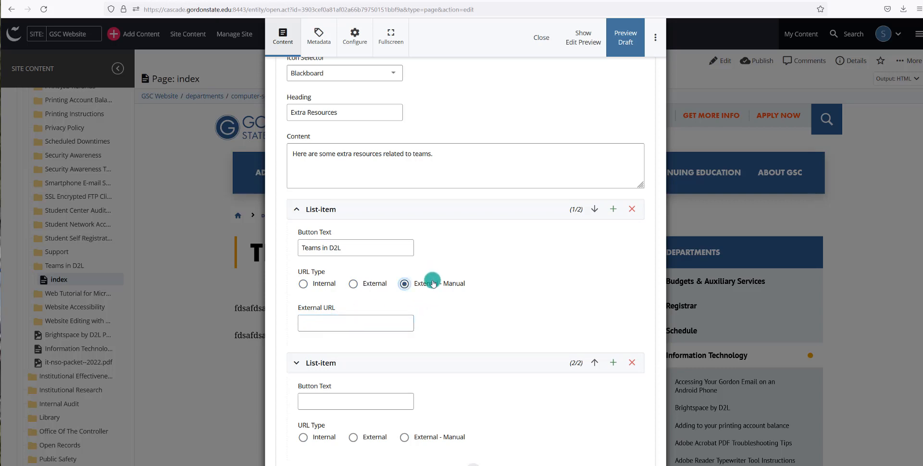
left_click(382, 285)
left_click(358, 327)
type("www.google.com")
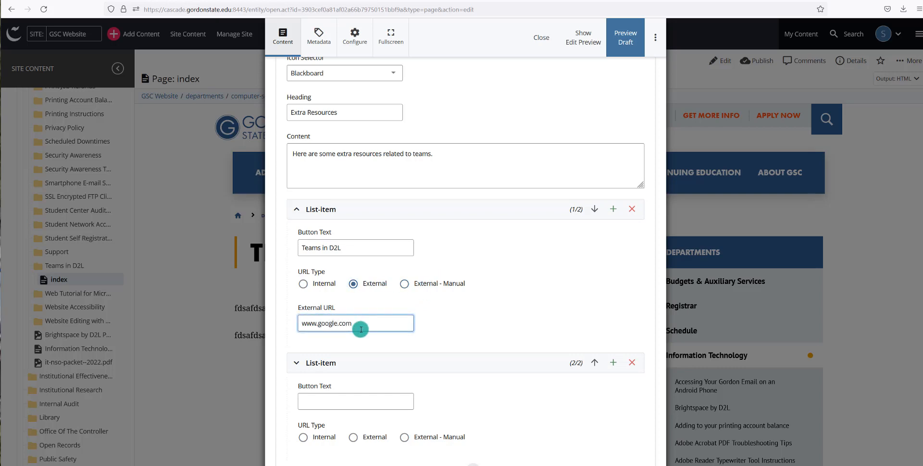
scroll(360, 330, "down", 1)
left_click(353, 350)
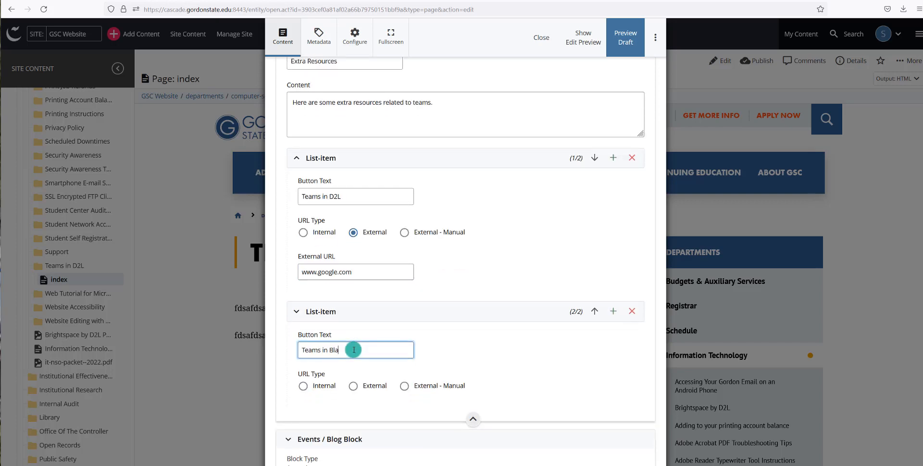
left_click(353, 385)
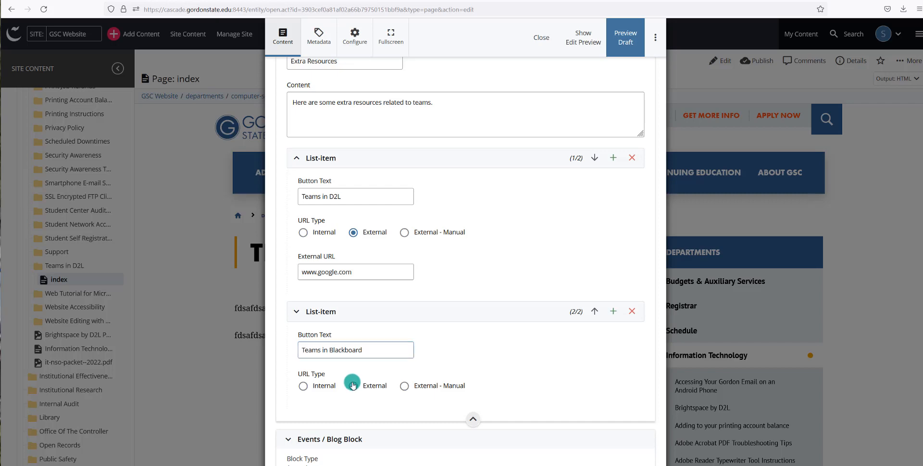
scroll(362, 323, "down", 2)
left_click(331, 324)
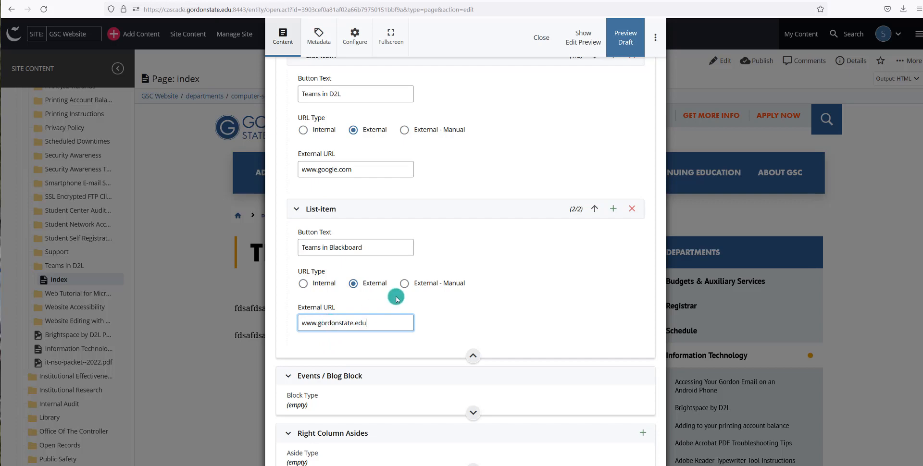
left_click(325, 286)
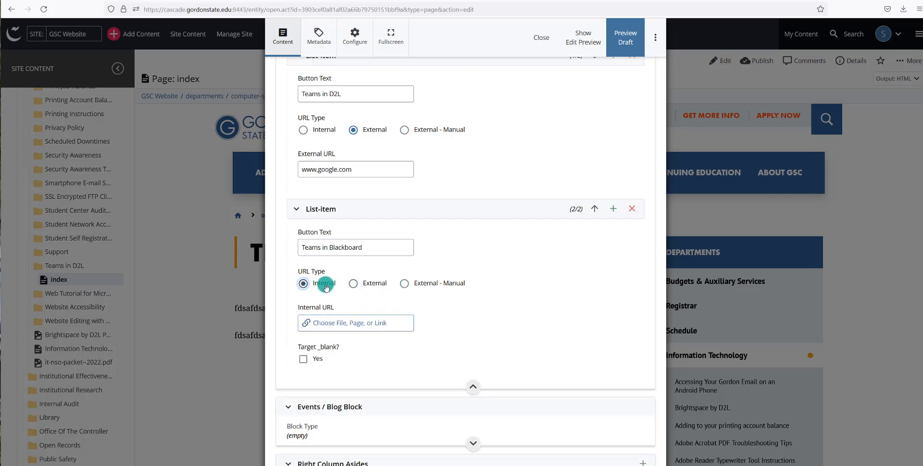
left_click(340, 325)
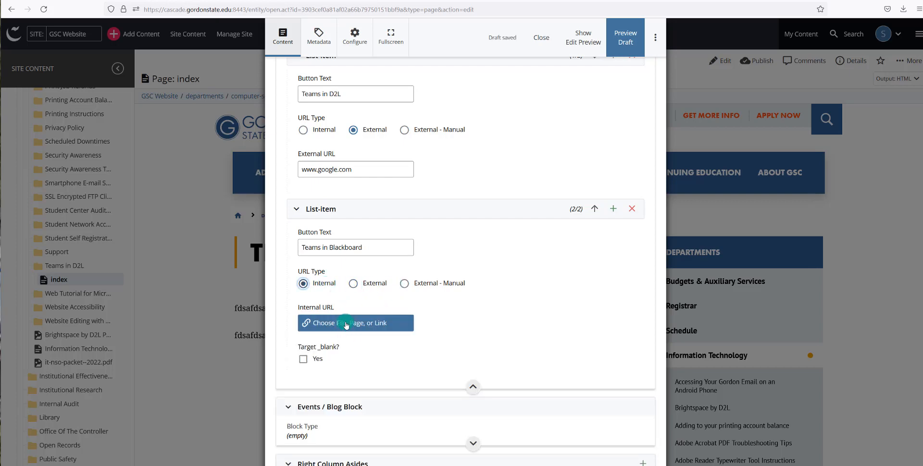
- Insert a new list item after Teams in D2L and move it below Teams in Blackboard
scroll(391, 310, "down", 2)
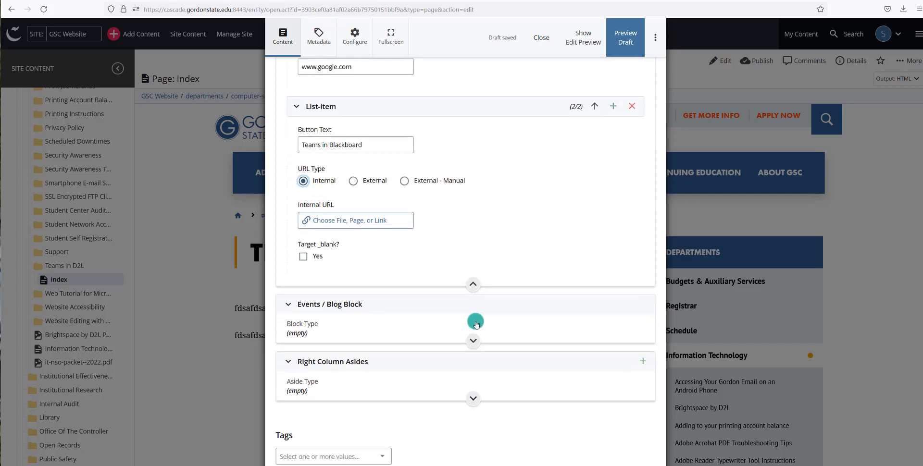
scroll(510, 308, "up", 3)
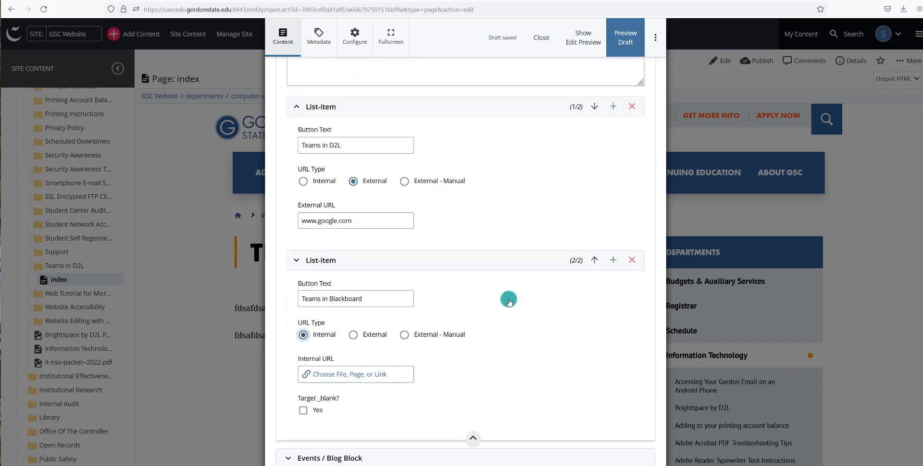
scroll(509, 303, "down", 3)
scroll(509, 302, "up", 4)
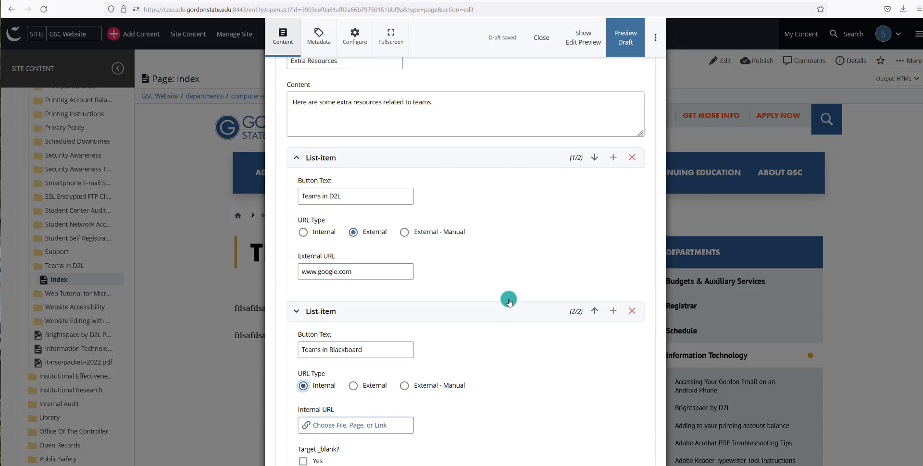
left_click(611, 159)
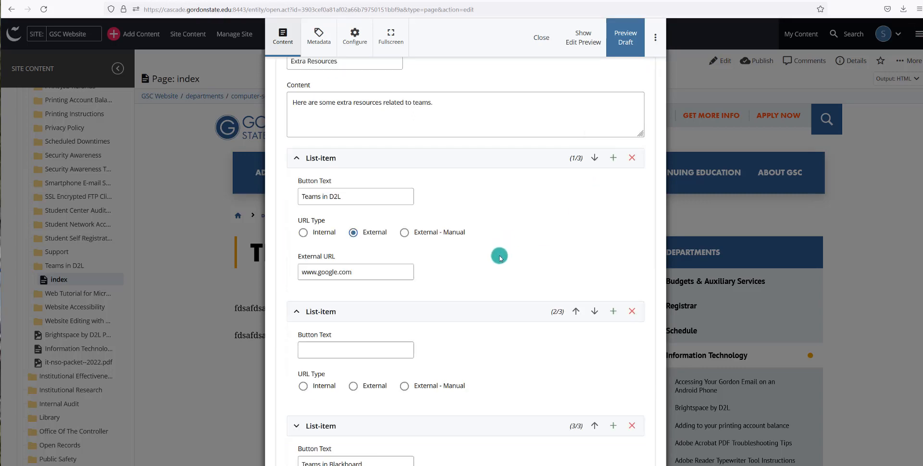
scroll(467, 285, "up", 1)
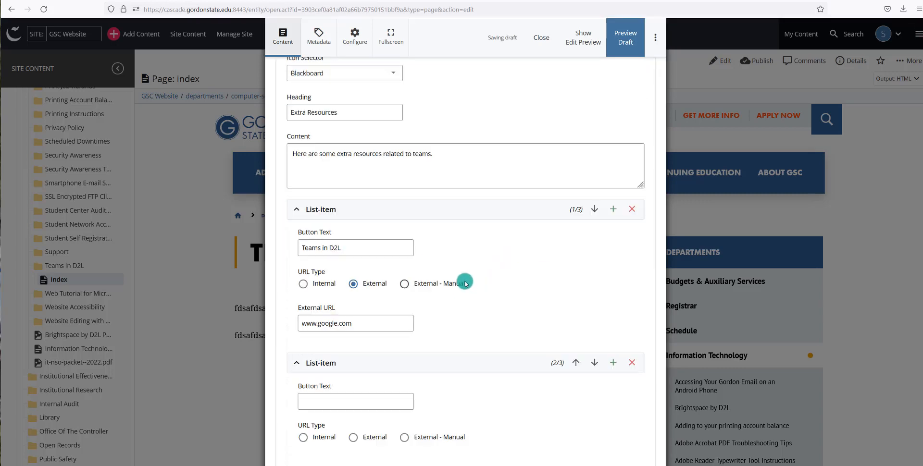
scroll(465, 284, "down", 3)
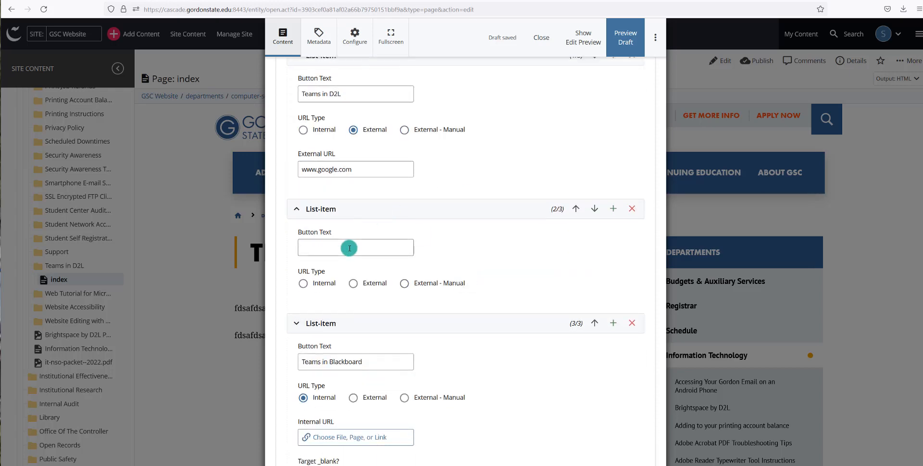
scroll(560, 190, "up", 2)
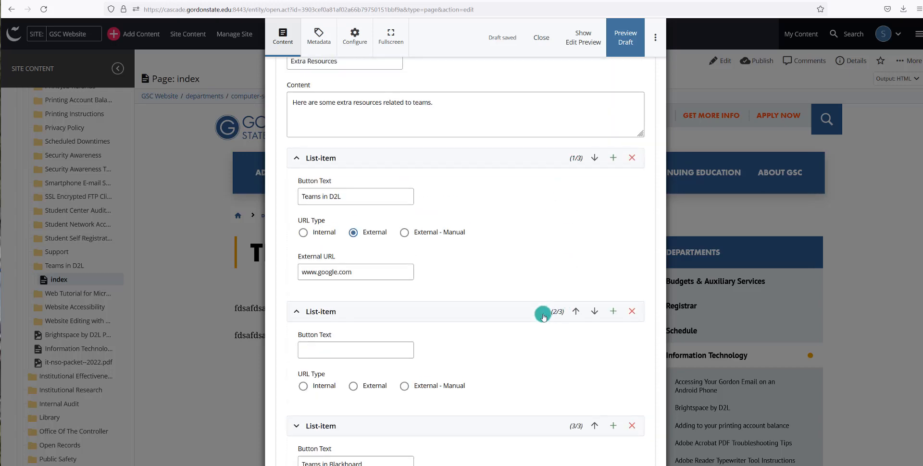
left_click(596, 313)
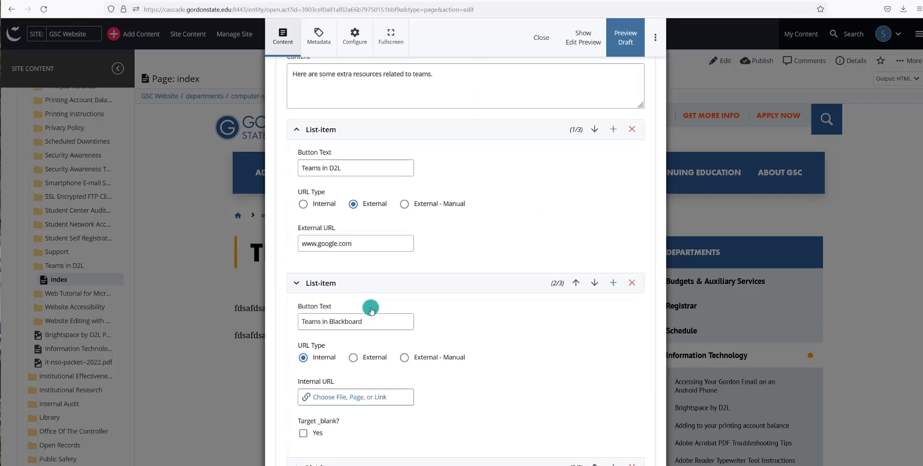
- Give the third list item the button text Teams in Moodle and the URL type Internal
scroll(365, 332, "down", 2)
left_click(349, 382)
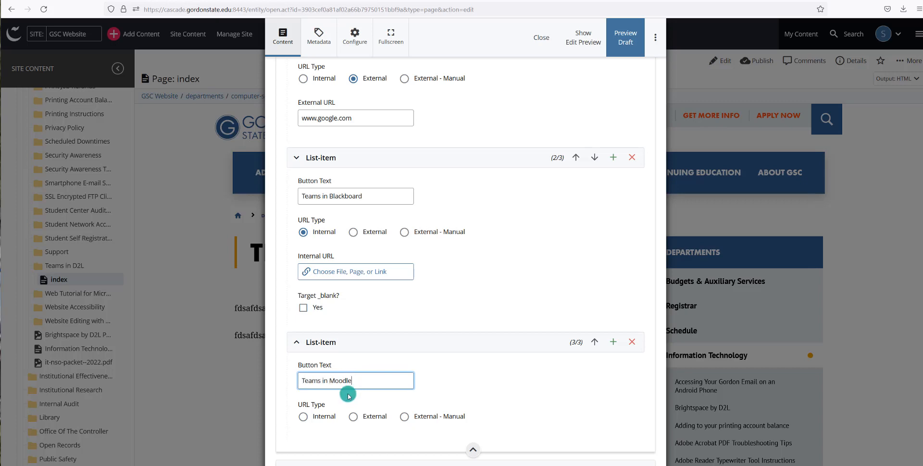
left_click(325, 416)
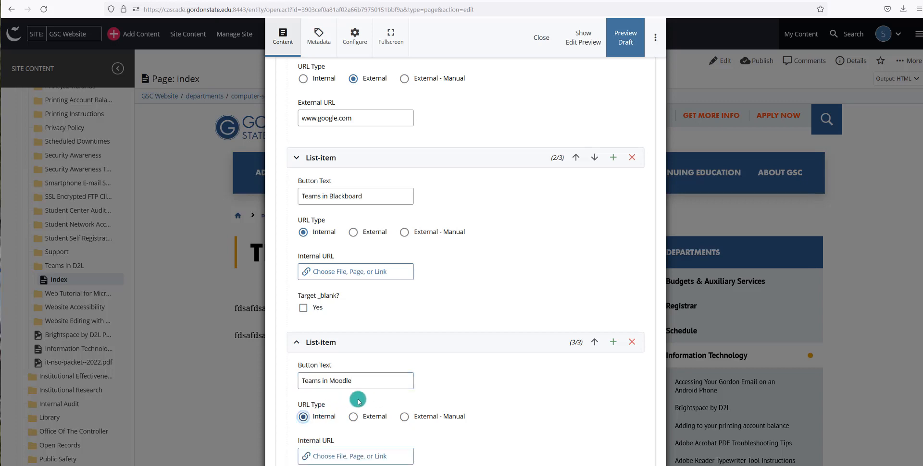
- Set the Teams in Moodle item's internal URL to the Frequently Asked Questions page in GSC Website's departments/human-resources/faq folder
scroll(358, 402, "down", 3)
left_click(341, 354)
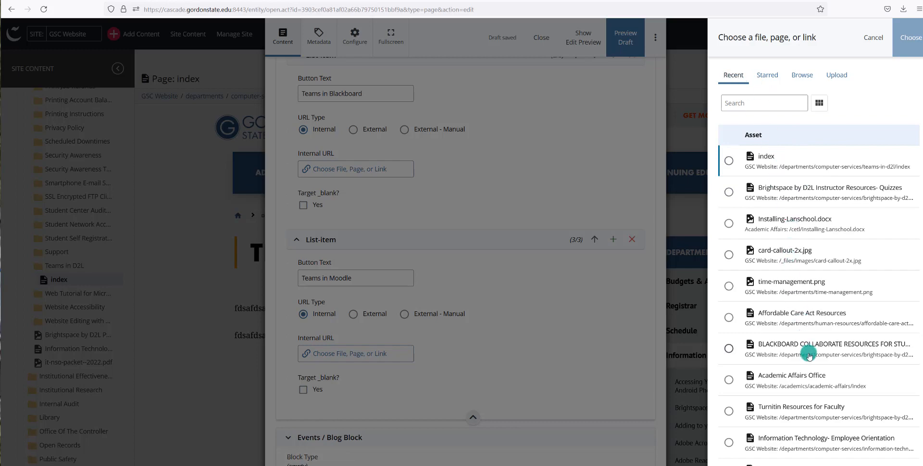
left_click(803, 75)
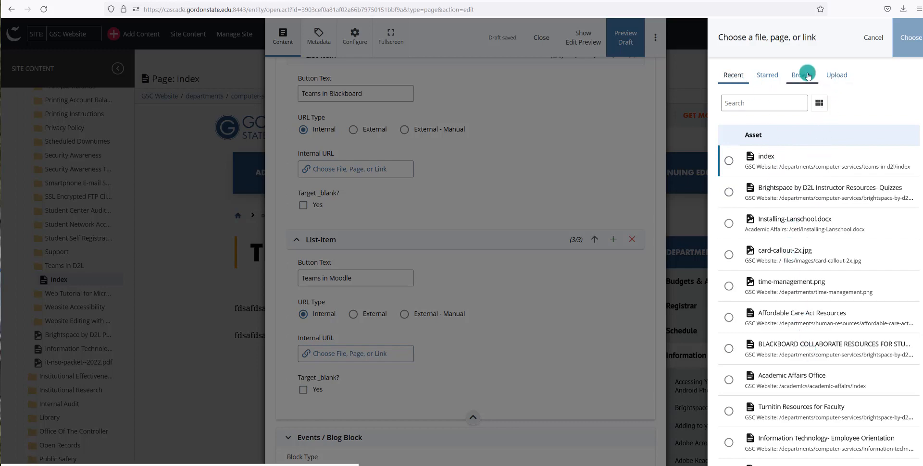
left_click(766, 103)
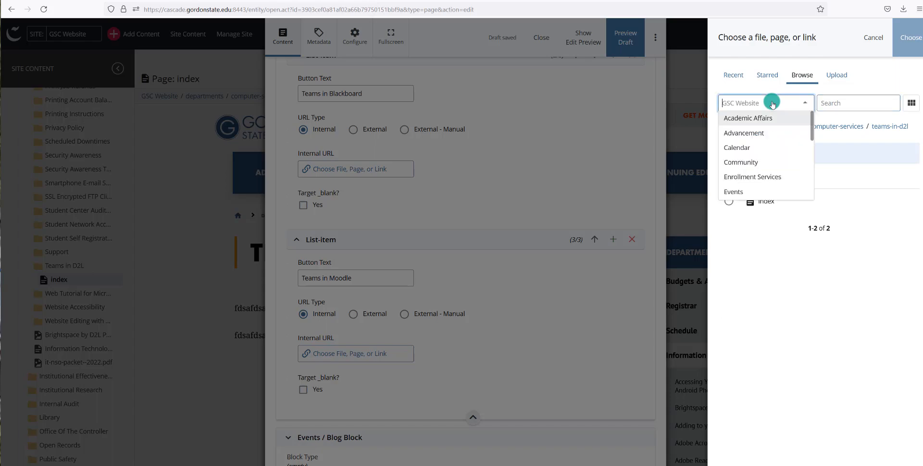
left_click(838, 117)
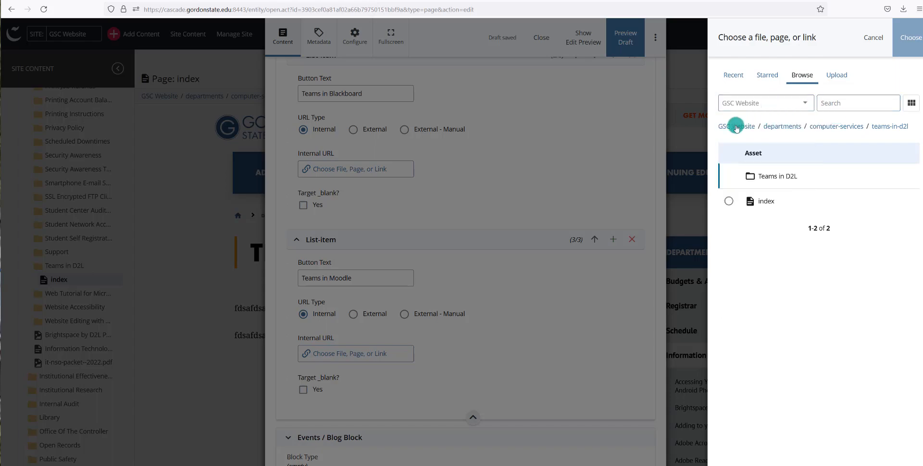
left_click(779, 129)
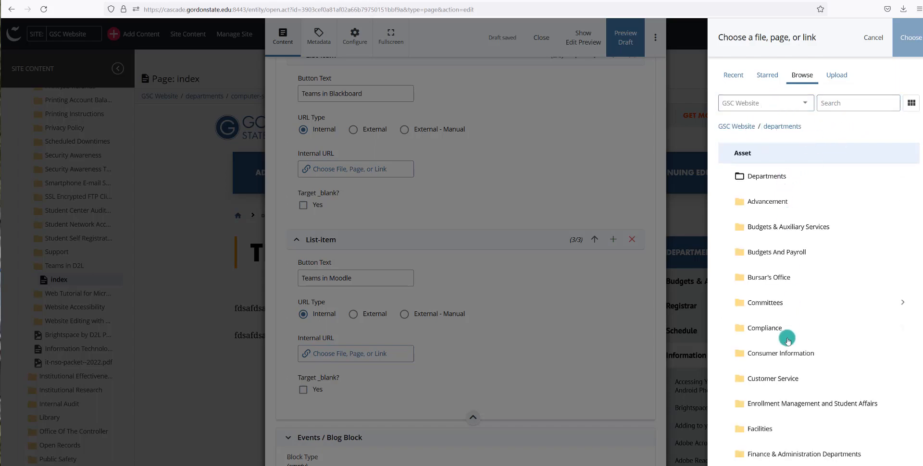
scroll(786, 339, "down", 2)
left_click(769, 378)
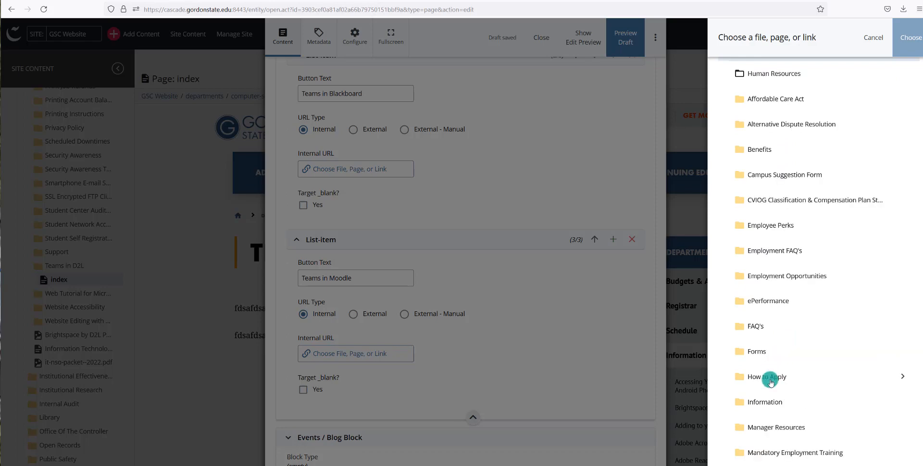
left_click(758, 323)
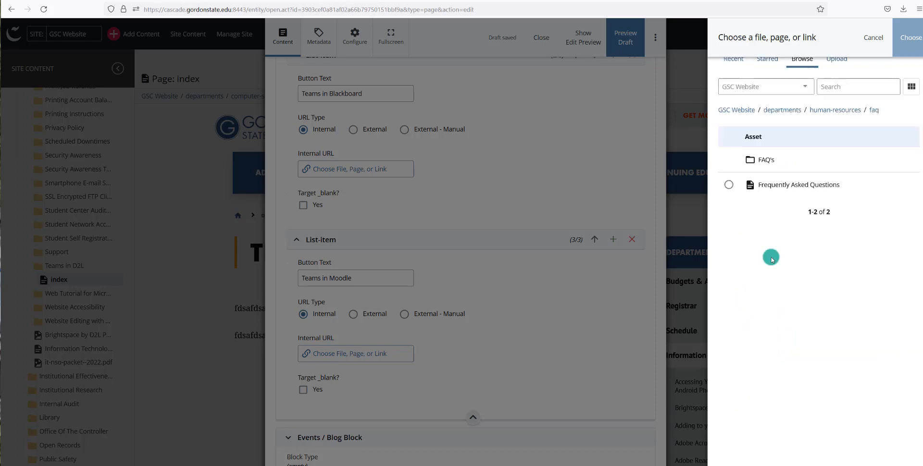
left_click(768, 185)
left_click(902, 36)
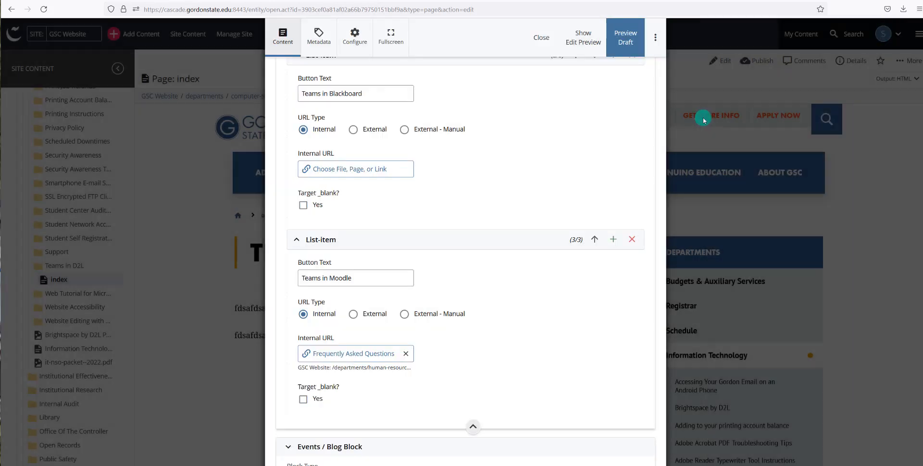
- Preview the page draft and review the Extra Resources block with its link buttons
scroll(499, 337, "down", 3)
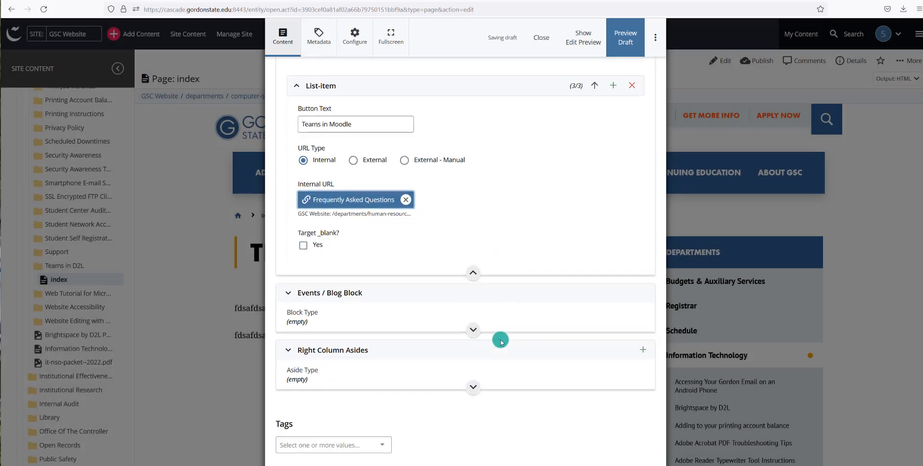
left_click(625, 39)
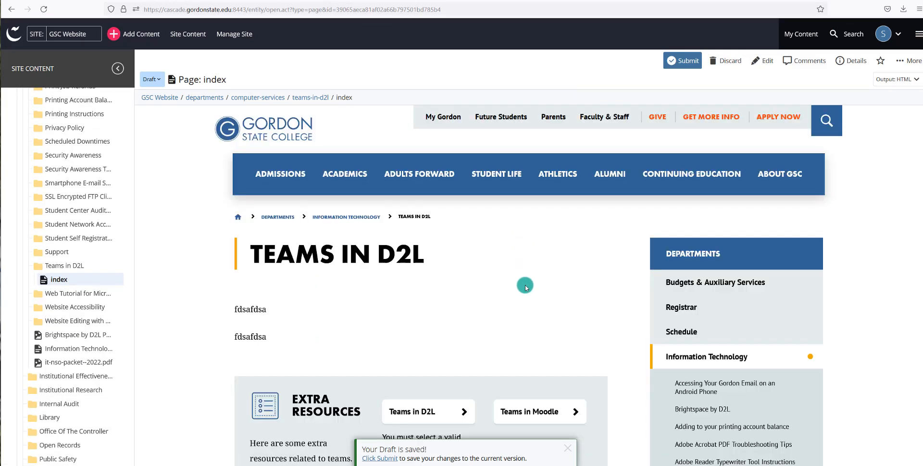
scroll(525, 286, "down", 3)
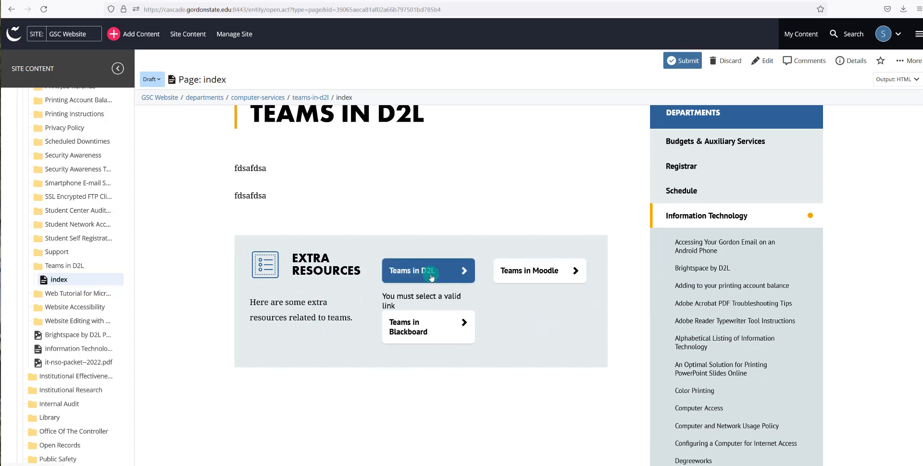
- Test the Teams in Moodle link in the preview and return to the Teams in D2L draft
left_click(524, 280)
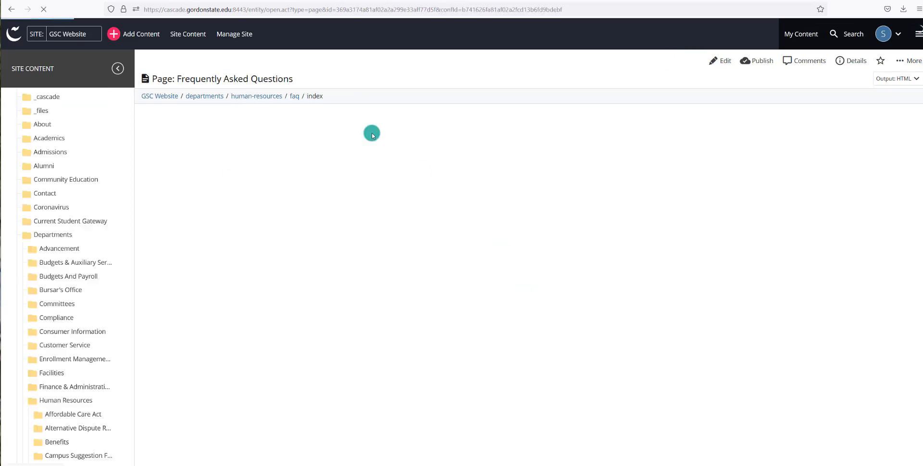
left_click(9, 8)
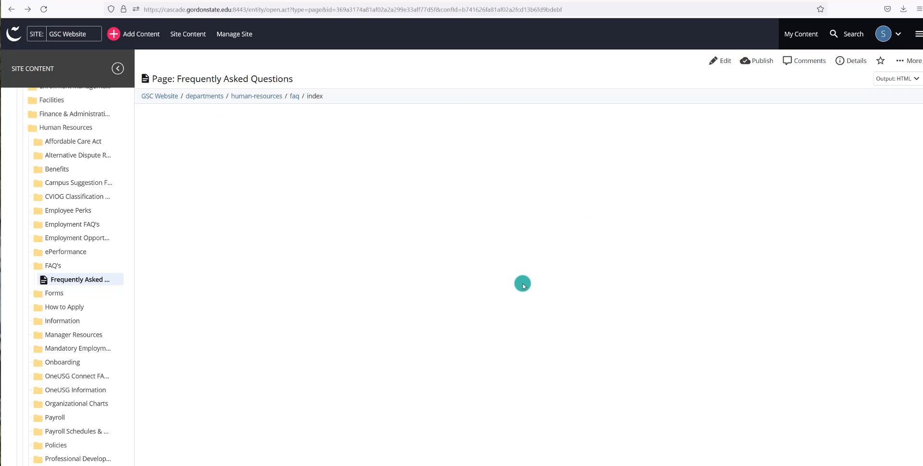
left_click(295, 97)
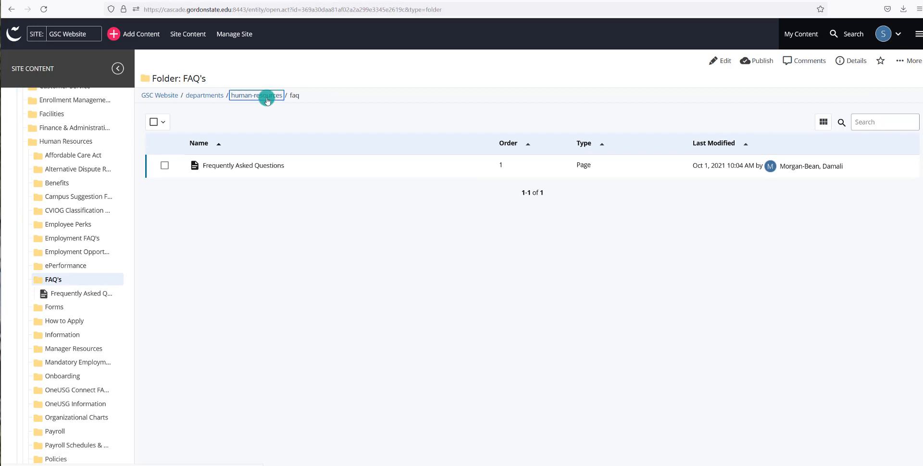
left_click(267, 96)
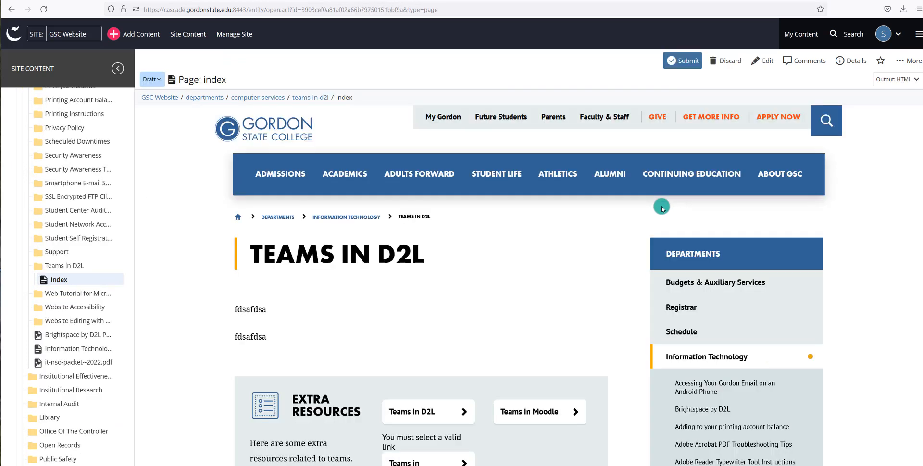
- Submit the Teams in D2L draft with the spelling, broken links and accessibility checks
left_click(682, 61)
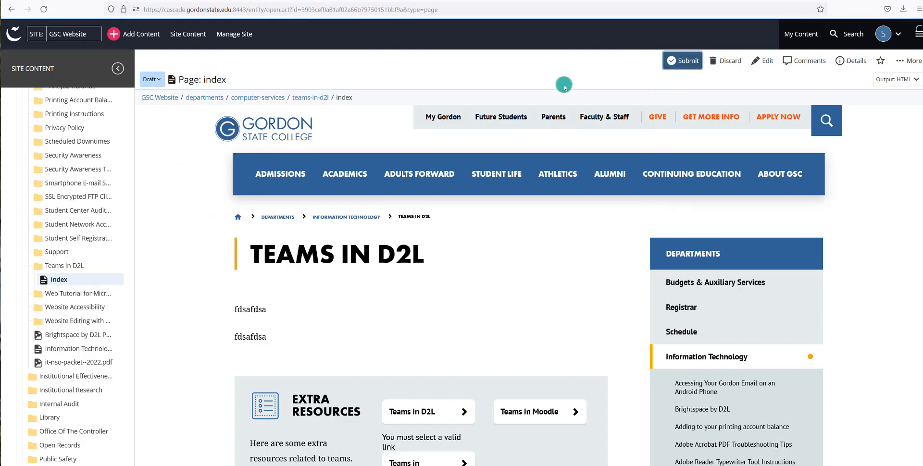
left_click(650, 113)
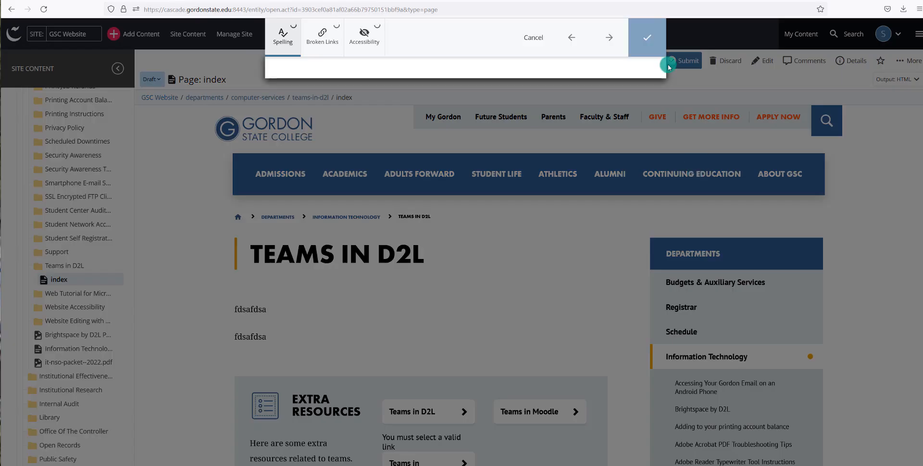